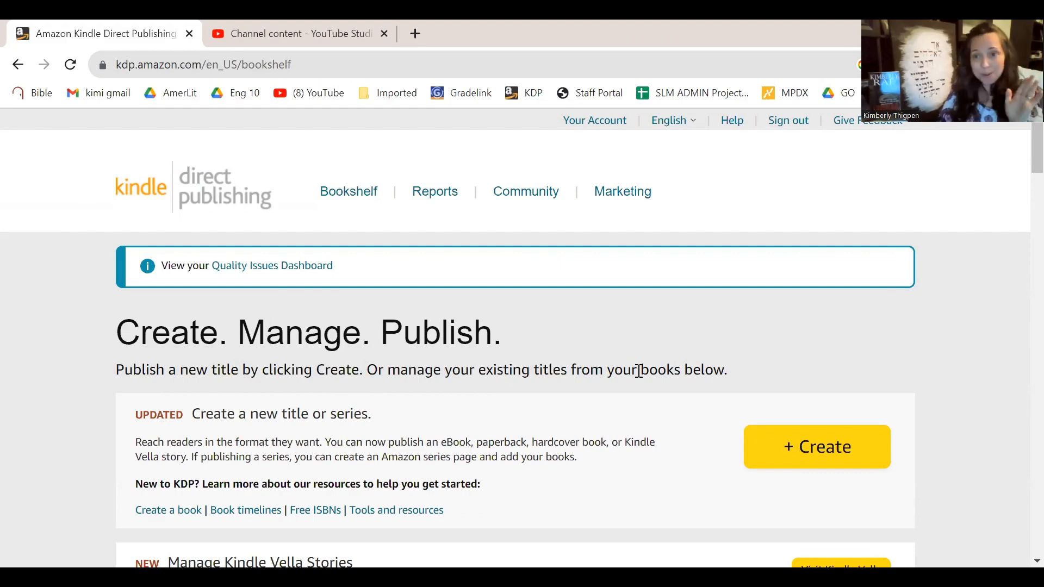
Find the draft paperback of The Suspect on the bookshelf and open its paperback details for editing
{"action": "scroll", "coordinate": [631, 365], "scroll_direction": "down", "scroll_amount": 4}
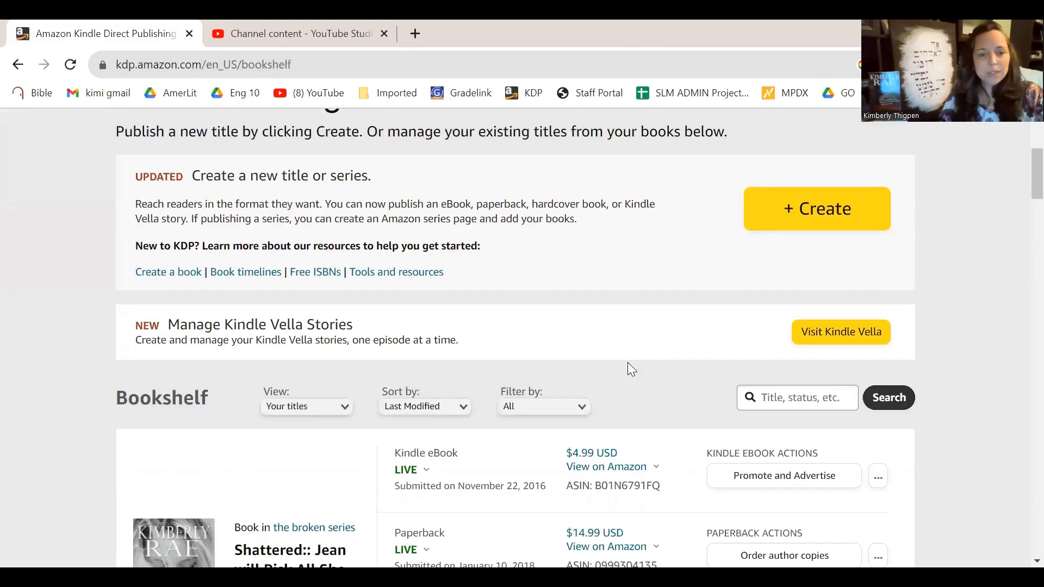
{"action": "scroll", "coordinate": [627, 362], "scroll_direction": "down", "scroll_amount": 12}
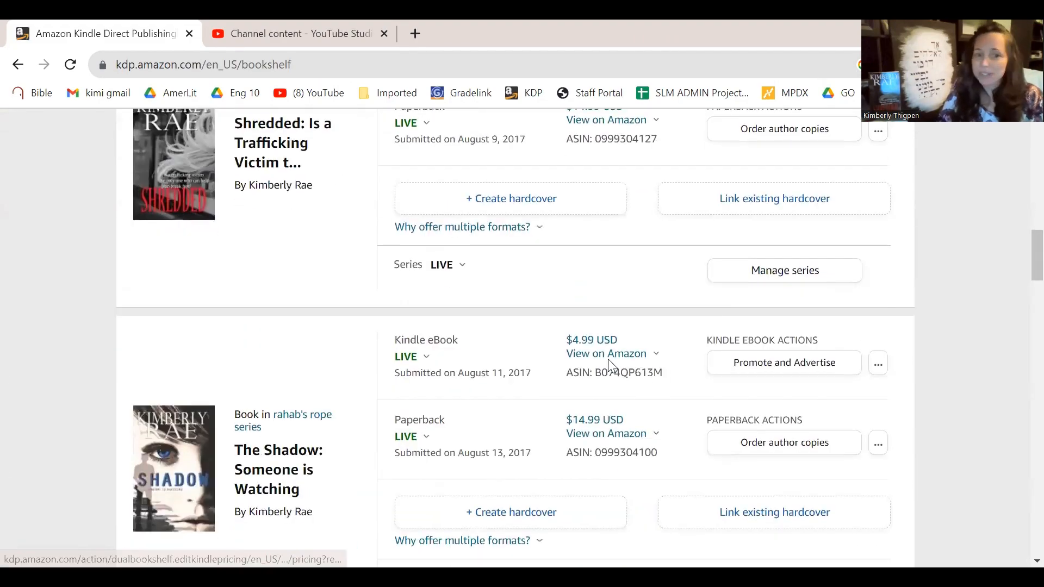
{"action": "scroll", "coordinate": [607, 359], "scroll_direction": "down", "scroll_amount": 16}
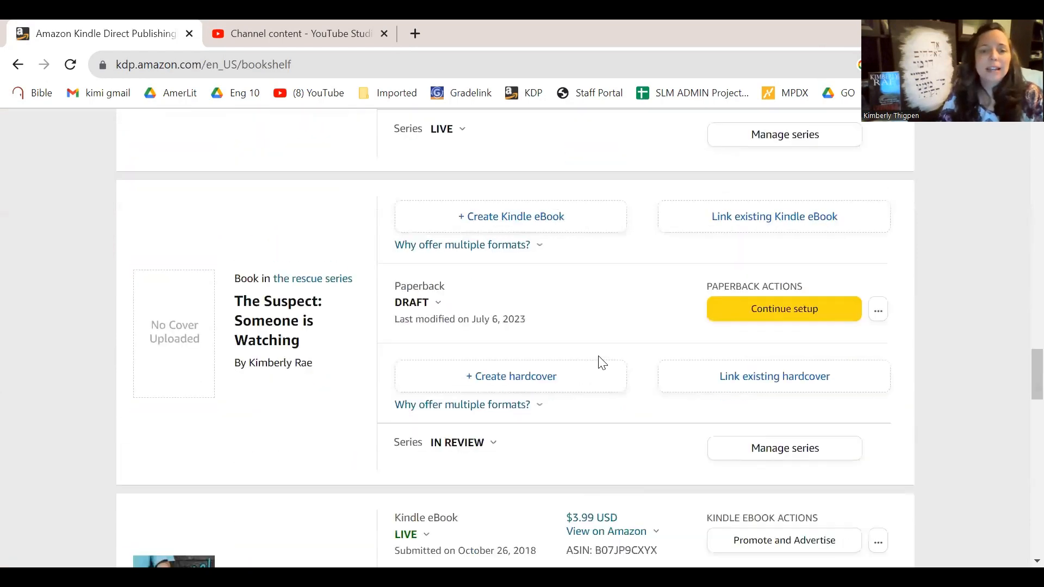
{"action": "scroll", "coordinate": [602, 363], "scroll_direction": "down", "scroll_amount": 1}
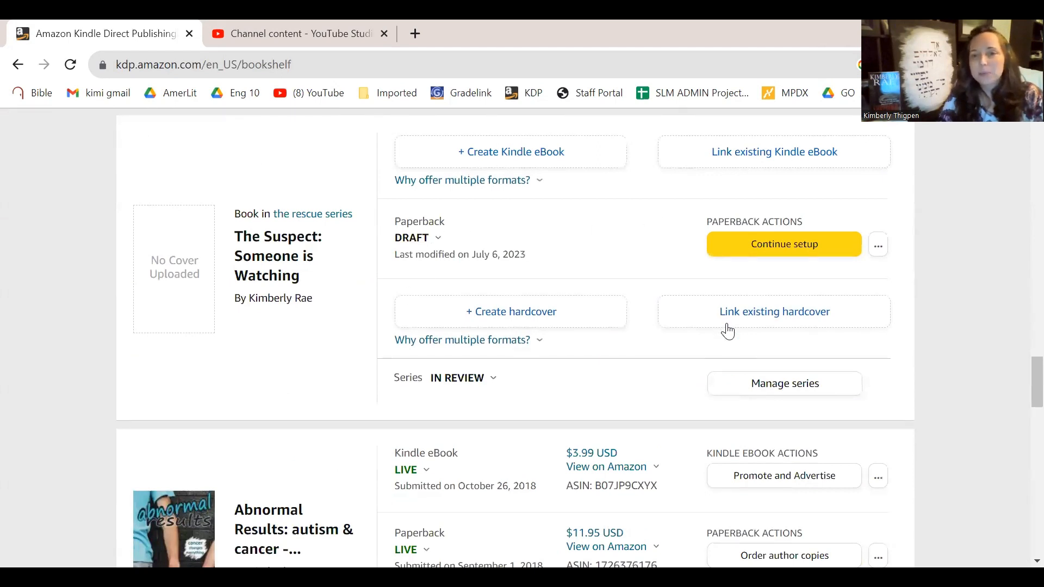
{"action": "left_click", "coordinate": [879, 247]}
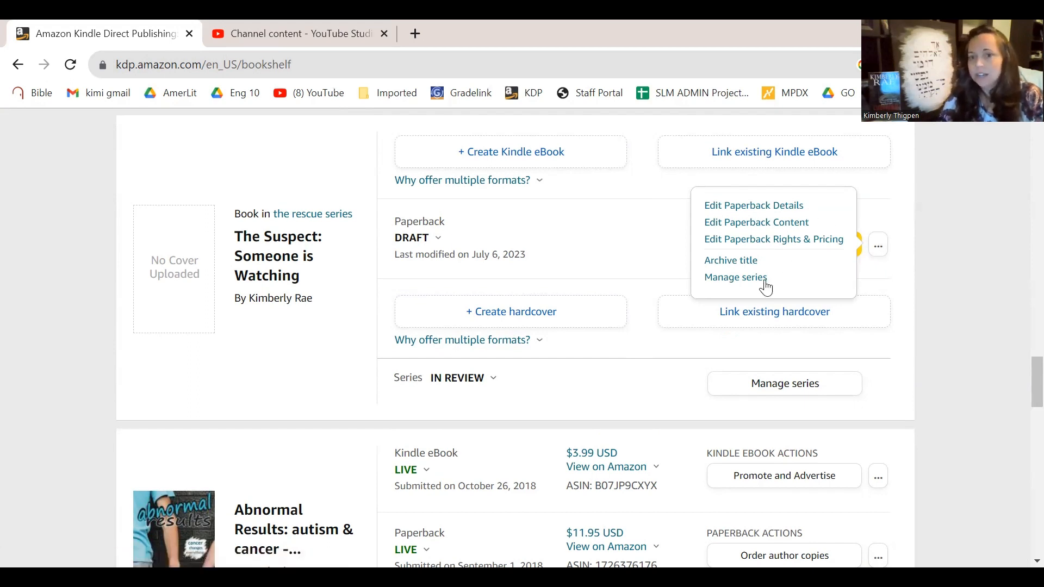
{"action": "left_click", "coordinate": [732, 208]}
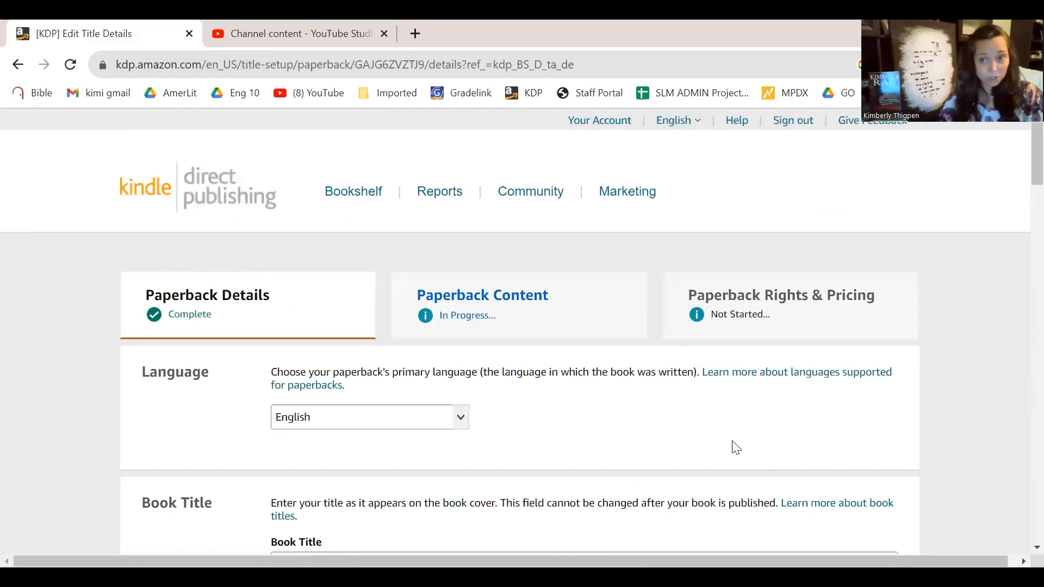
Review the paperback's language, title, subtitle, series, edition number, author, contributor and description entries
{"action": "scroll", "coordinate": [933, 415], "scroll_direction": "down", "scroll_amount": 2}
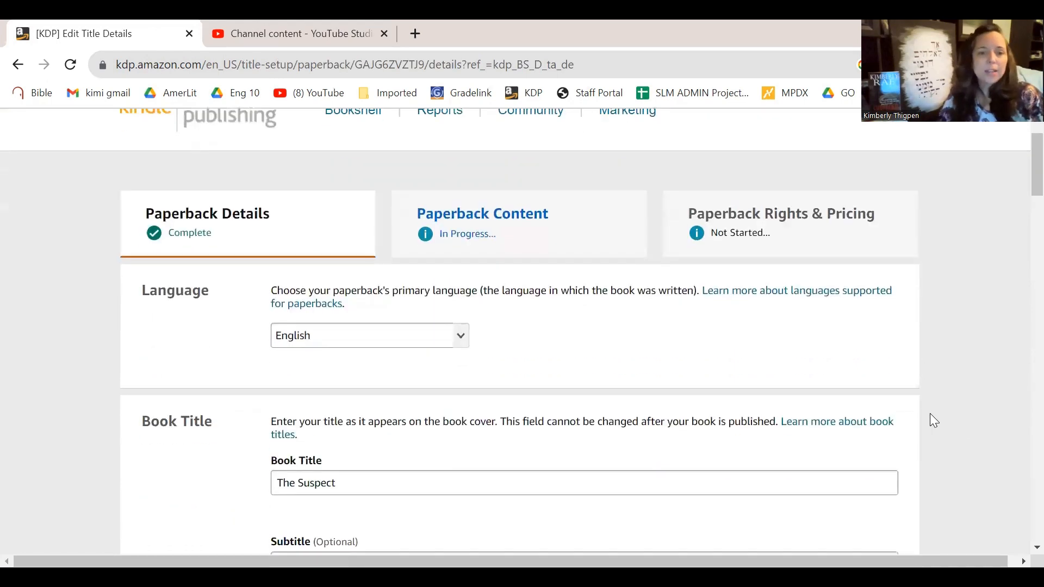
{"action": "scroll", "coordinate": [926, 413], "scroll_direction": "down", "scroll_amount": 3}
{"action": "scroll", "coordinate": [925, 413], "scroll_direction": "down", "scroll_amount": 1}
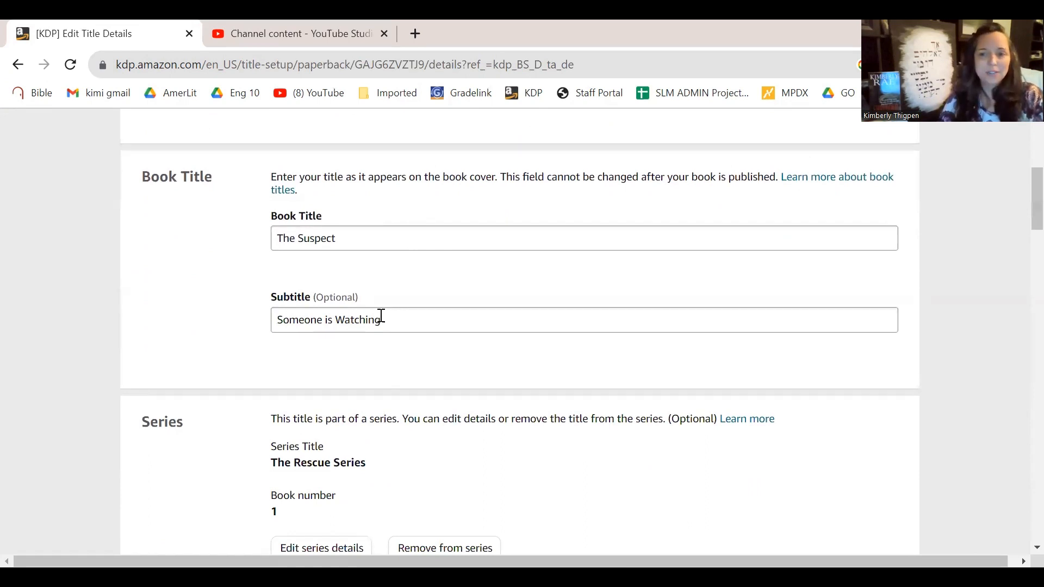
{"action": "scroll", "coordinate": [565, 365], "scroll_direction": "down", "scroll_amount": 1}
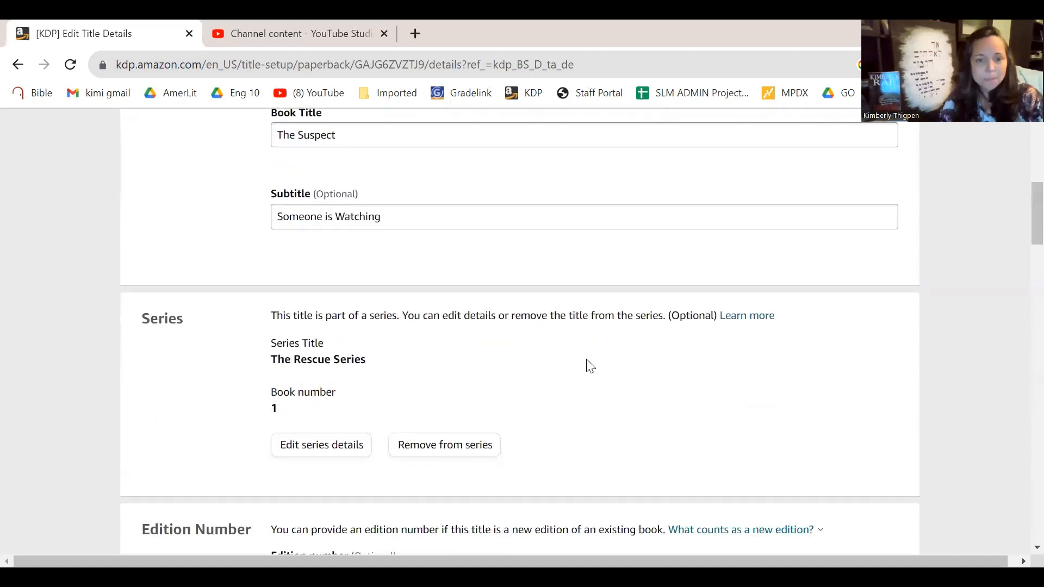
{"action": "scroll", "coordinate": [590, 364], "scroll_direction": "down", "scroll_amount": 2}
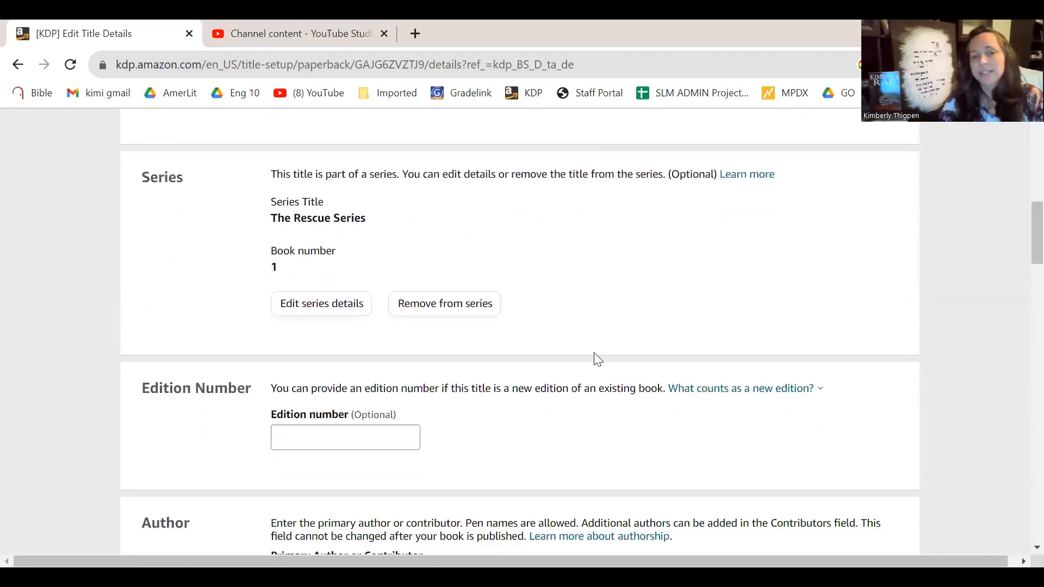
{"action": "scroll", "coordinate": [597, 358], "scroll_direction": "down", "scroll_amount": 3}
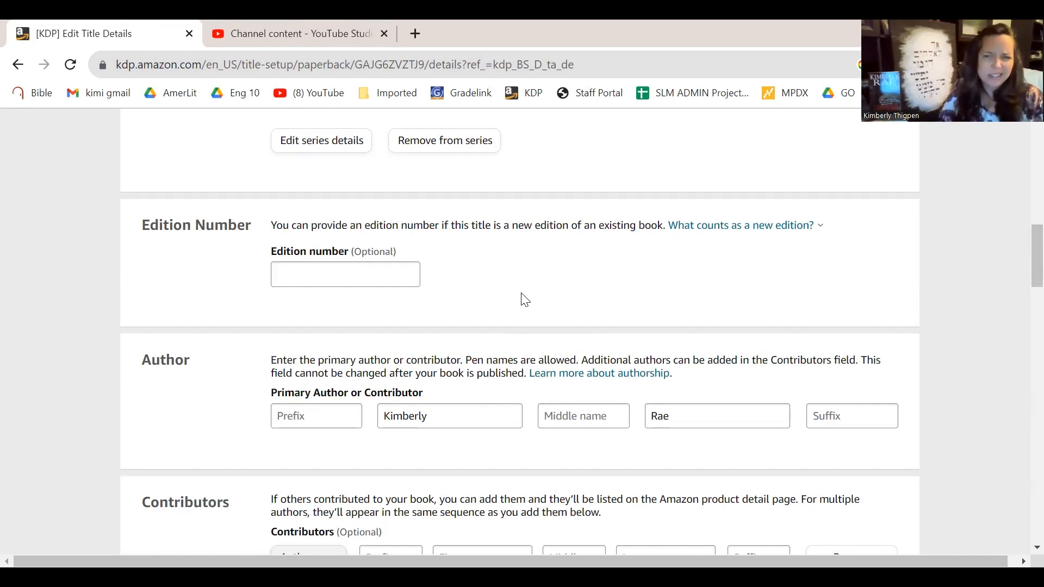
{"action": "scroll", "coordinate": [524, 299], "scroll_direction": "down", "scroll_amount": 3}
{"action": "scroll", "coordinate": [522, 299], "scroll_direction": "down", "scroll_amount": 5}
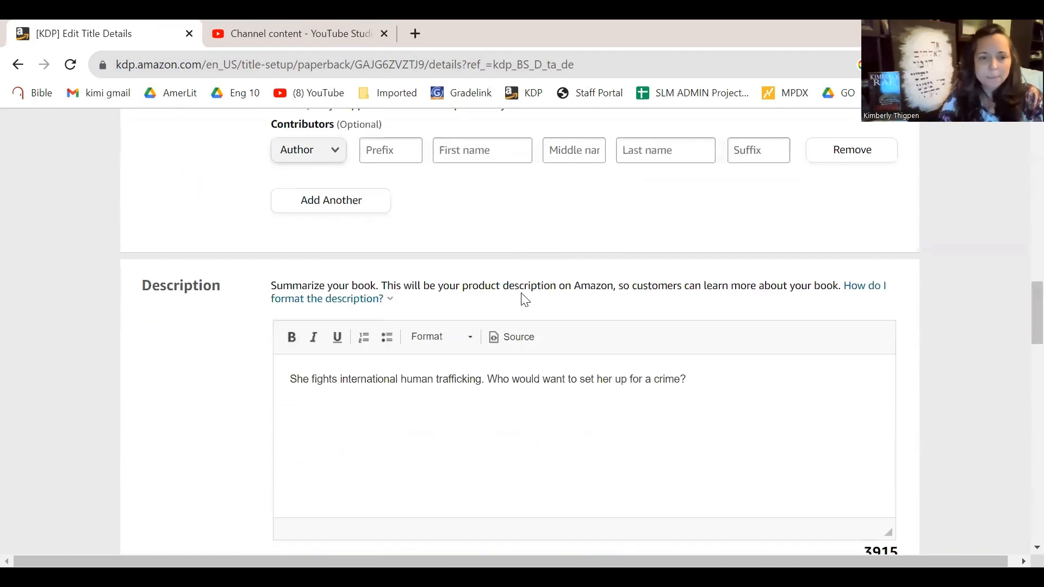
Review the publishing rights, primary audience, marketplace and category settings, including the low-content book option
{"action": "scroll", "coordinate": [514, 315], "scroll_direction": "down", "scroll_amount": 4}
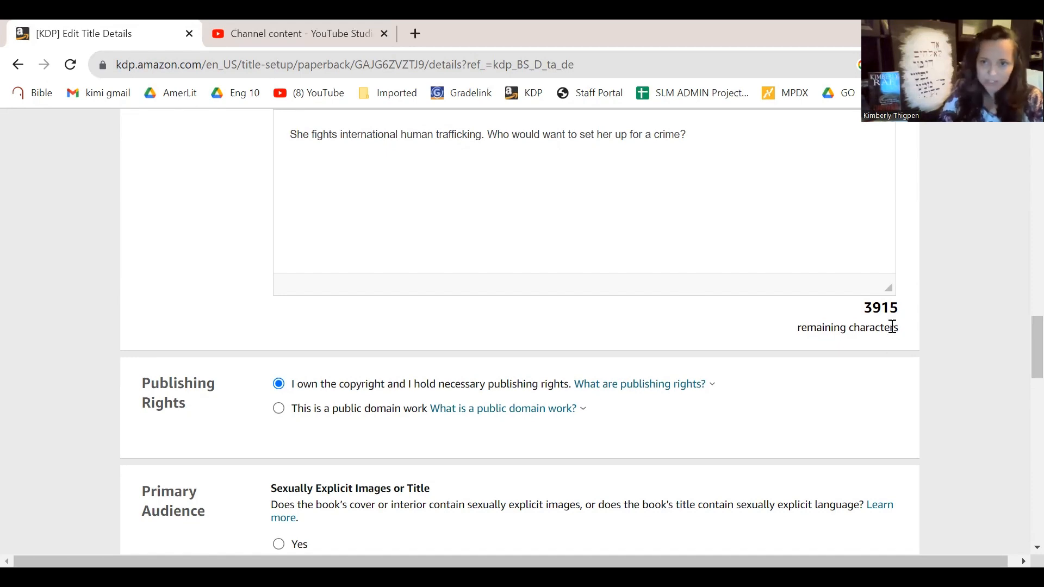
{"action": "scroll", "coordinate": [894, 330], "scroll_direction": "down", "scroll_amount": 3}
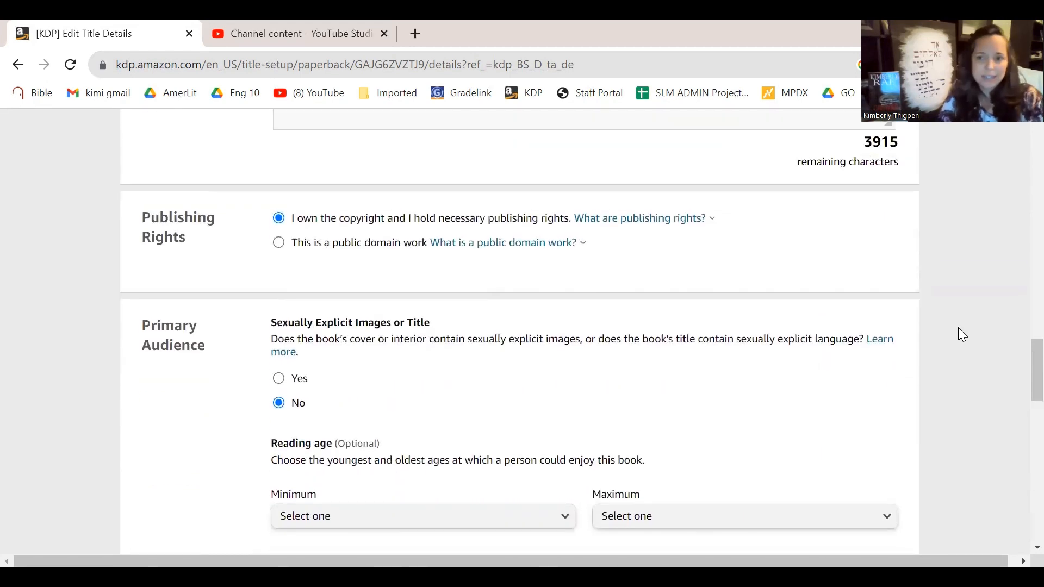
{"action": "scroll", "coordinate": [958, 329], "scroll_direction": "up", "scroll_amount": 1}
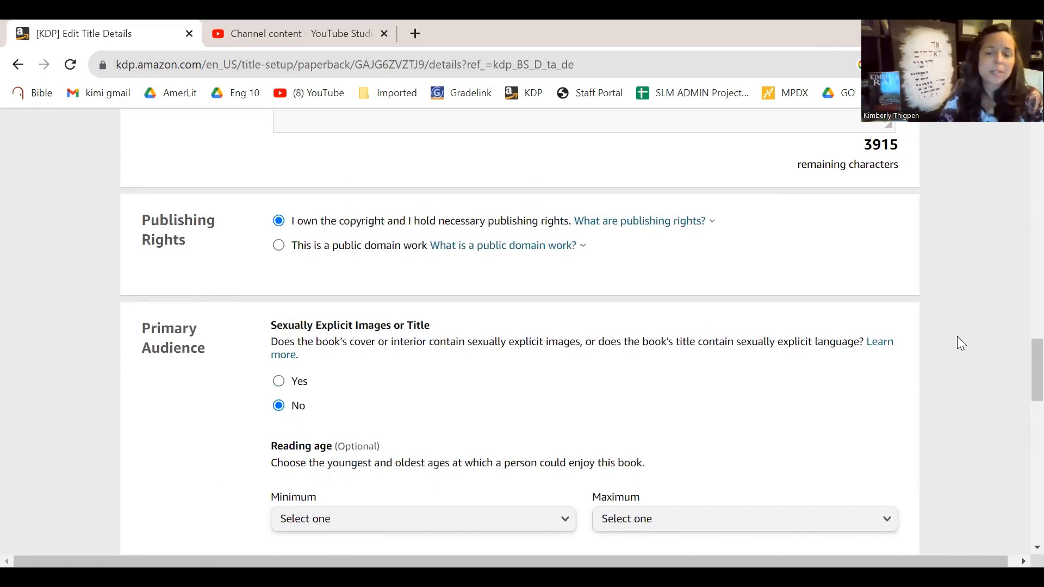
{"action": "scroll", "coordinate": [957, 338], "scroll_direction": "down", "scroll_amount": 2}
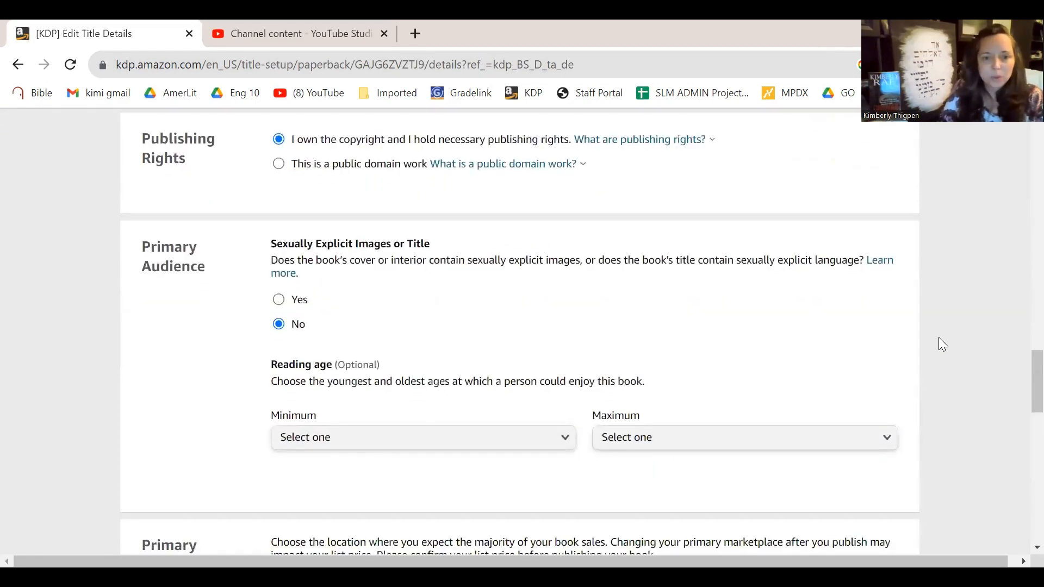
{"action": "scroll", "coordinate": [906, 383], "scroll_direction": "down", "scroll_amount": 1}
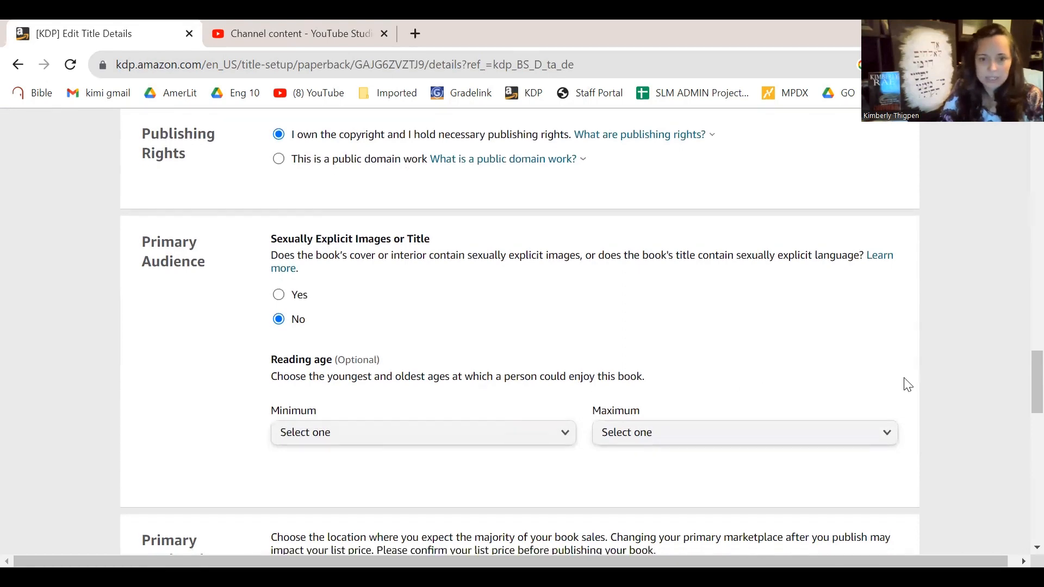
{"action": "scroll", "coordinate": [930, 351], "scroll_direction": "down", "scroll_amount": 7}
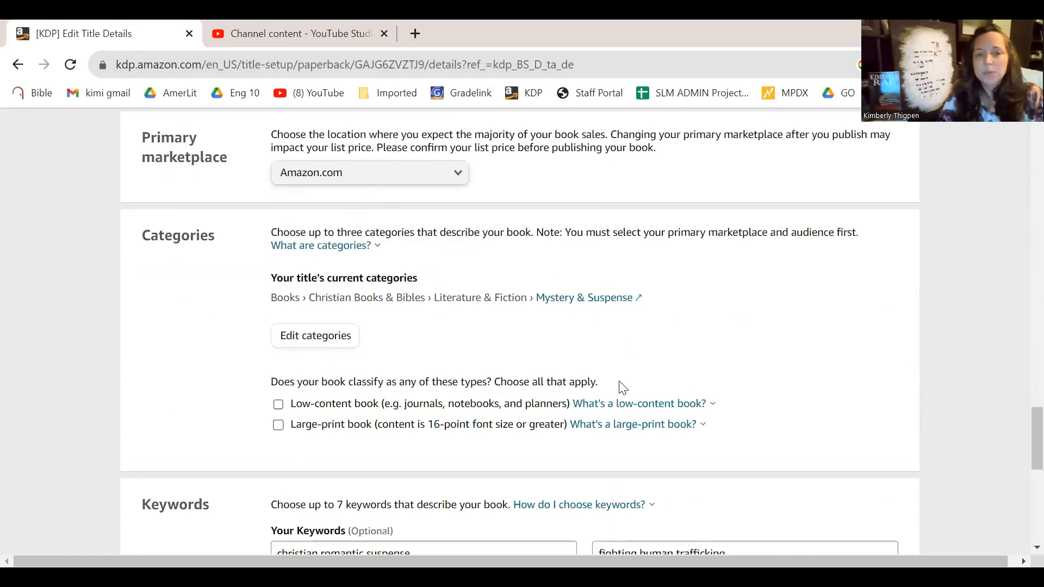
{"action": "left_click", "coordinate": [579, 406]}
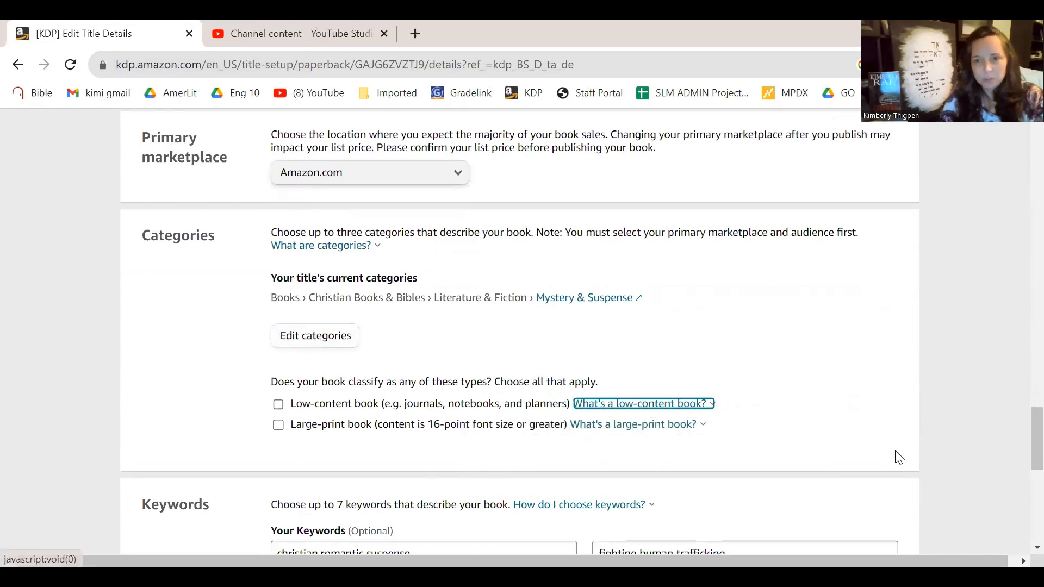
Check the keywords, then save the paperback details and continue to the Content stage
{"action": "scroll", "coordinate": [898, 457], "scroll_direction": "down", "scroll_amount": 3}
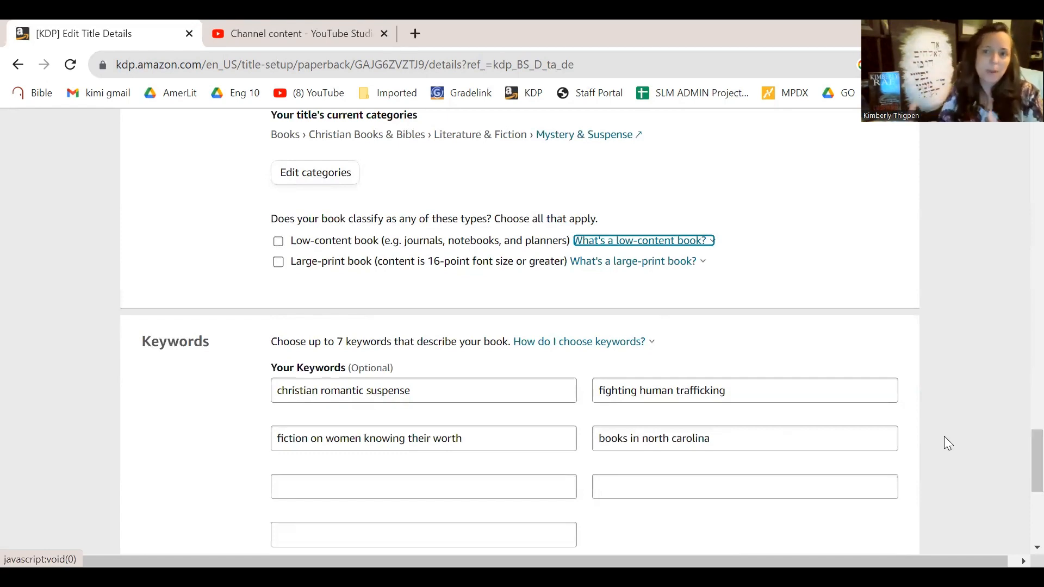
{"action": "scroll", "coordinate": [687, 427], "scroll_direction": "down", "scroll_amount": 5}
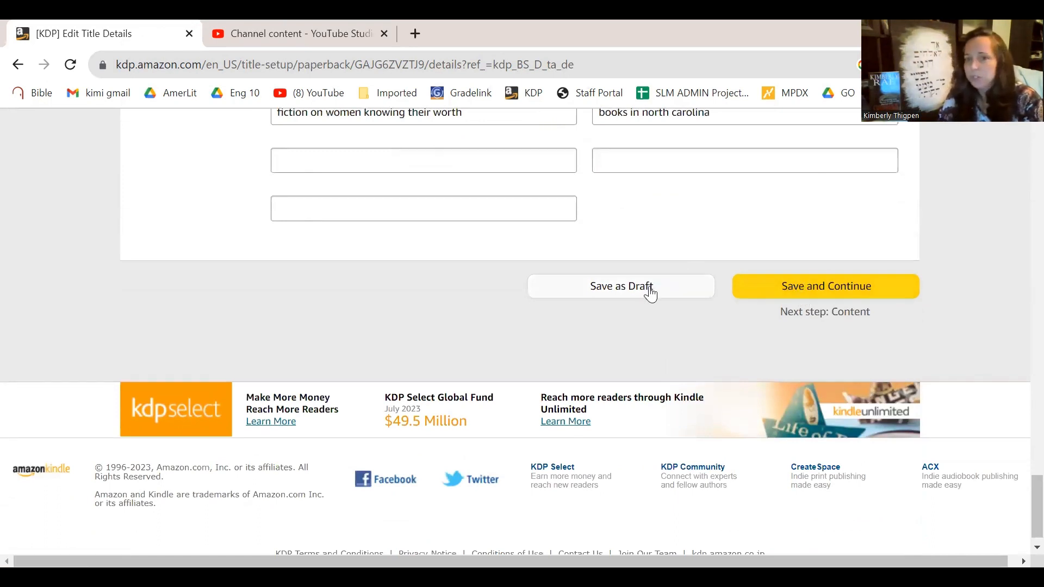
{"action": "left_click", "coordinate": [811, 290]}
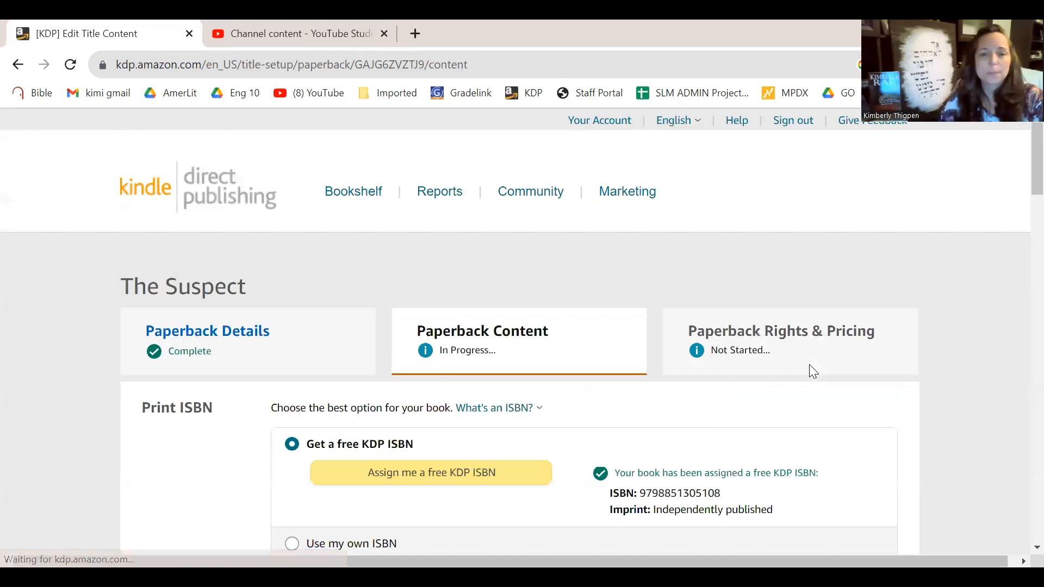
Review the print ISBN, publication date, ink and paper type, trim size, bleed and cover finish settings
{"action": "scroll", "coordinate": [772, 384], "scroll_direction": "down", "scroll_amount": 1}
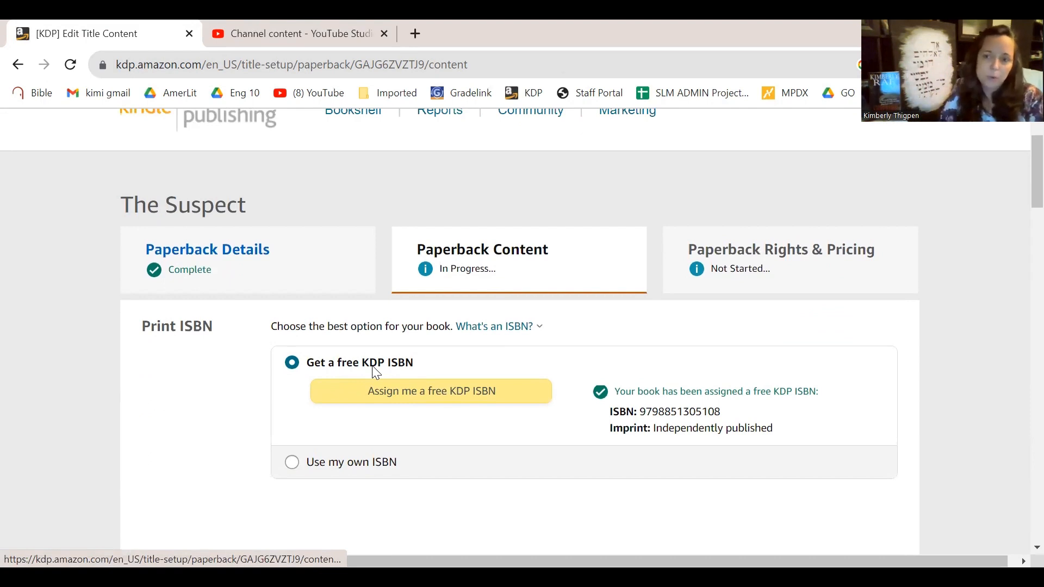
{"action": "scroll", "coordinate": [586, 388], "scroll_direction": "down", "scroll_amount": 2}
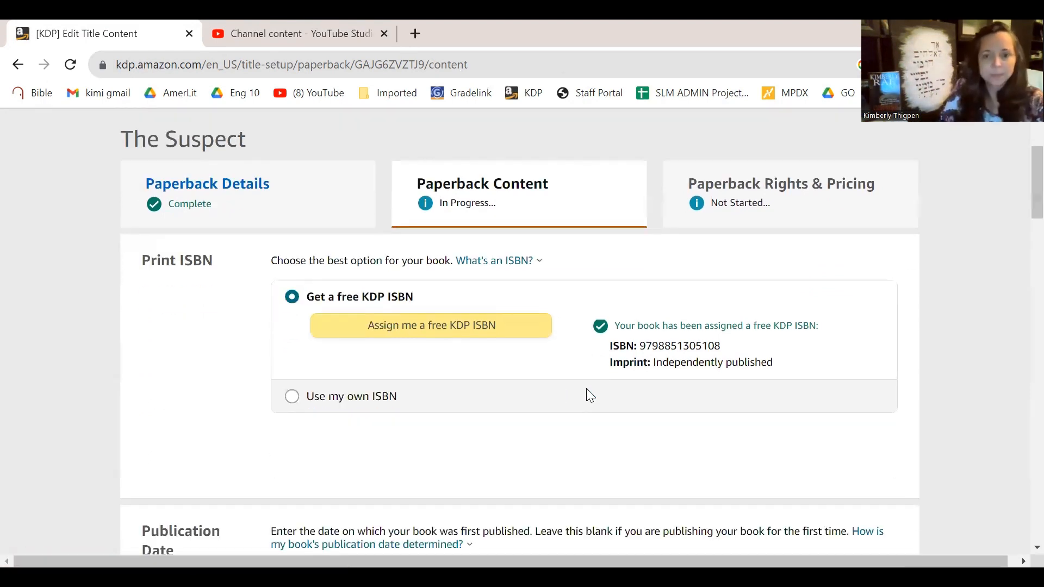
{"action": "scroll", "coordinate": [299, 466], "scroll_direction": "down", "scroll_amount": 1}
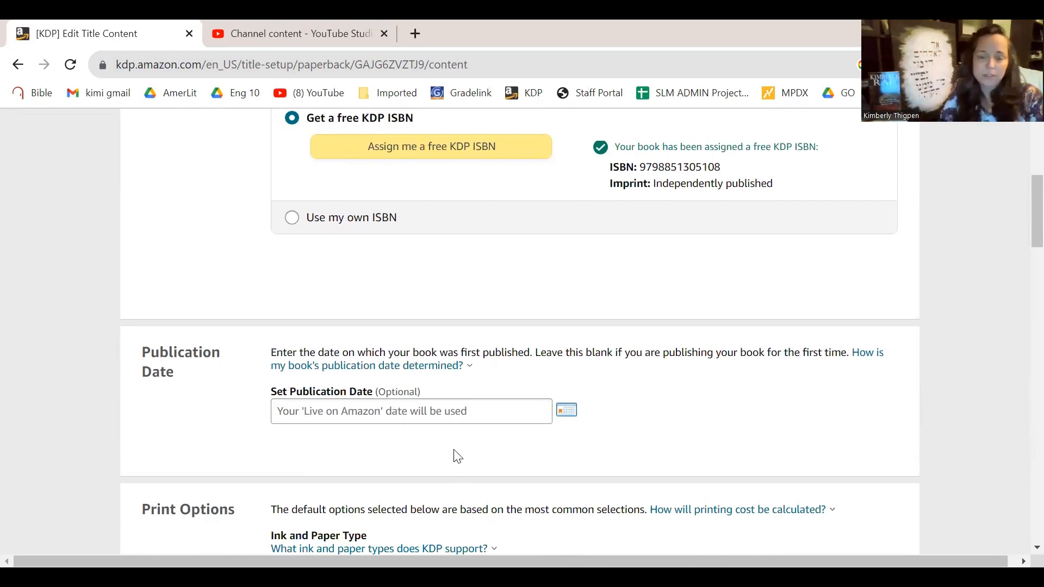
{"action": "scroll", "coordinate": [458, 457], "scroll_direction": "down", "scroll_amount": 3}
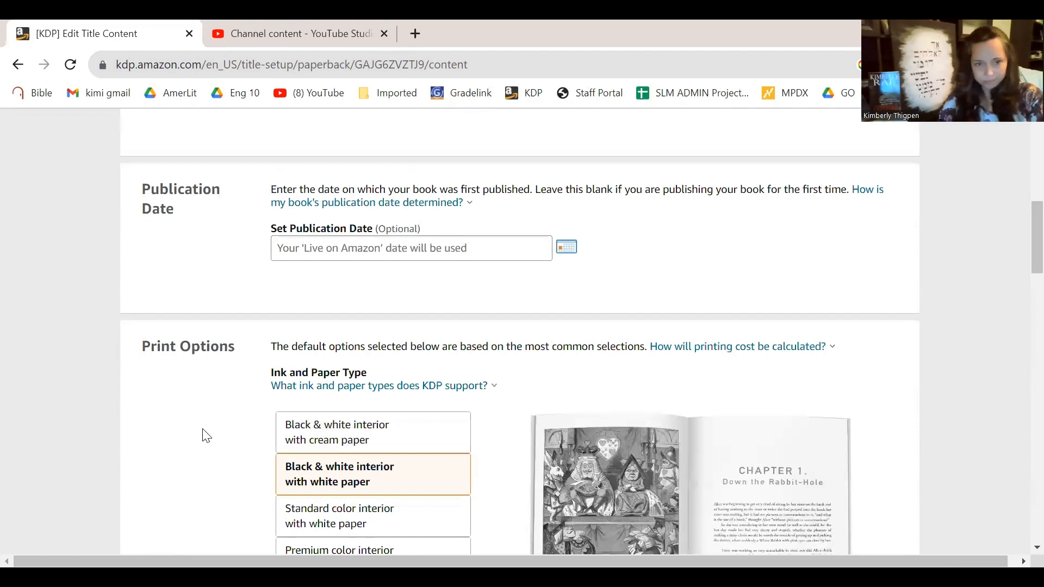
{"action": "scroll", "coordinate": [205, 435], "scroll_direction": "down", "scroll_amount": 2}
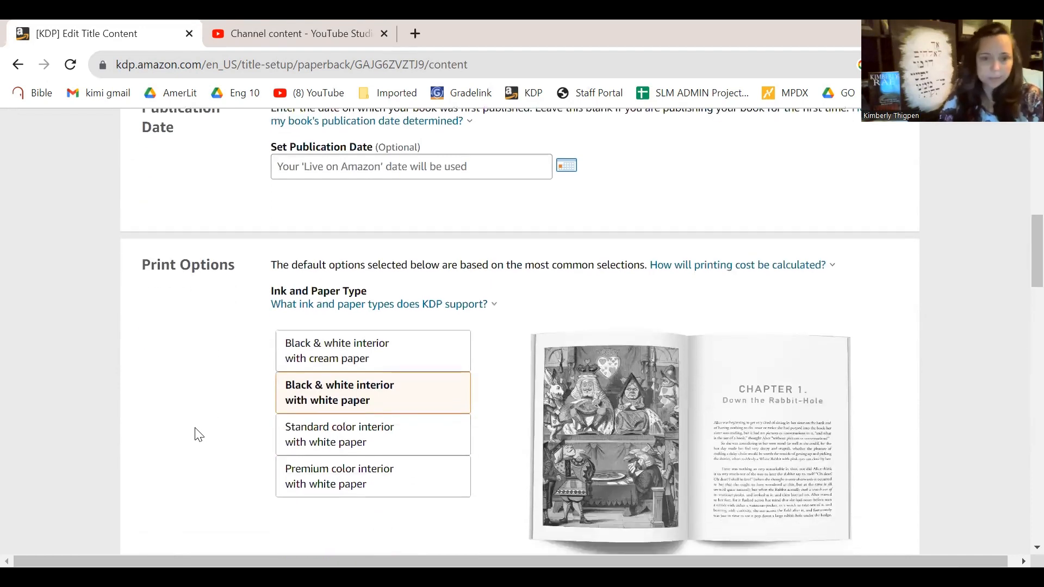
{"action": "scroll", "coordinate": [196, 435], "scroll_direction": "down", "scroll_amount": 2}
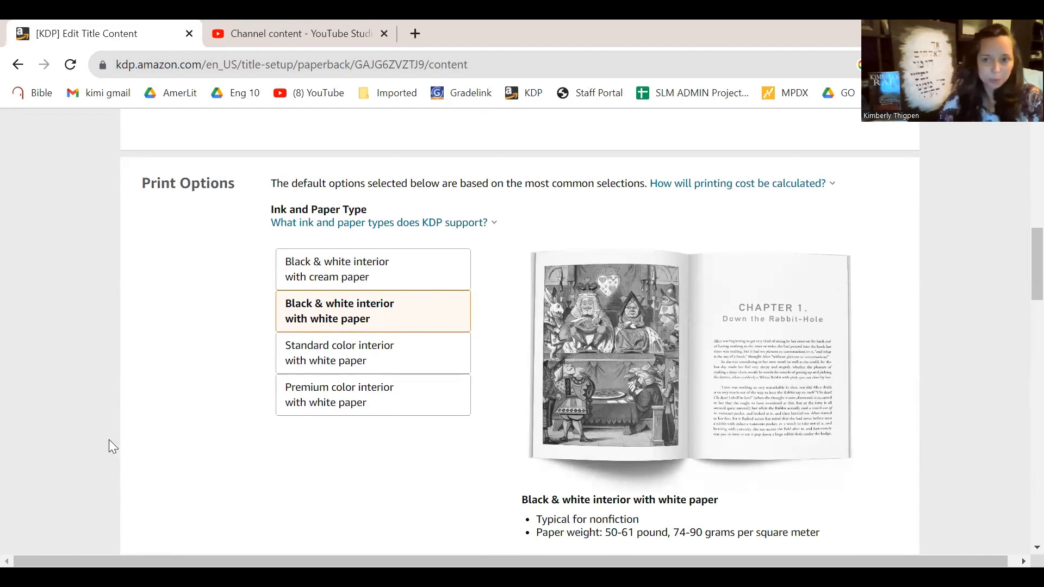
{"action": "scroll", "coordinate": [109, 439], "scroll_direction": "down", "scroll_amount": 5}
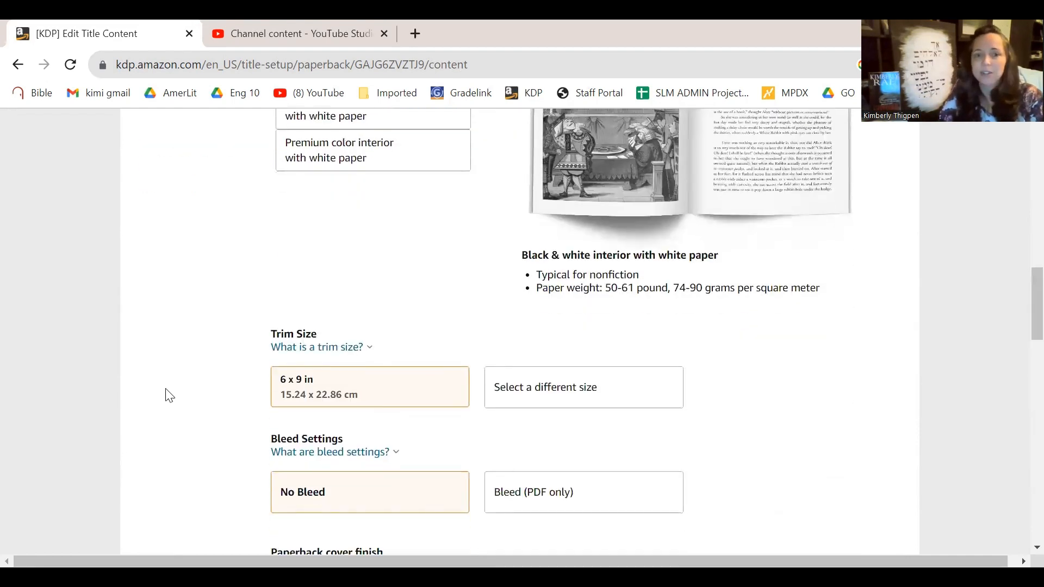
{"action": "scroll", "coordinate": [163, 397], "scroll_direction": "down", "scroll_amount": 3}
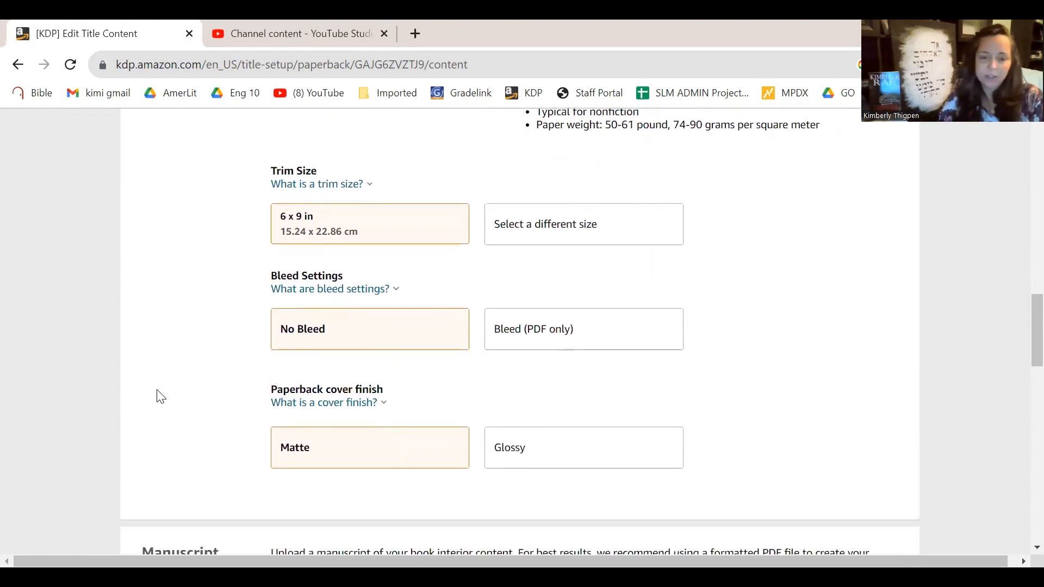
Return to the ink and paper type options and read the help on which types KDP supports
{"action": "scroll", "coordinate": [164, 396], "scroll_direction": "up", "scroll_amount": 5}
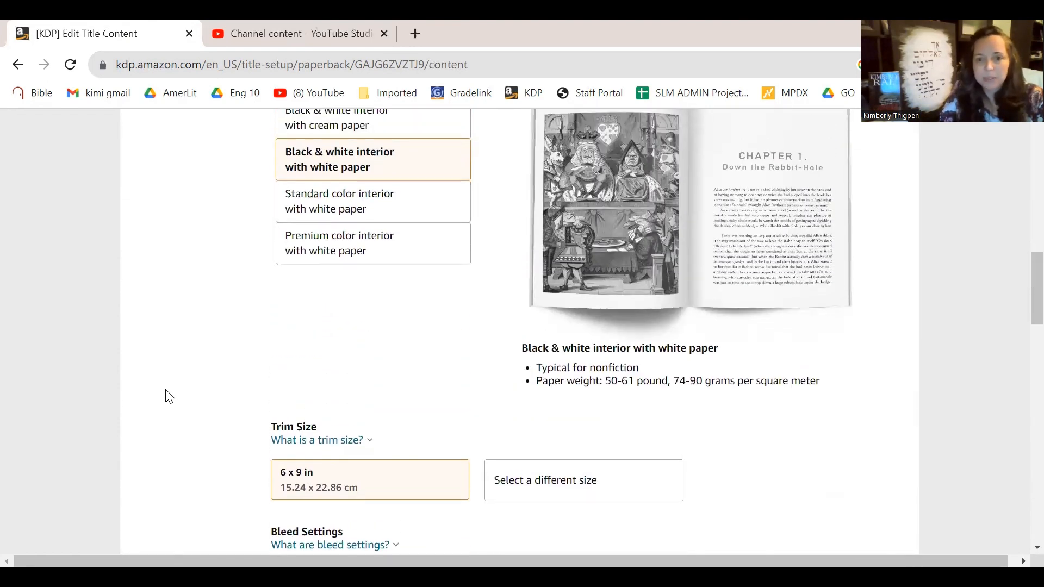
{"action": "scroll", "coordinate": [169, 397], "scroll_direction": "up", "scroll_amount": 3}
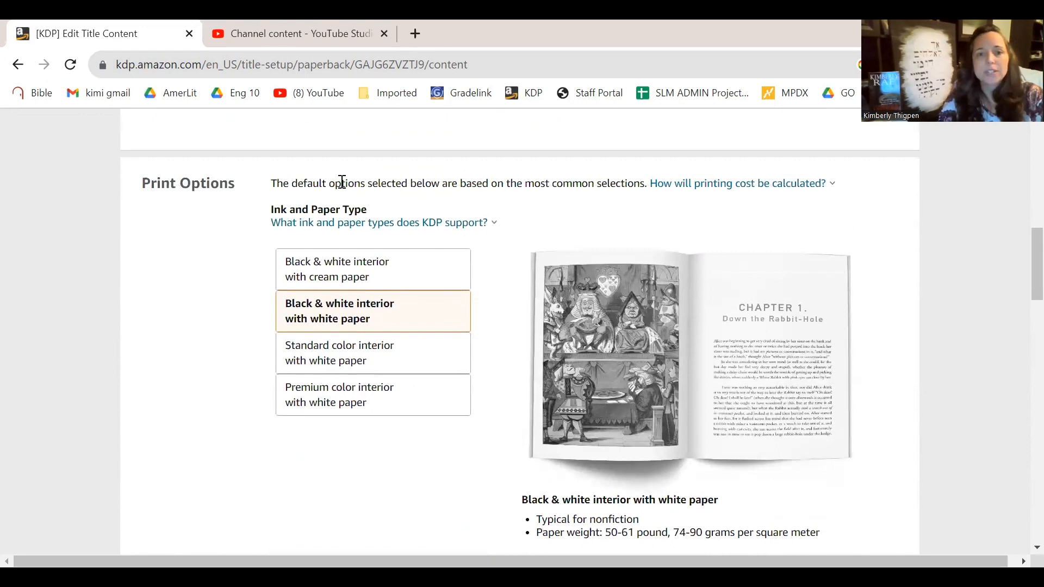
{"action": "left_click", "coordinate": [354, 222]}
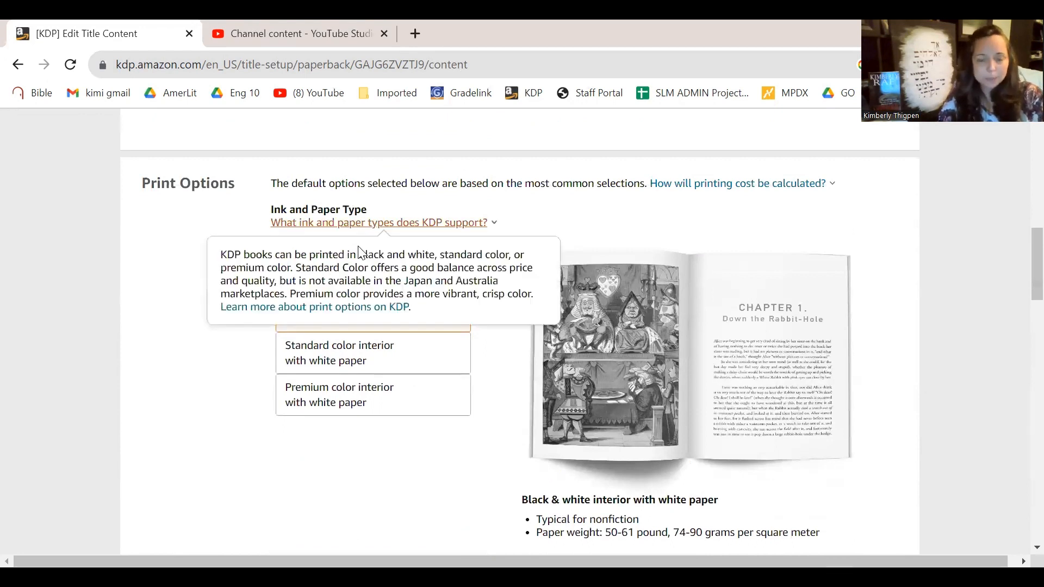
{"action": "left_click", "coordinate": [274, 449]}
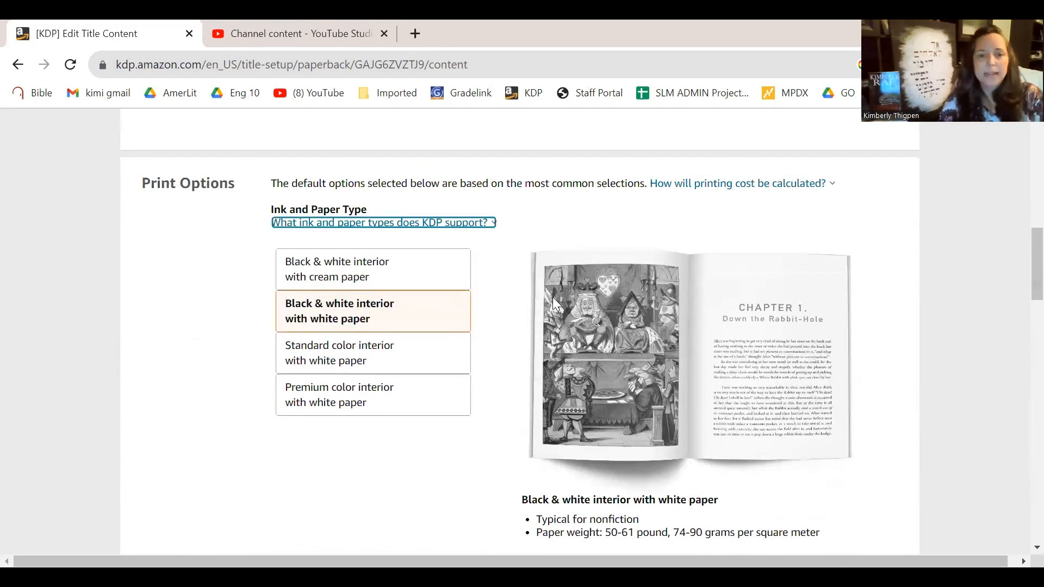
{"action": "left_click", "coordinate": [464, 224]}
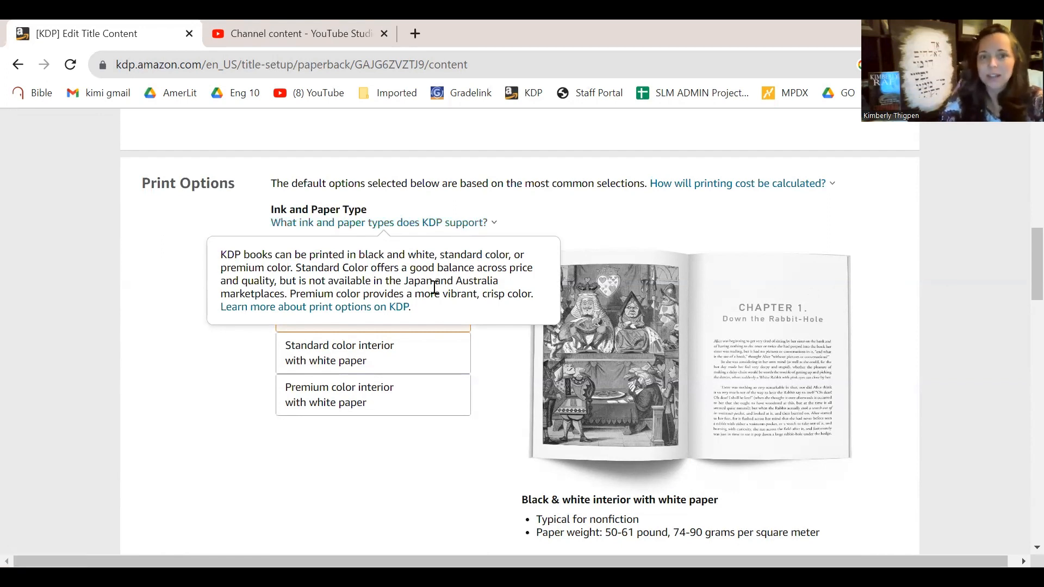
Close the ink and paper help, compare the available trim sizes, and read the help on bleed settings
{"action": "left_click", "coordinate": [240, 517]}
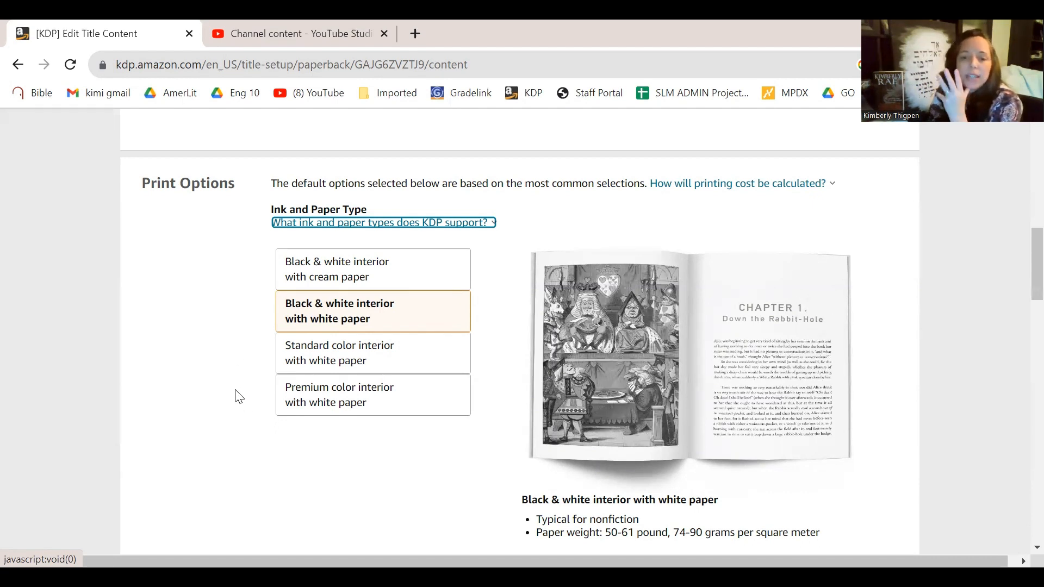
{"action": "scroll", "coordinate": [240, 397], "scroll_direction": "down", "scroll_amount": 5}
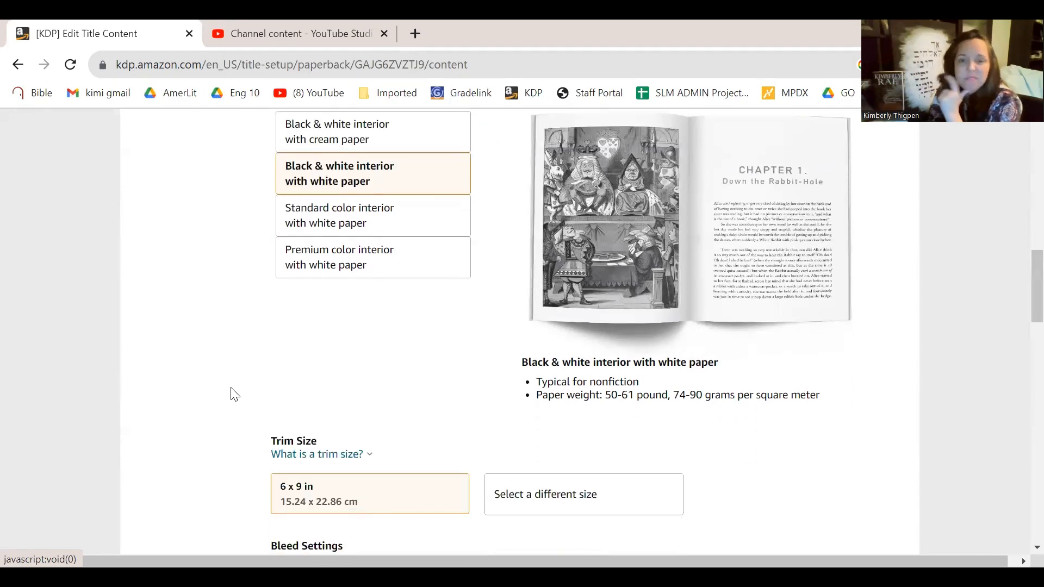
{"action": "scroll", "coordinate": [234, 394], "scroll_direction": "down", "scroll_amount": 3}
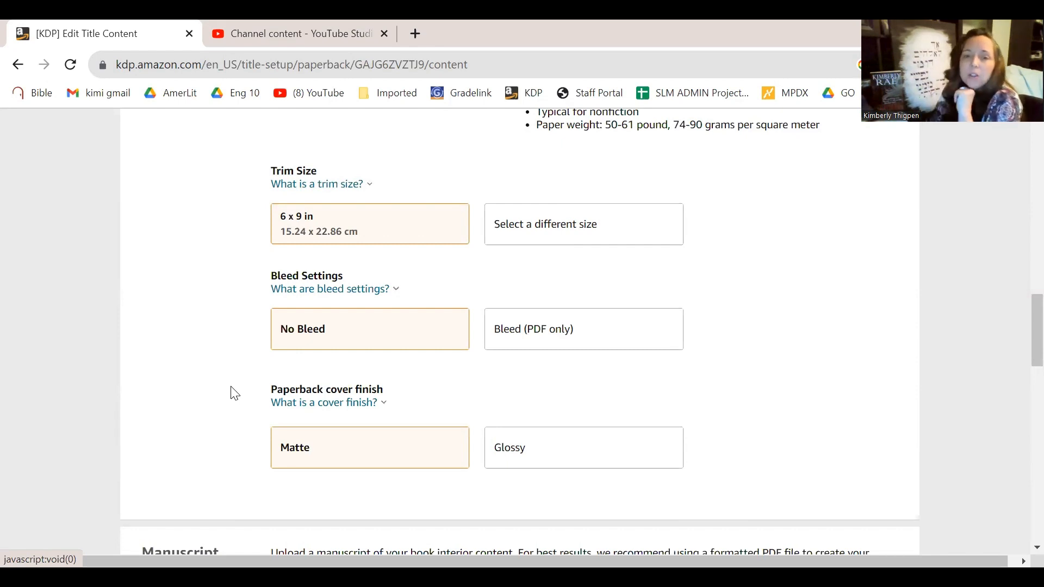
{"action": "left_click", "coordinate": [565, 236]}
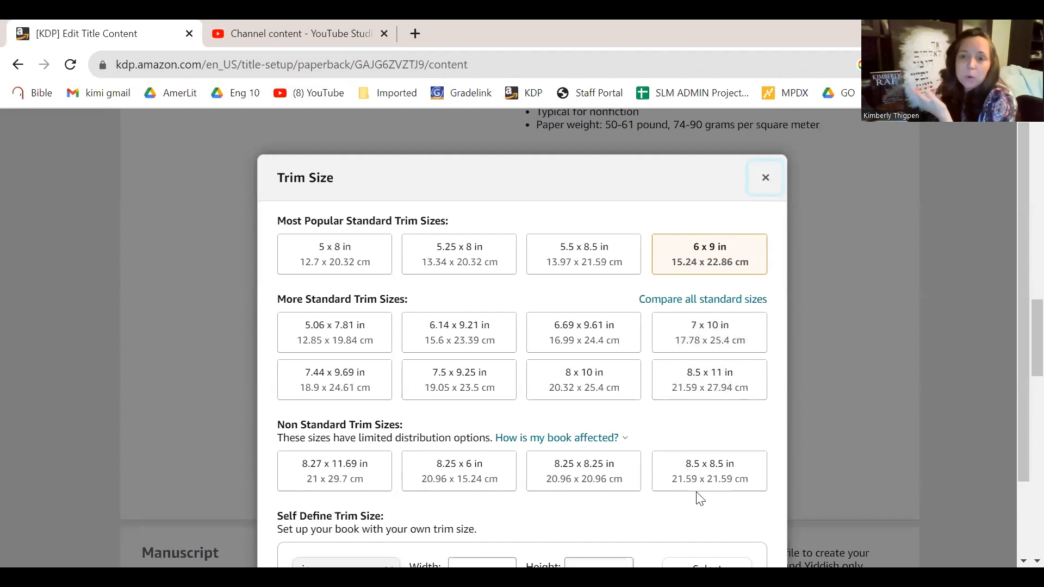
{"action": "scroll", "coordinate": [696, 497], "scroll_direction": "down", "scroll_amount": 2}
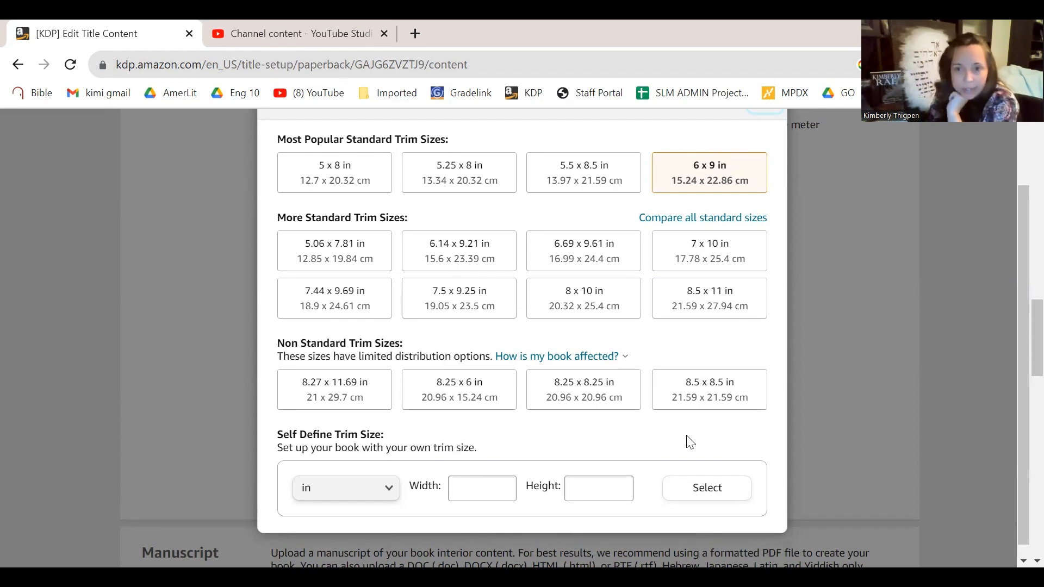
{"action": "scroll", "coordinate": [692, 438], "scroll_direction": "up", "scroll_amount": 1}
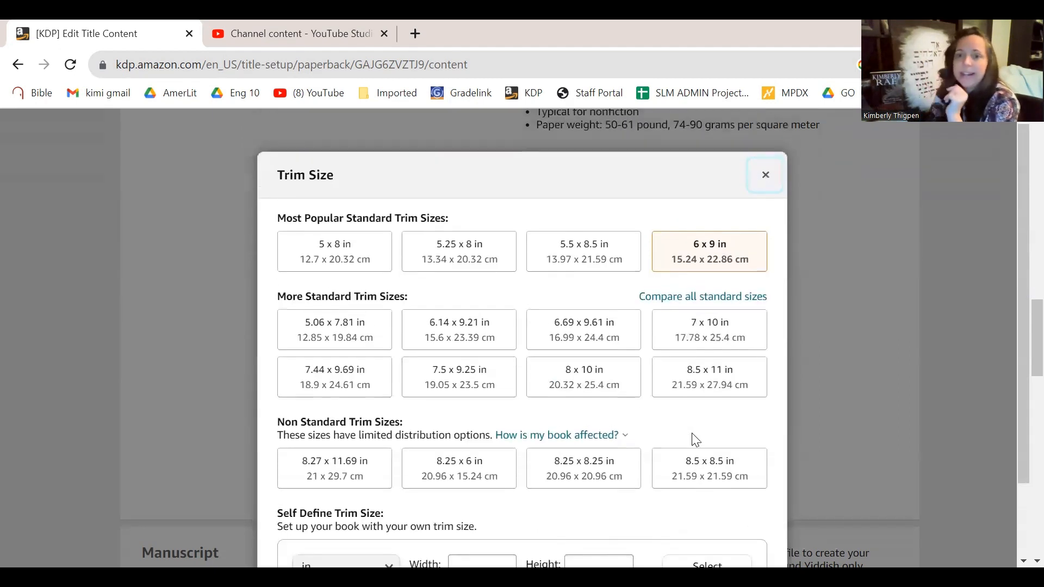
{"action": "left_click", "coordinate": [763, 179]}
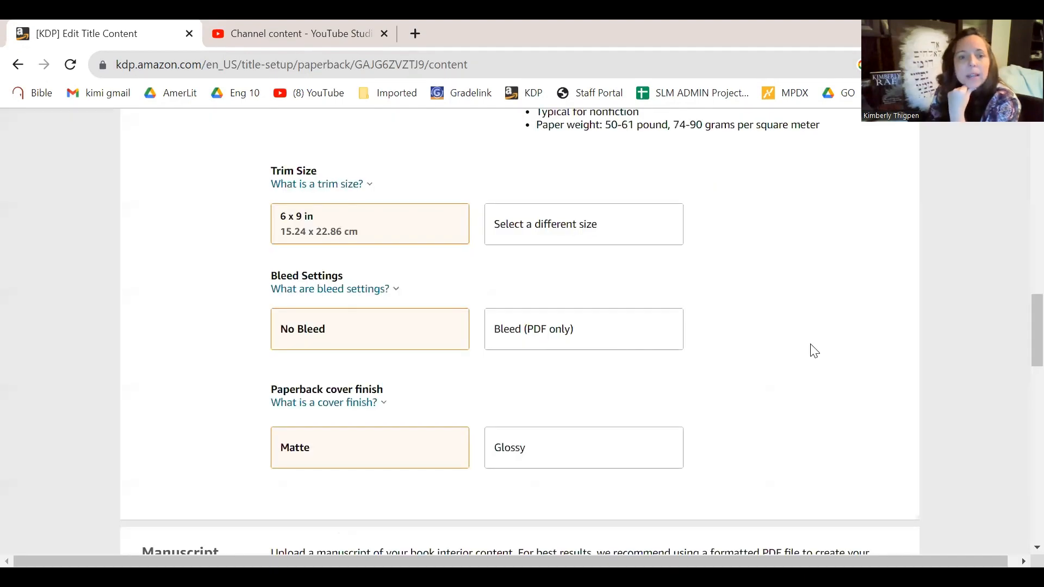
{"action": "left_click", "coordinate": [362, 291]}
{"action": "left_click", "coordinate": [644, 295]}
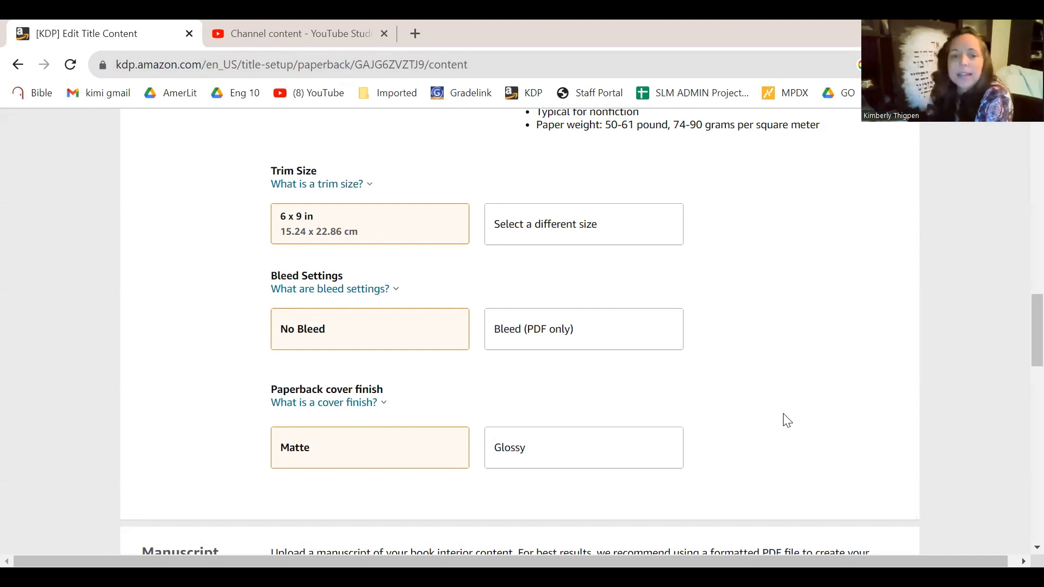
Open the KDP template page linked from the Manuscript section in a new tab and switch to it
{"action": "scroll", "coordinate": [783, 427], "scroll_direction": "down", "scroll_amount": 3}
{"action": "scroll", "coordinate": [745, 442], "scroll_direction": "down", "scroll_amount": 3}
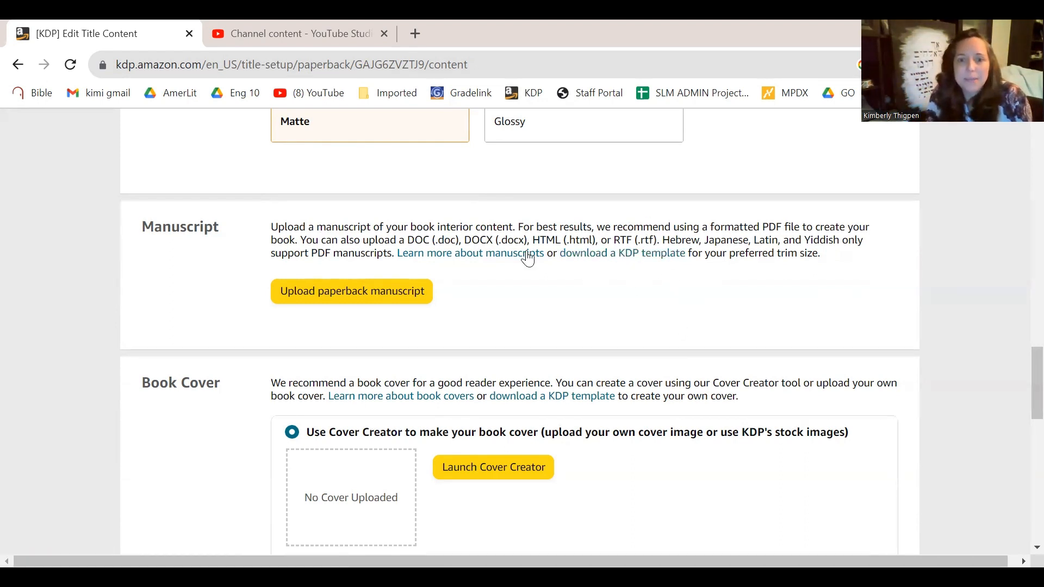
{"action": "right_click", "coordinate": [624, 256]}
{"action": "left_click", "coordinate": [632, 266]}
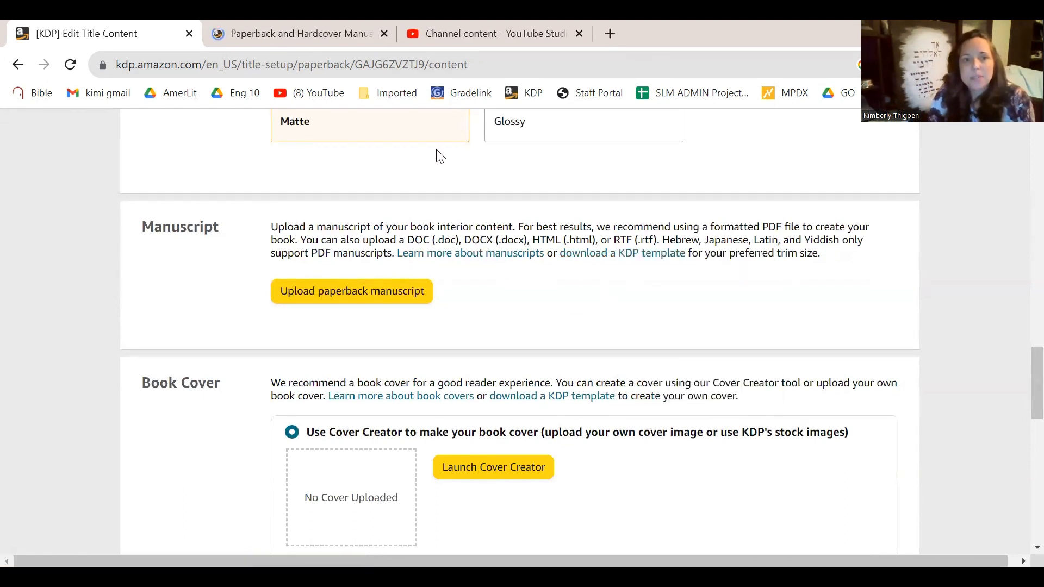
{"action": "left_click", "coordinate": [292, 42]}
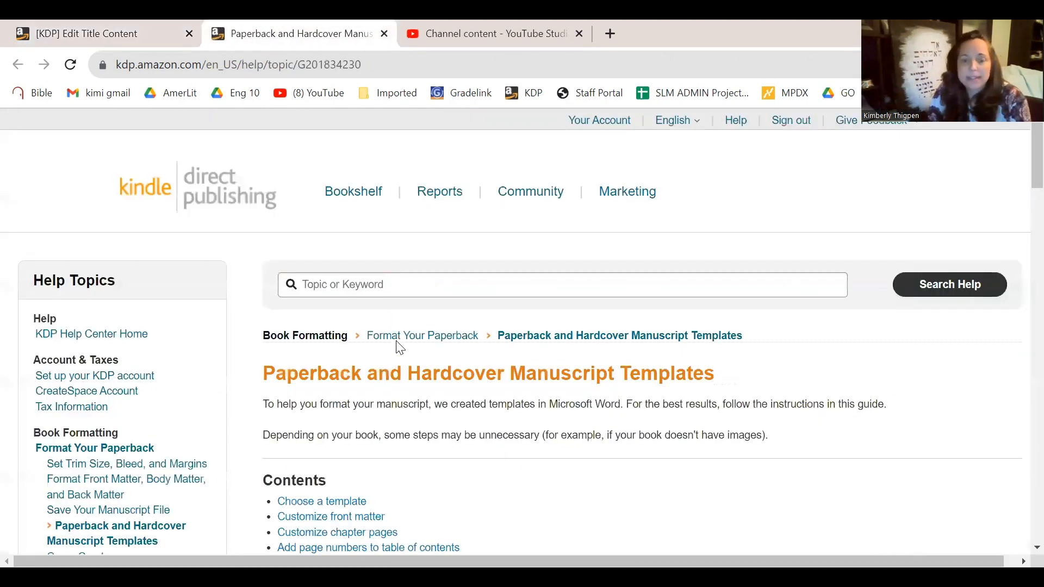
Go to the Choose a template section of the help page and download the templates with sample content
{"action": "scroll", "coordinate": [419, 348], "scroll_direction": "down", "scroll_amount": 3}
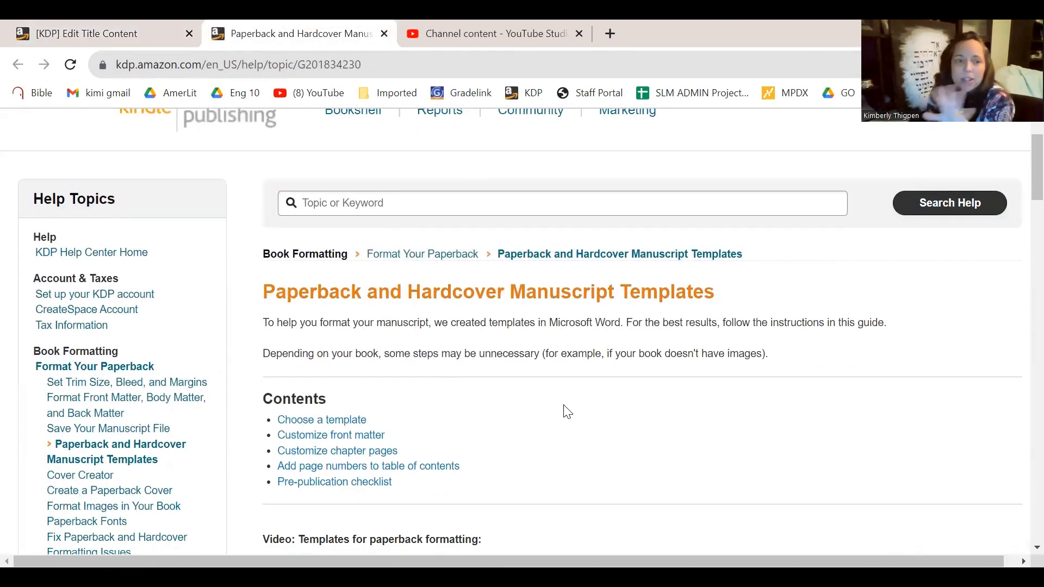
{"action": "scroll", "coordinate": [583, 422], "scroll_direction": "down", "scroll_amount": 3}
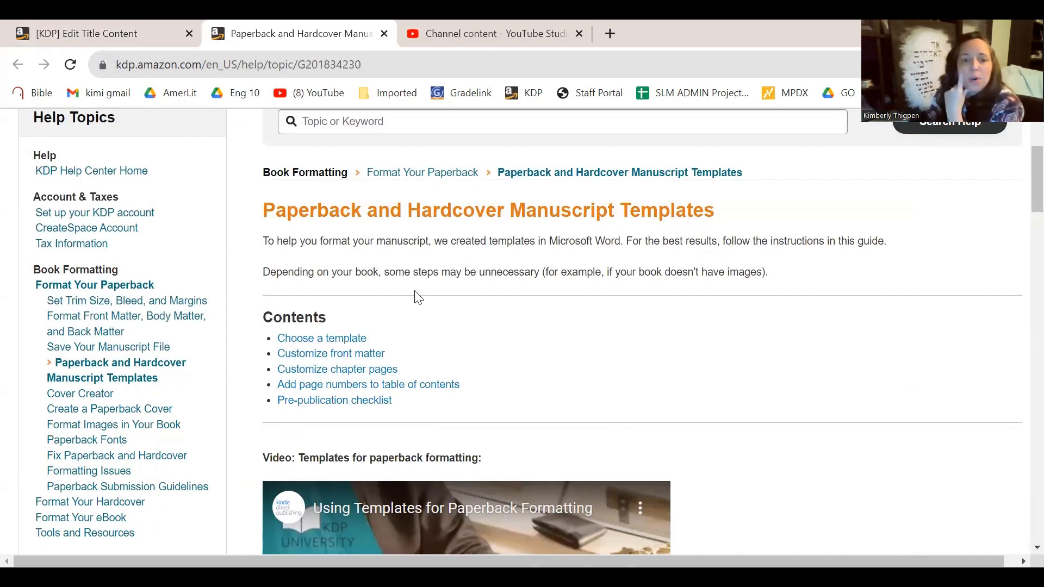
{"action": "scroll", "coordinate": [407, 295], "scroll_direction": "down", "scroll_amount": 1}
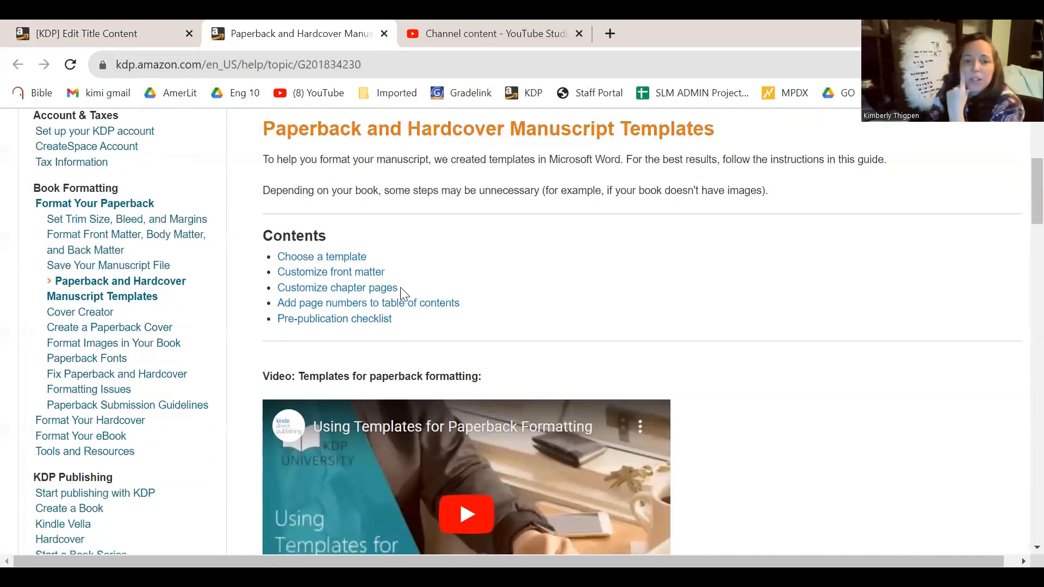
{"action": "left_click", "coordinate": [353, 256]}
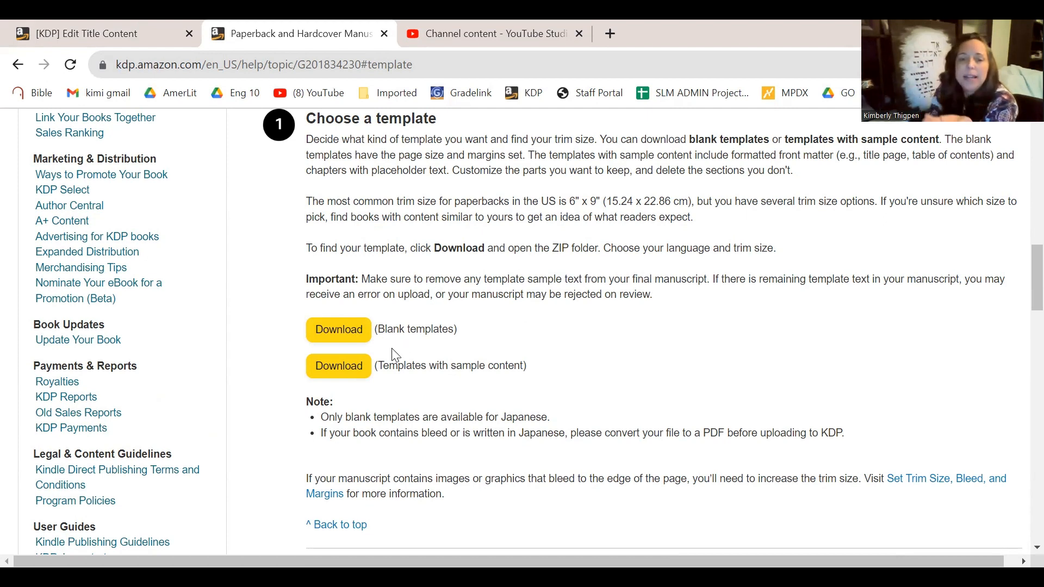
{"action": "left_click", "coordinate": [355, 369]}
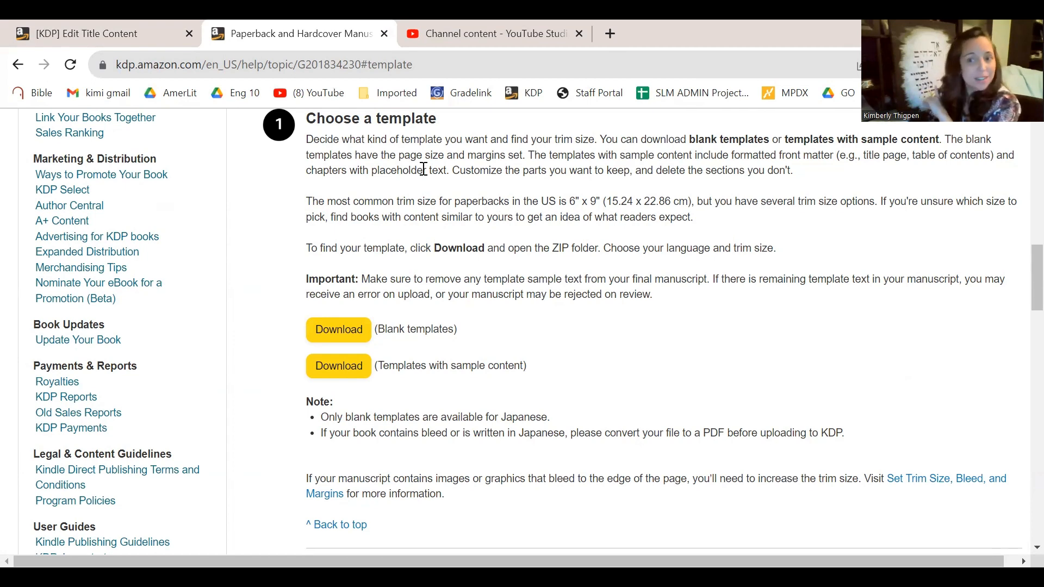
Return to the paperback content page and review the manuscript upload and book cover options
{"action": "left_click", "coordinate": [144, 26]}
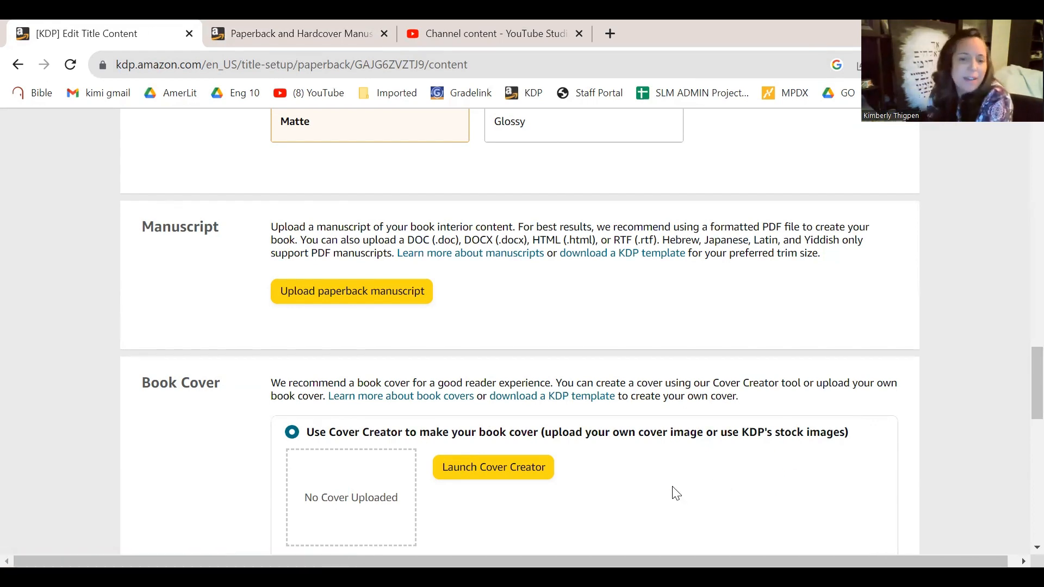
{"action": "scroll", "coordinate": [651, 477], "scroll_direction": "down", "scroll_amount": 2}
{"action": "scroll", "coordinate": [636, 450], "scroll_direction": "down", "scroll_amount": 3}
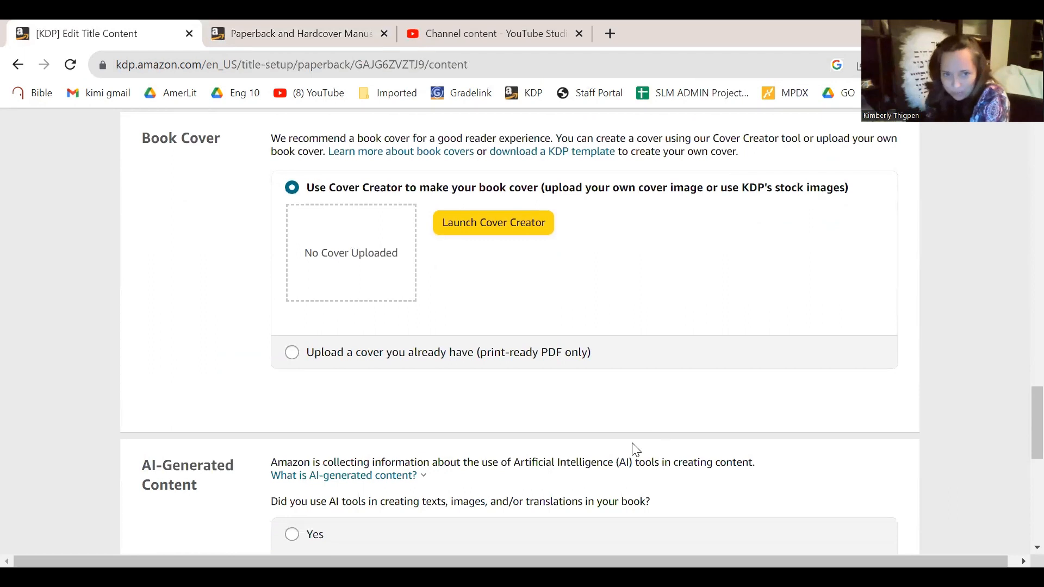
{"action": "scroll", "coordinate": [636, 450], "scroll_direction": "up", "scroll_amount": 2}
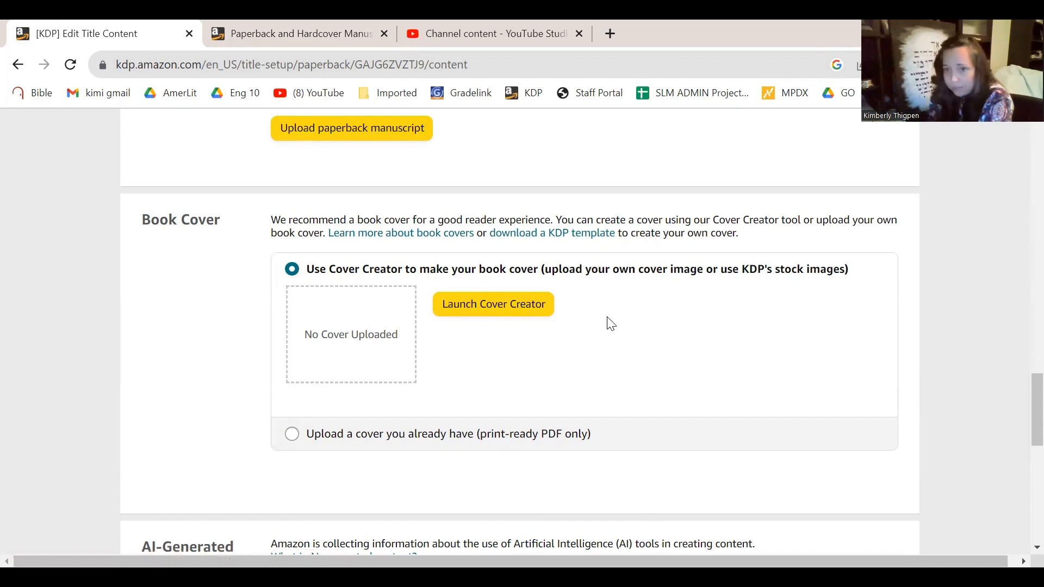
{"action": "scroll", "coordinate": [611, 323], "scroll_direction": "up", "scroll_amount": 3}
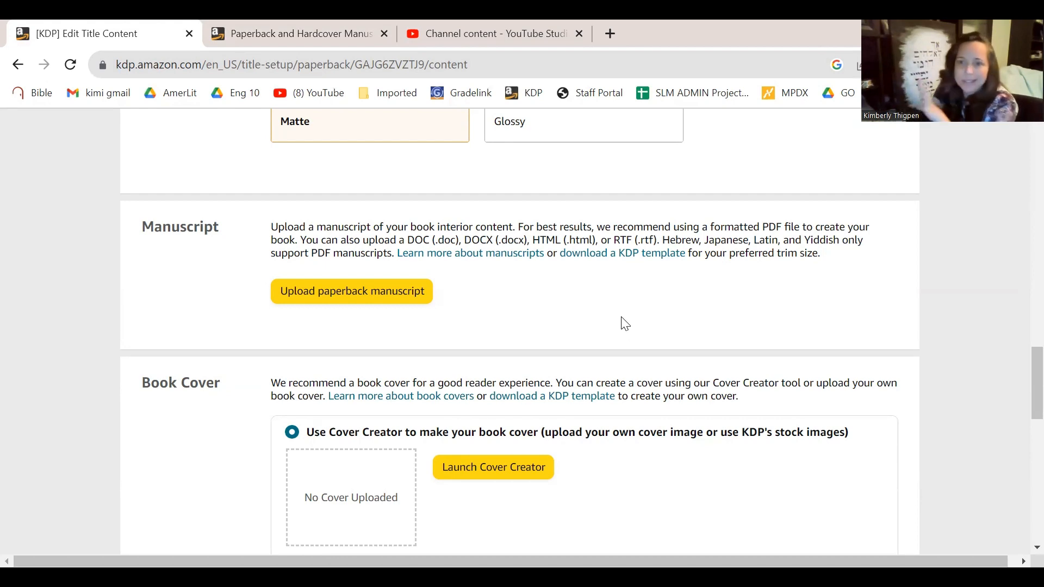
{"action": "scroll", "coordinate": [627, 326], "scroll_direction": "down", "scroll_amount": 3}
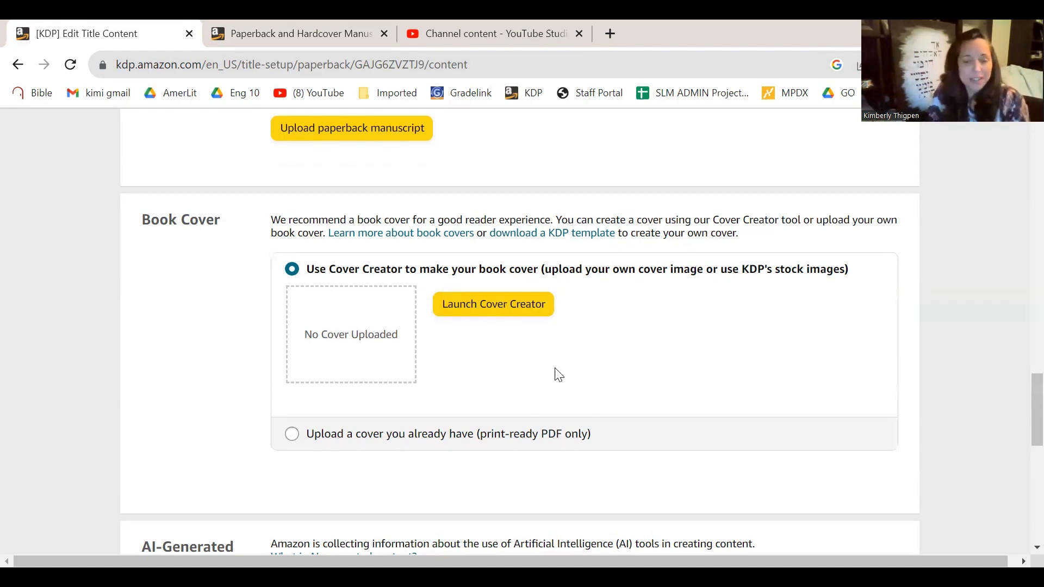
Launch Cover Creator and dismiss its introduction, setting it not to show again
{"action": "left_click", "coordinate": [506, 305]}
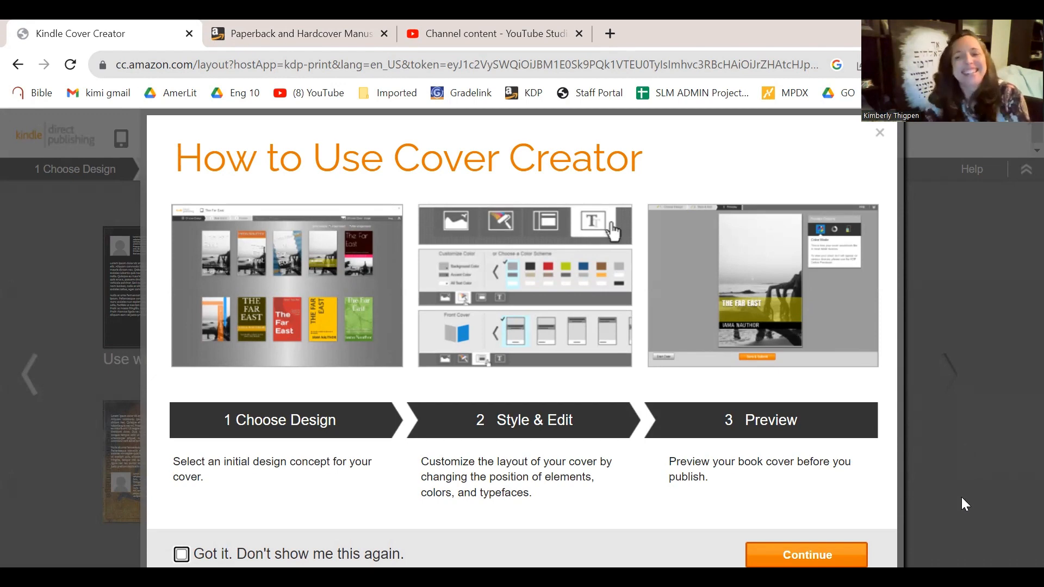
{"action": "left_click", "coordinate": [181, 554]}
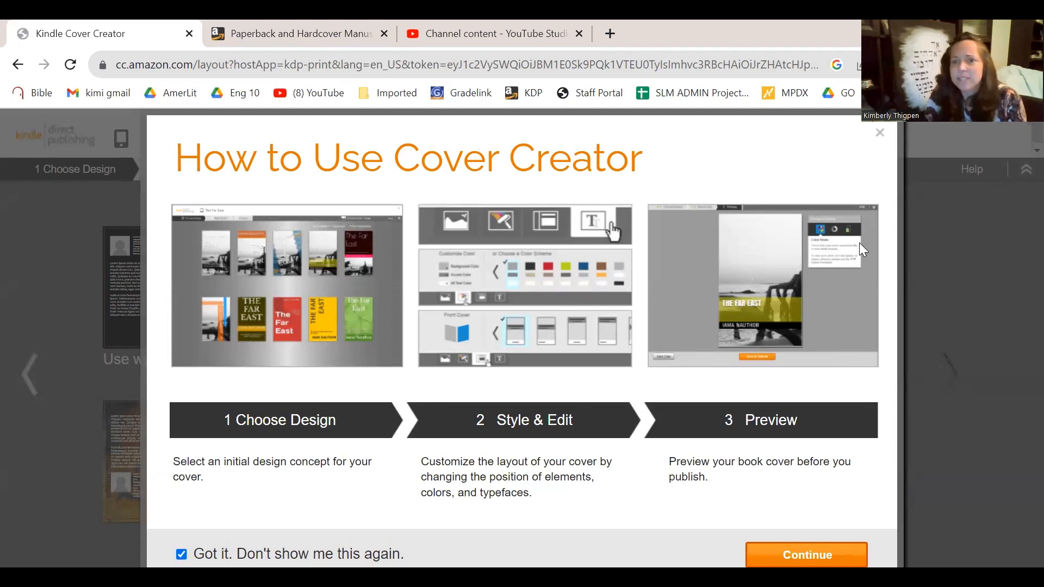
{"action": "left_click", "coordinate": [878, 132]}
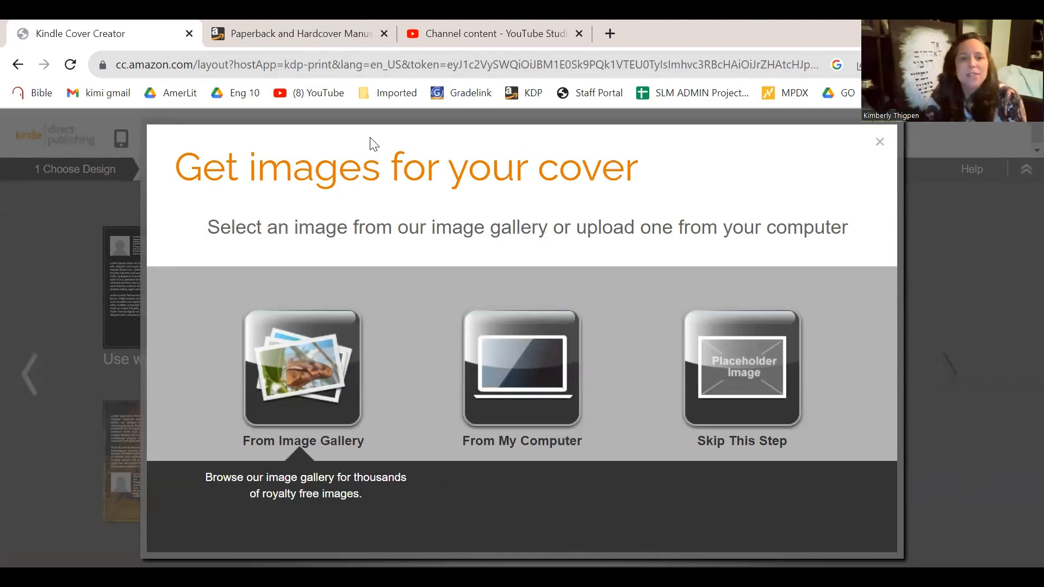
Pick the chicken photo from the Birds collection in the image gallery's Animals category as the cover image
{"action": "left_click_drag", "start_coordinate": [372, 147], "coordinate": [384, 148]}
{"action": "left_click", "coordinate": [326, 371]}
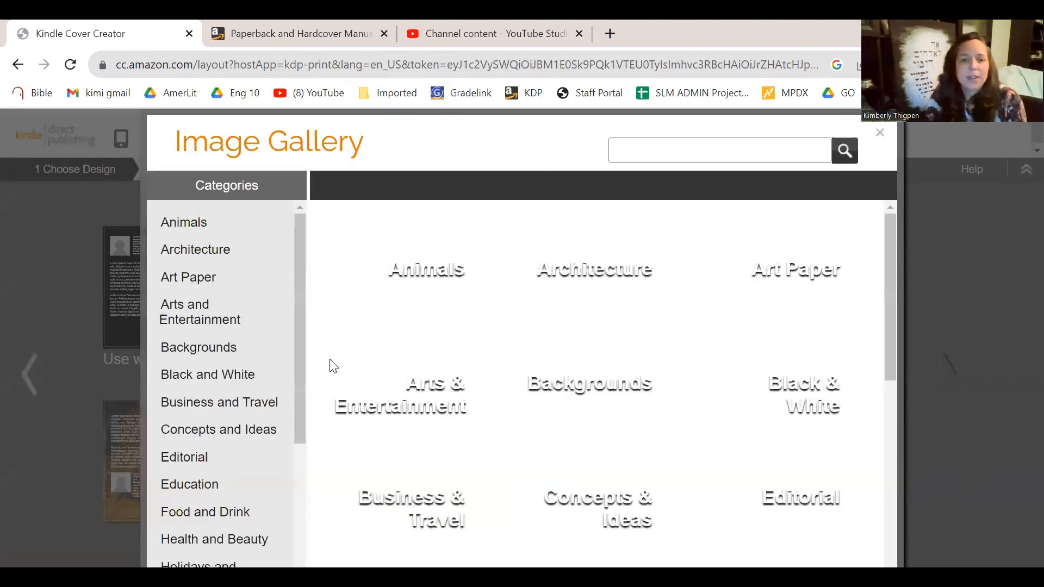
{"action": "left_click", "coordinate": [407, 252]}
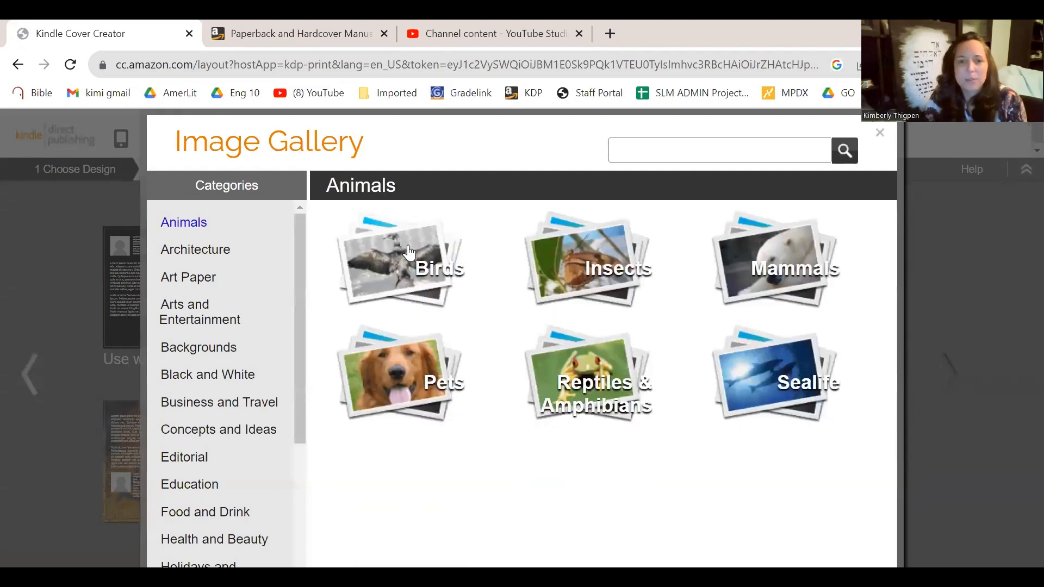
{"action": "left_click", "coordinate": [409, 251]}
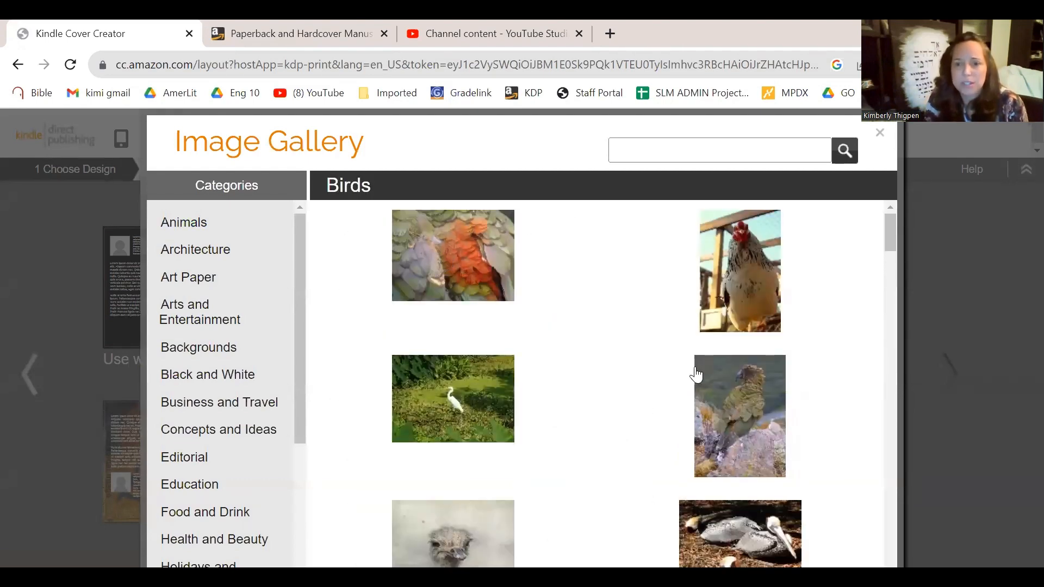
{"action": "left_click", "coordinate": [737, 282]}
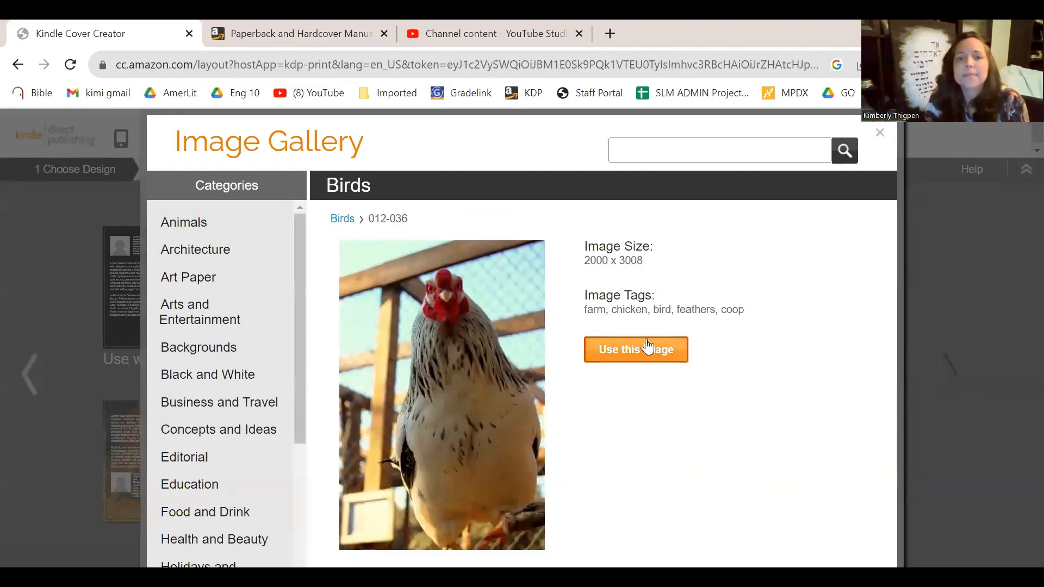
{"action": "left_click", "coordinate": [620, 358]}
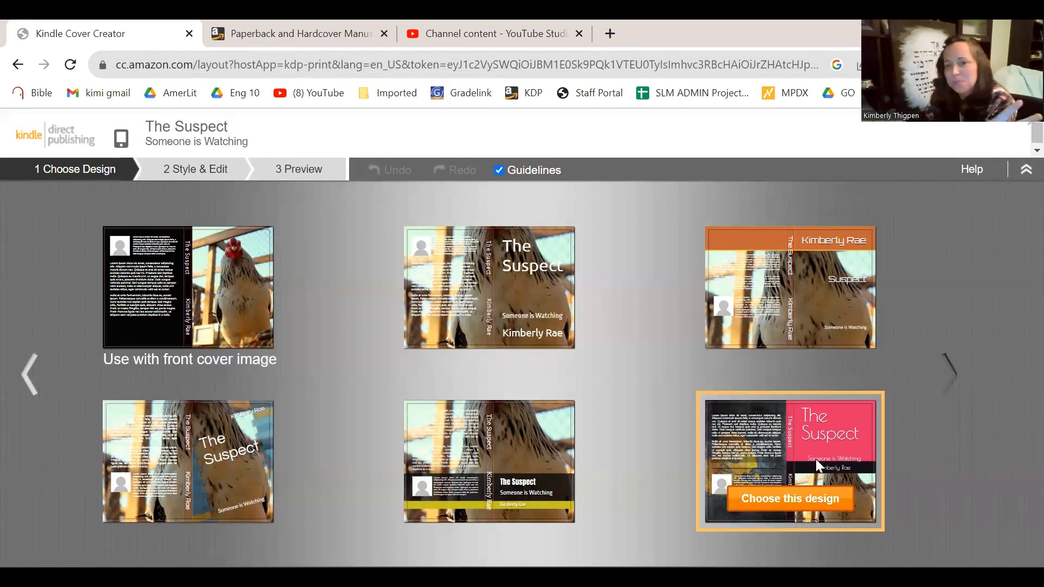
Browse further cover designs, then leave Cover Creator without choosing one and return to the paperback content page
{"action": "left_click", "coordinate": [945, 383]}
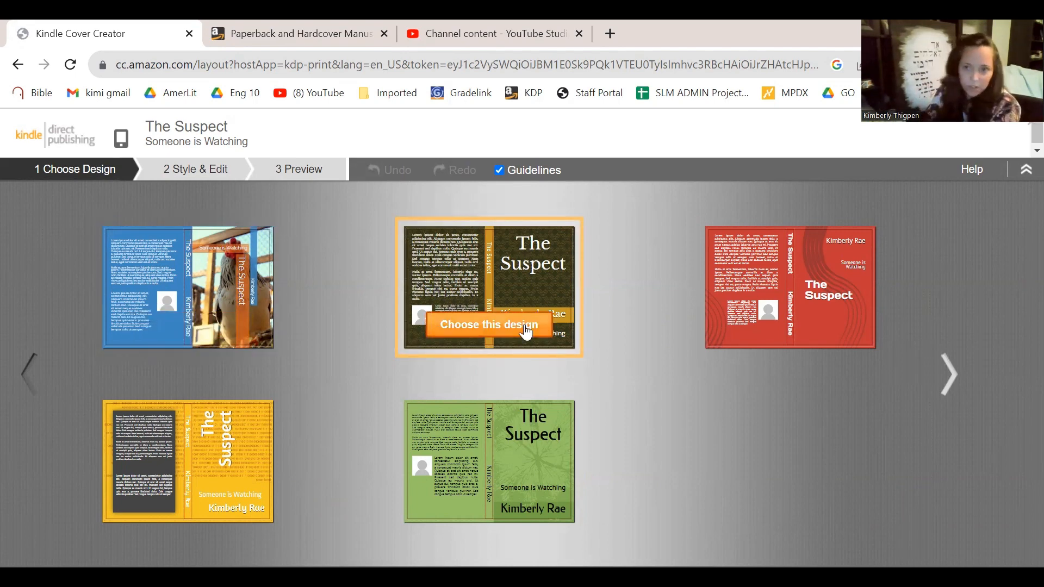
{"action": "left_click", "coordinate": [22, 64]}
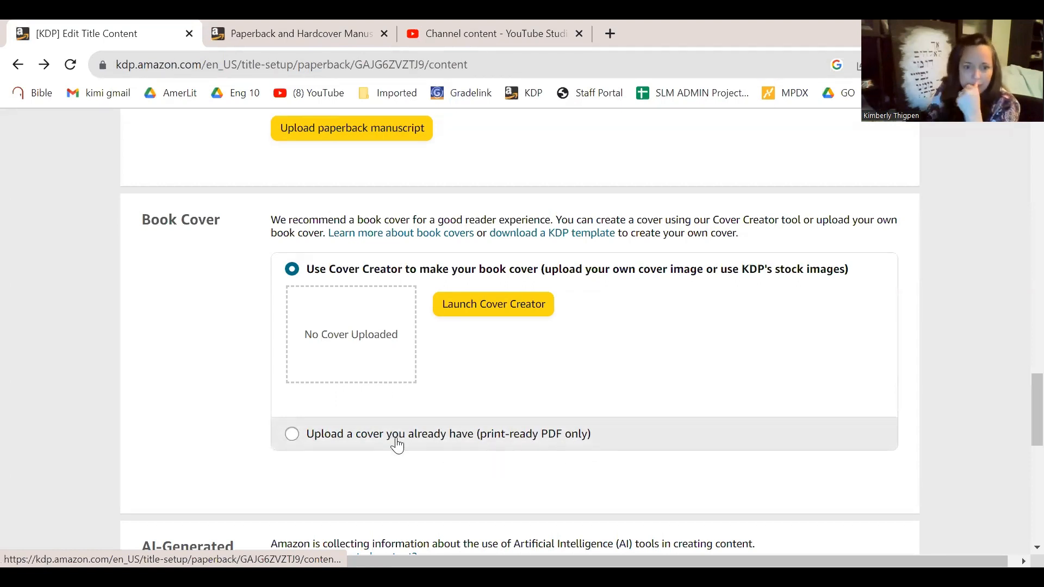
Review the remaining paperback content sections, then return to the Bookshelf, saving the unsaved changes
{"action": "scroll", "coordinate": [629, 402], "scroll_direction": "up", "scroll_amount": 1}
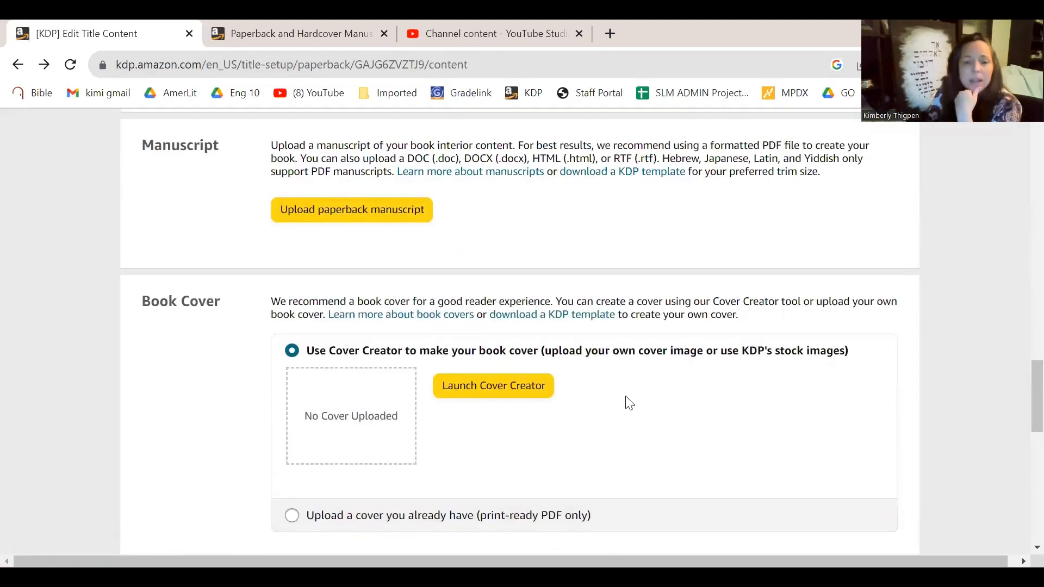
{"action": "scroll", "coordinate": [628, 402], "scroll_direction": "down", "scroll_amount": 4}
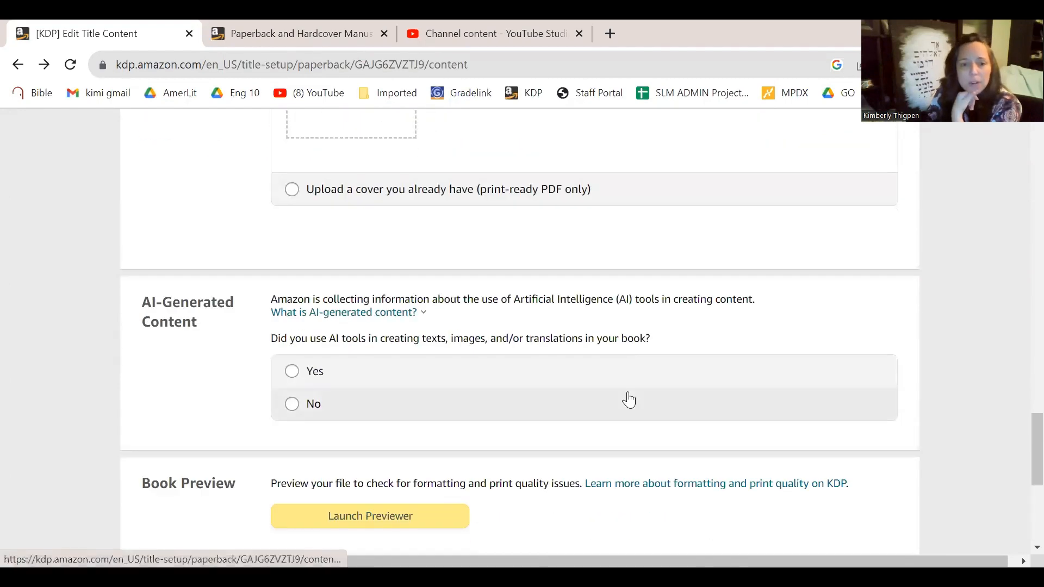
{"action": "scroll", "coordinate": [627, 399], "scroll_direction": "down", "scroll_amount": 3}
{"action": "scroll", "coordinate": [626, 391], "scroll_direction": "up", "scroll_amount": 15}
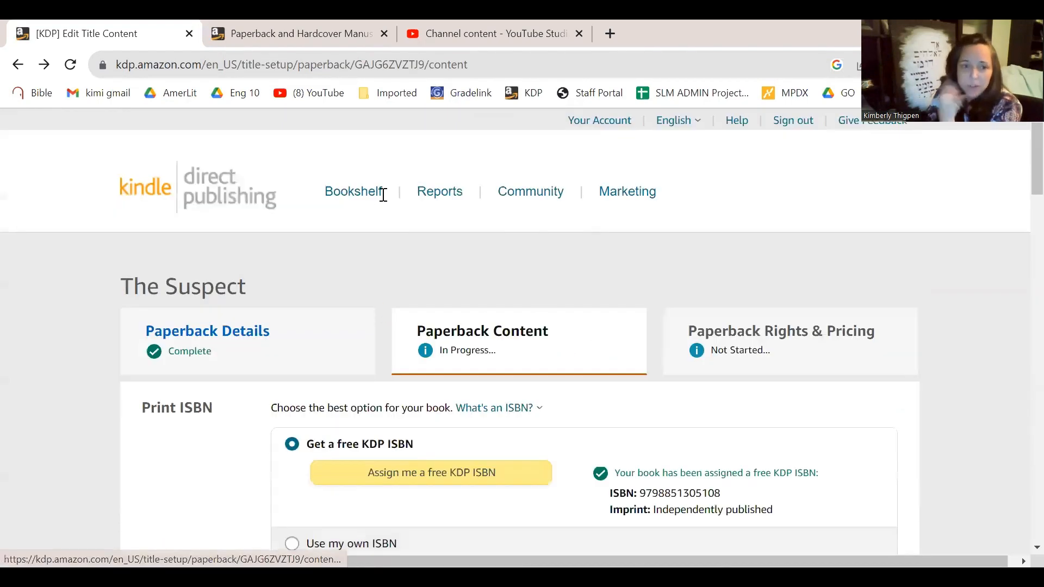
{"action": "left_click", "coordinate": [380, 192]}
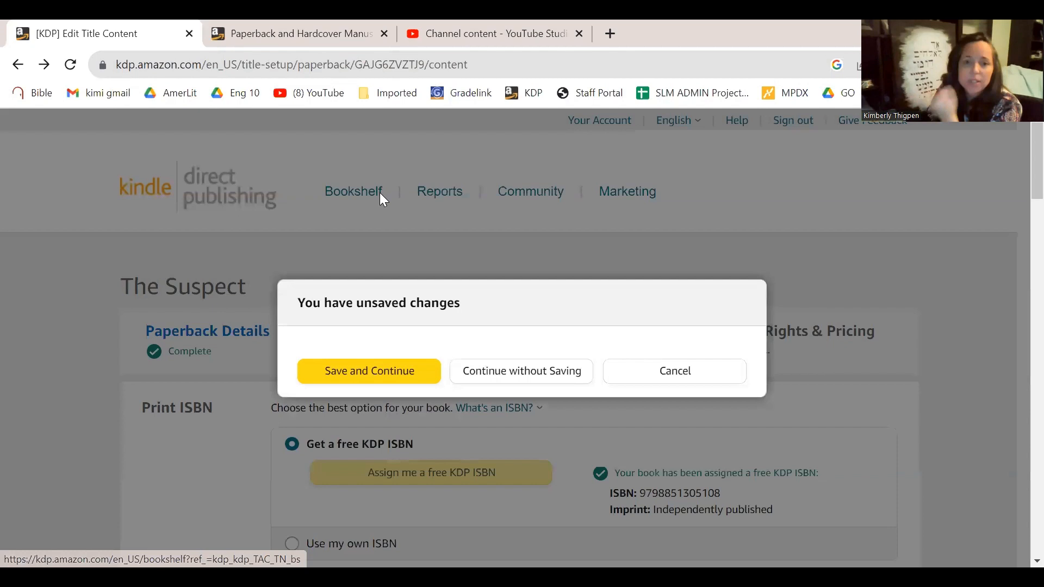
{"action": "left_click", "coordinate": [403, 377]}
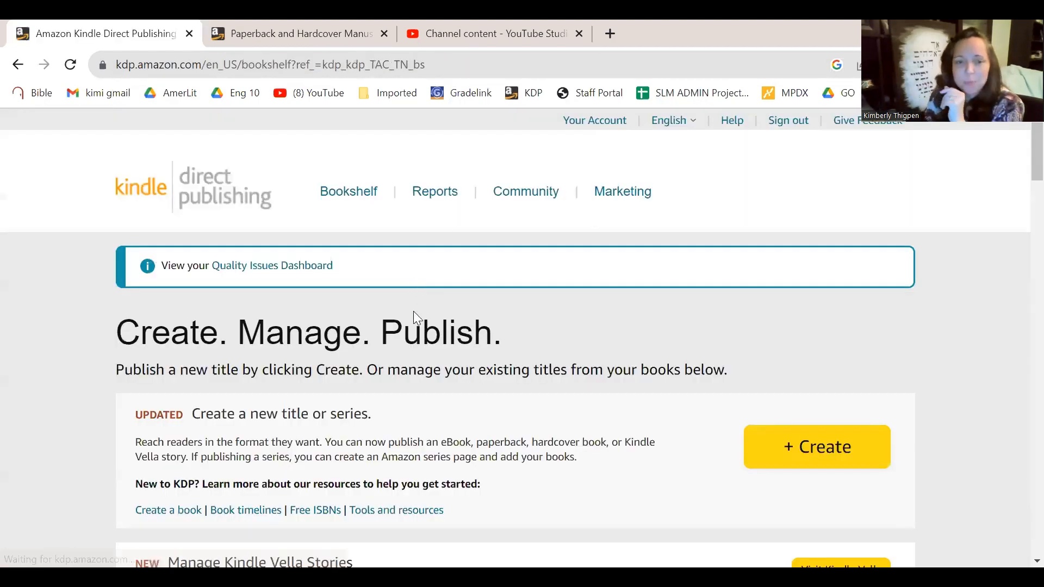
Find The Shadow: Someone is Watching on the Bookshelf and open its paperback content for editing
{"action": "scroll", "coordinate": [412, 376], "scroll_direction": "down", "scroll_amount": 14}
{"action": "scroll", "coordinate": [353, 271], "scroll_direction": "up", "scroll_amount": 1}
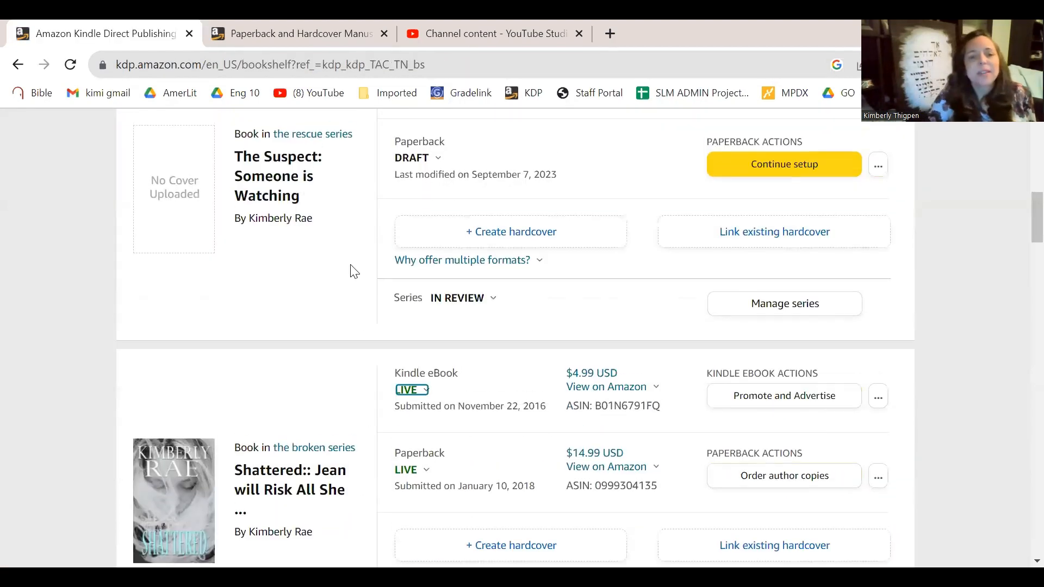
{"action": "scroll", "coordinate": [354, 270], "scroll_direction": "up", "scroll_amount": 2}
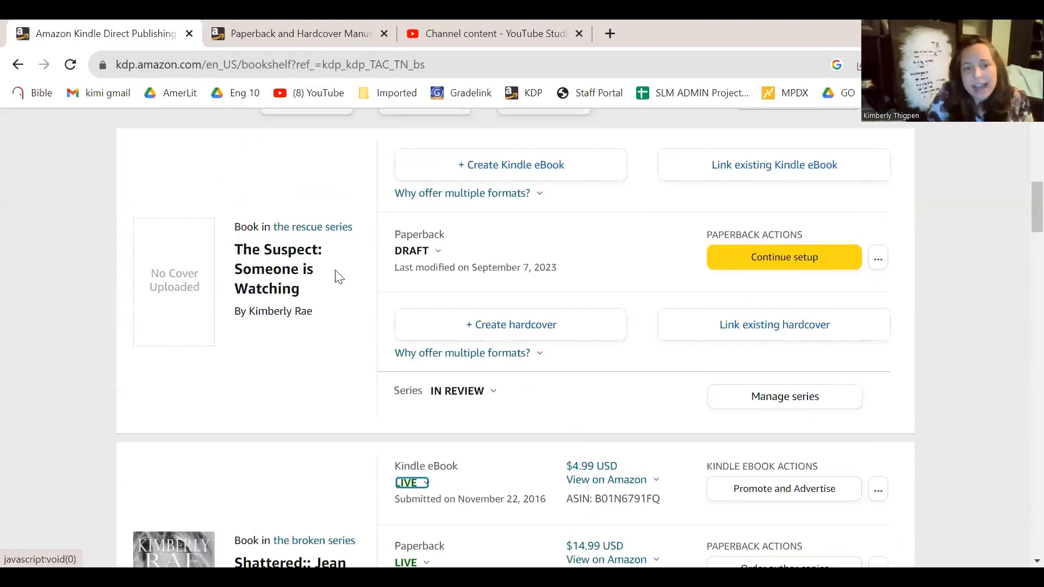
{"action": "scroll", "coordinate": [337, 278], "scroll_direction": "down", "scroll_amount": 12}
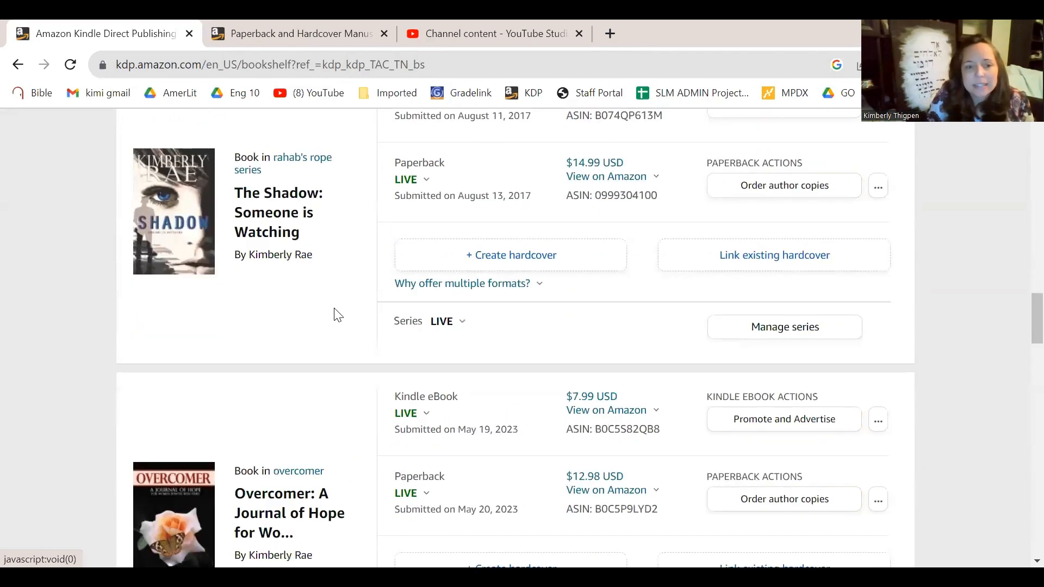
{"action": "scroll", "coordinate": [337, 314], "scroll_direction": "up", "scroll_amount": 2}
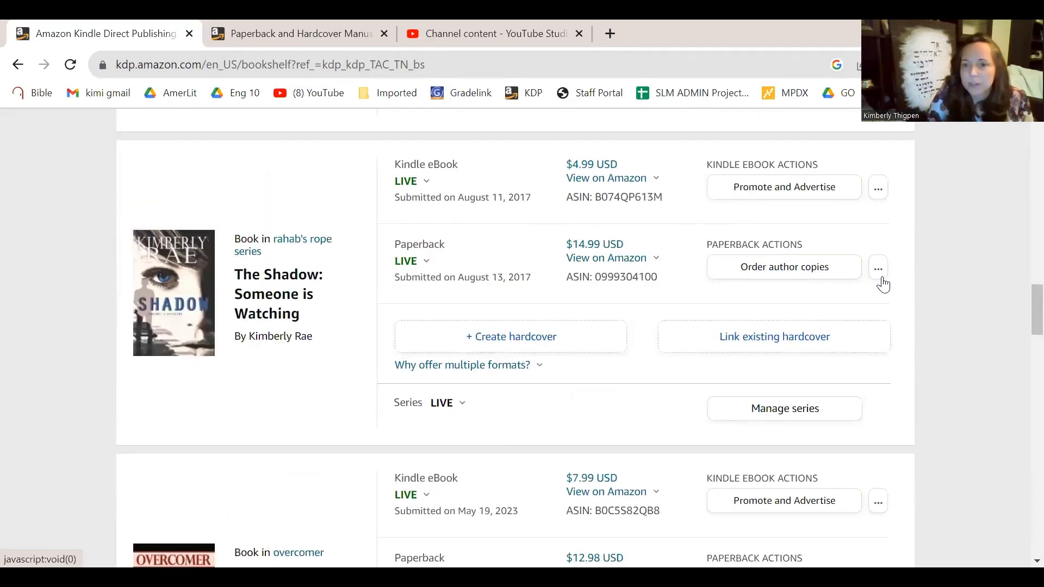
{"action": "left_click", "coordinate": [882, 277]}
{"action": "left_click", "coordinate": [807, 205]}
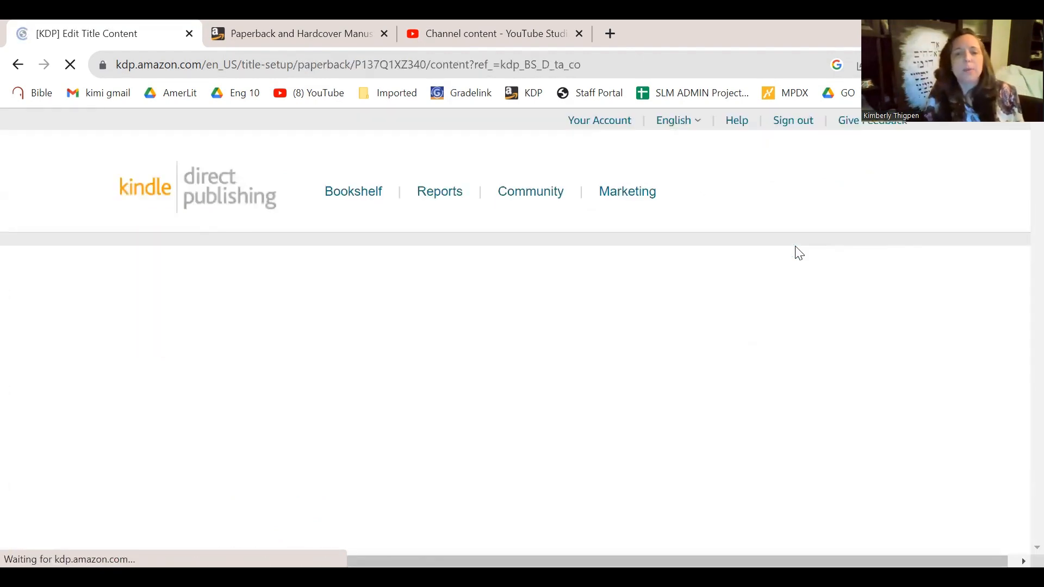
Review The Shadow's ink and paper type, trim size, cover finish and uploaded manuscript file
{"action": "scroll", "coordinate": [748, 393], "scroll_direction": "down", "scroll_amount": 10}
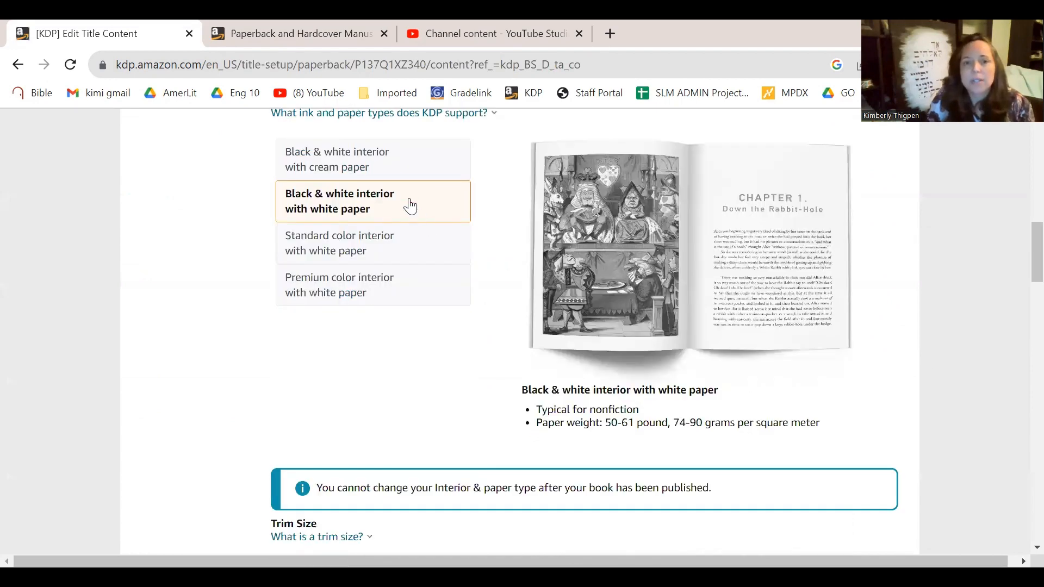
{"action": "scroll", "coordinate": [391, 343], "scroll_direction": "down", "scroll_amount": 3}
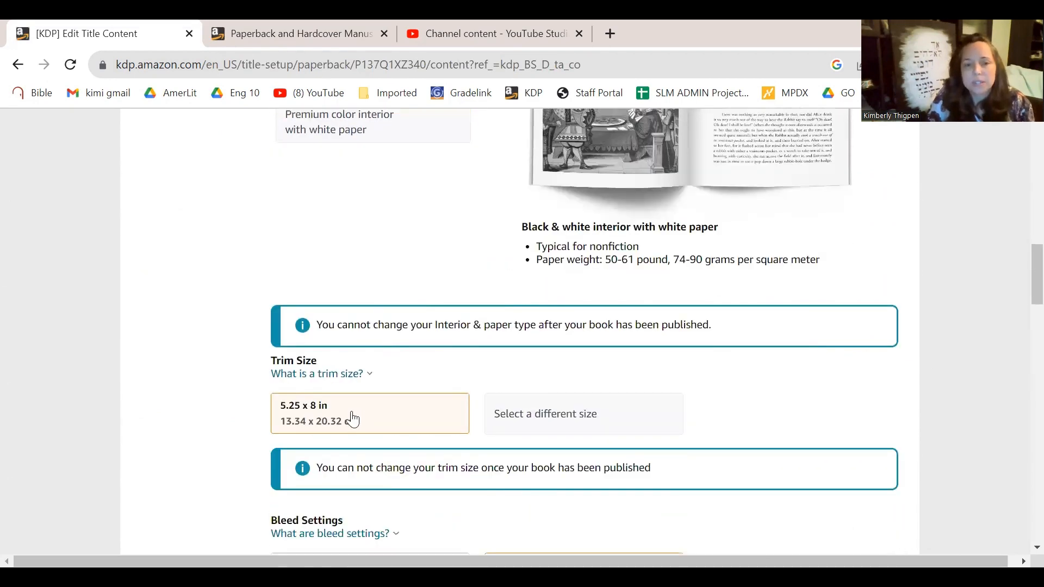
{"action": "scroll", "coordinate": [350, 418], "scroll_direction": "down", "scroll_amount": 6}
{"action": "scroll", "coordinate": [426, 353], "scroll_direction": "down", "scroll_amount": 5}
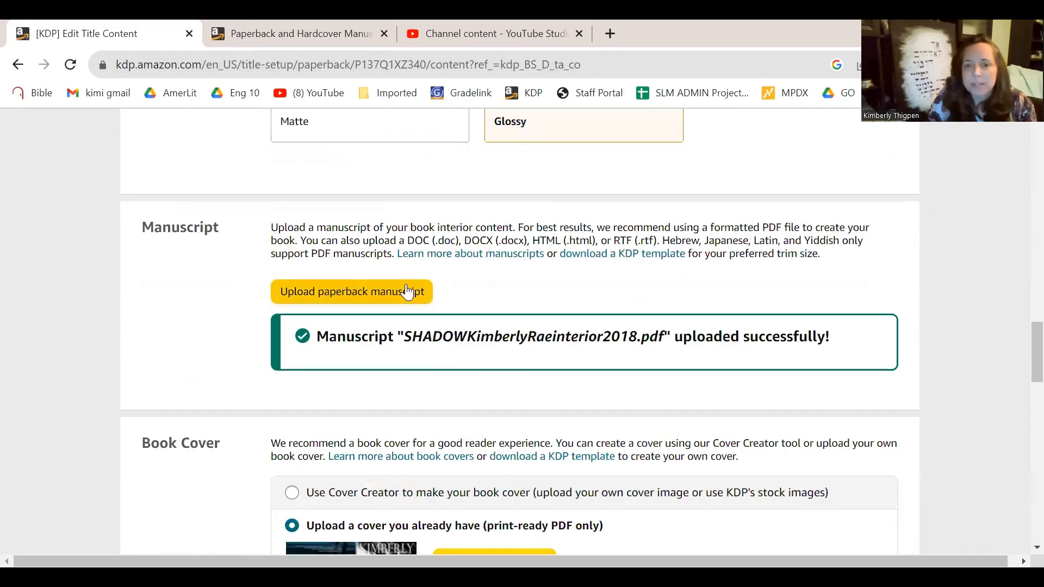
{"action": "scroll", "coordinate": [516, 361], "scroll_direction": "down", "scroll_amount": 1}
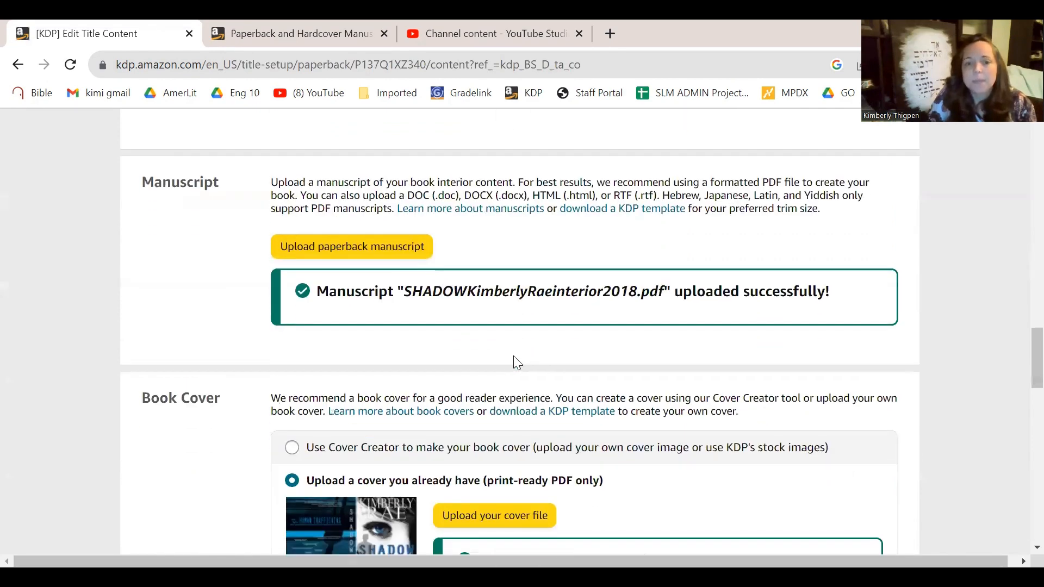
{"action": "scroll", "coordinate": [516, 361], "scroll_direction": "down", "scroll_amount": 2}
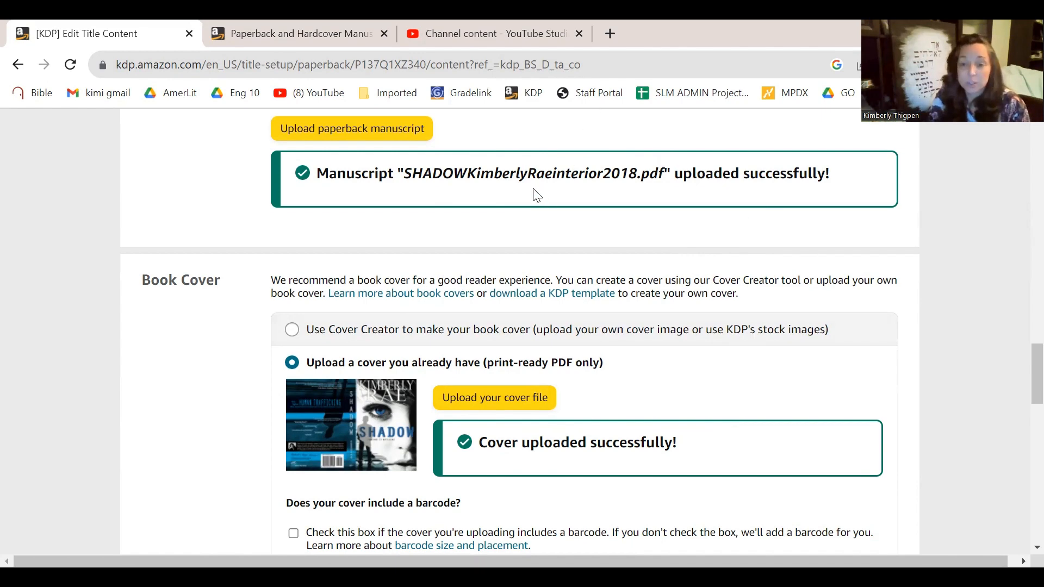
Examine the uploaded cover, the barcode option, the AI-generated content question and the book preview section
{"action": "scroll", "coordinate": [540, 204], "scroll_direction": "down", "scroll_amount": 3}
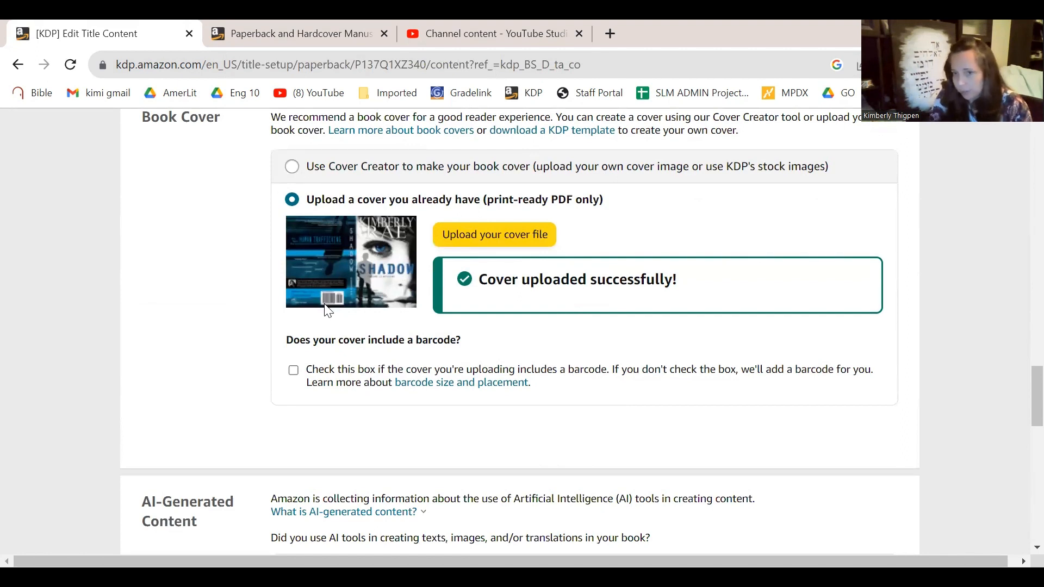
{"action": "scroll", "coordinate": [369, 429], "scroll_direction": "down", "scroll_amount": 1}
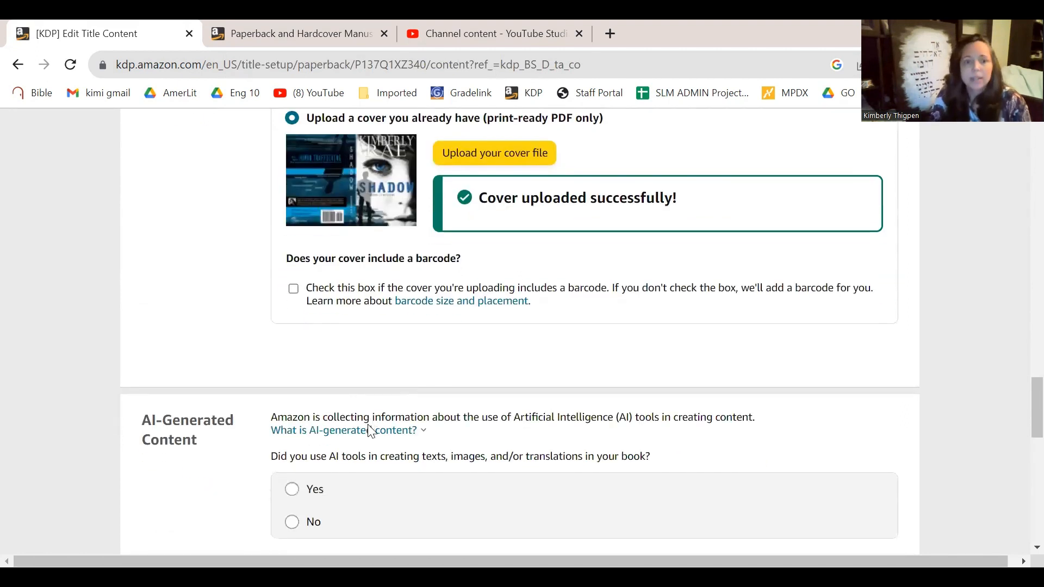
{"action": "scroll", "coordinate": [367, 424], "scroll_direction": "down", "scroll_amount": 1}
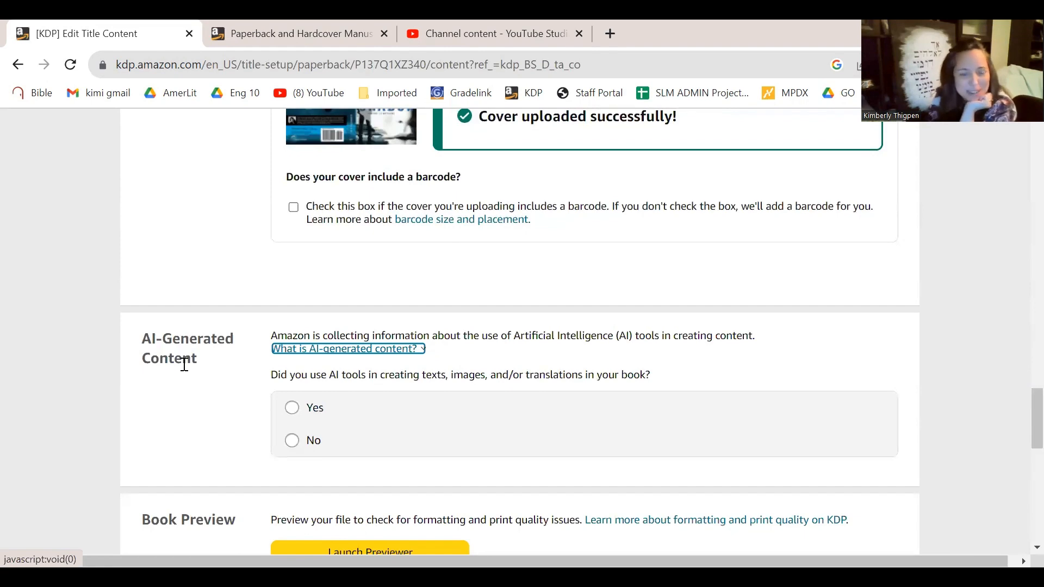
{"action": "scroll", "coordinate": [184, 364], "scroll_direction": "down", "scroll_amount": 3}
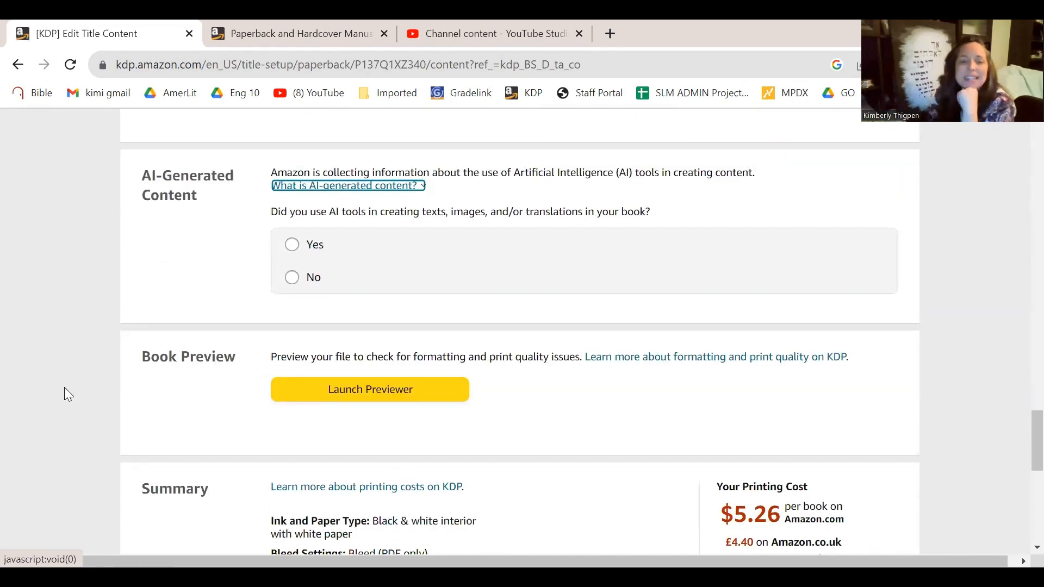
{"action": "scroll", "coordinate": [606, 423], "scroll_direction": "up", "scroll_amount": 2}
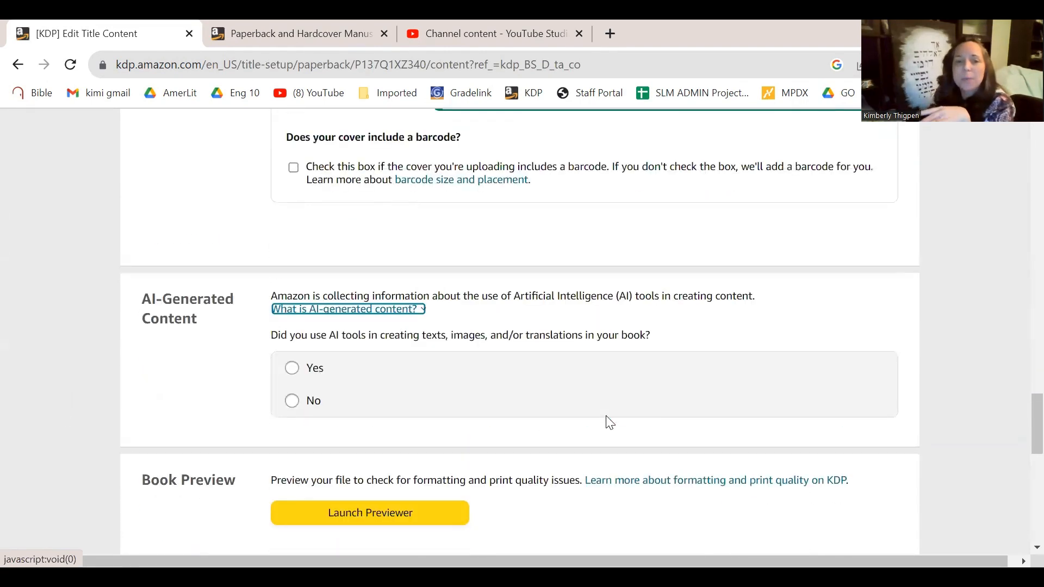
{"action": "scroll", "coordinate": [610, 423], "scroll_direction": "up", "scroll_amount": 5}
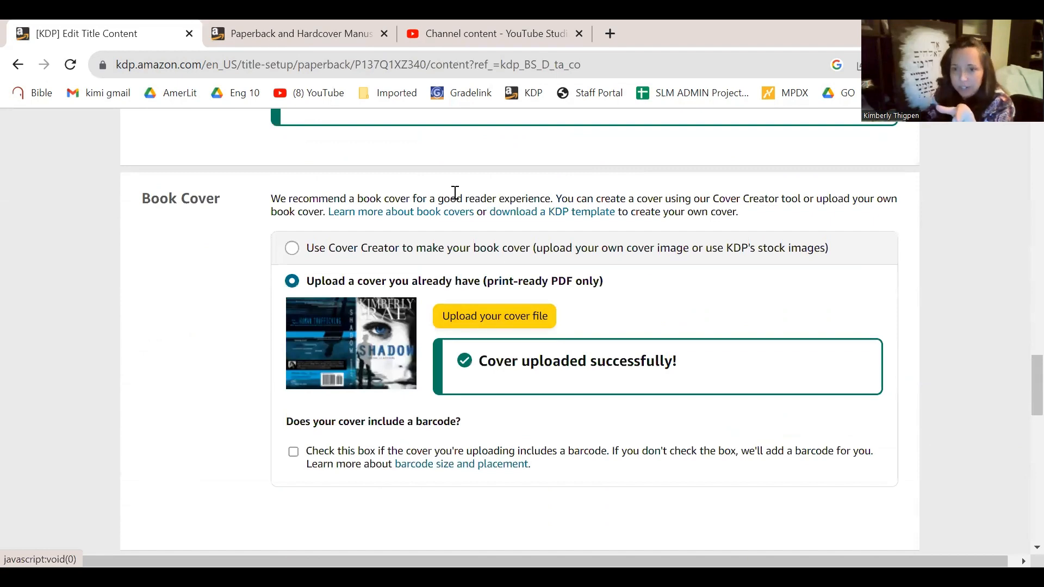
{"action": "scroll", "coordinate": [303, 259], "scroll_direction": "down", "scroll_amount": 3}
{"action": "scroll", "coordinate": [249, 261], "scroll_direction": "down", "scroll_amount": 2}
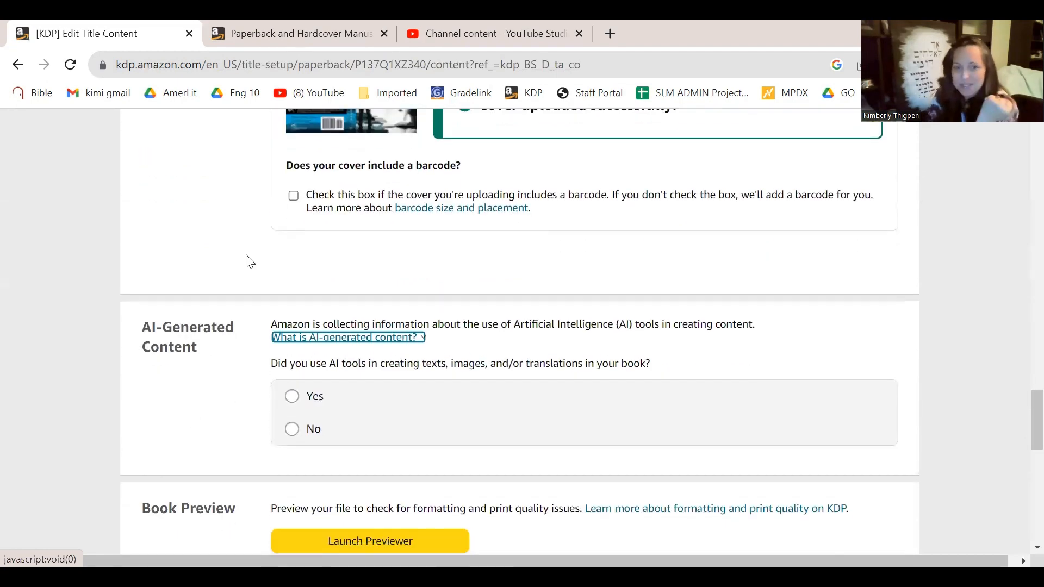
{"action": "scroll", "coordinate": [249, 261], "scroll_direction": "down", "scroll_amount": 3}
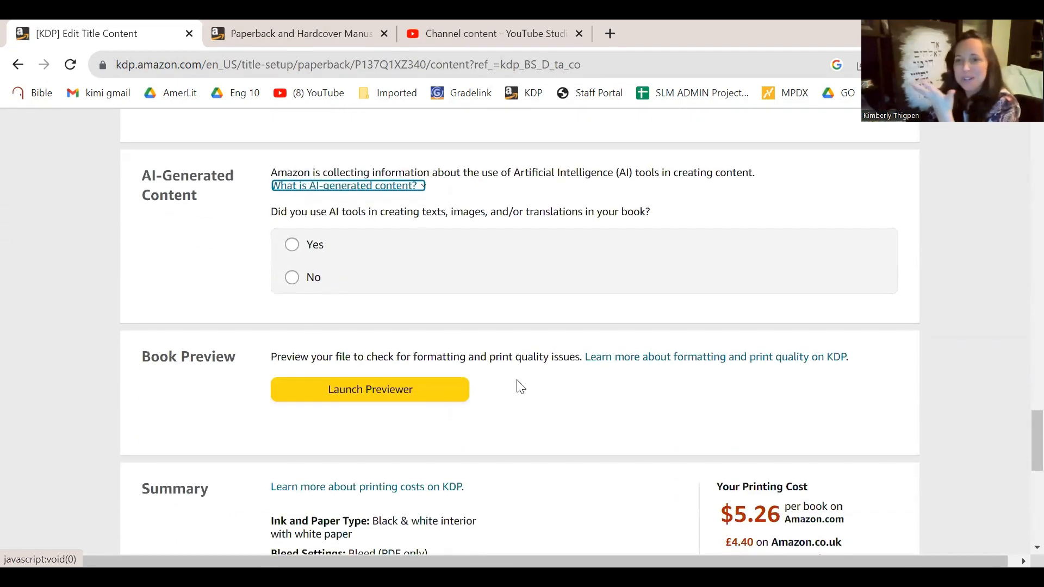
Launch the Print Previewer for The Shadow despite the window-size warning and read through the Quality Check notes
{"action": "left_click", "coordinate": [402, 384]}
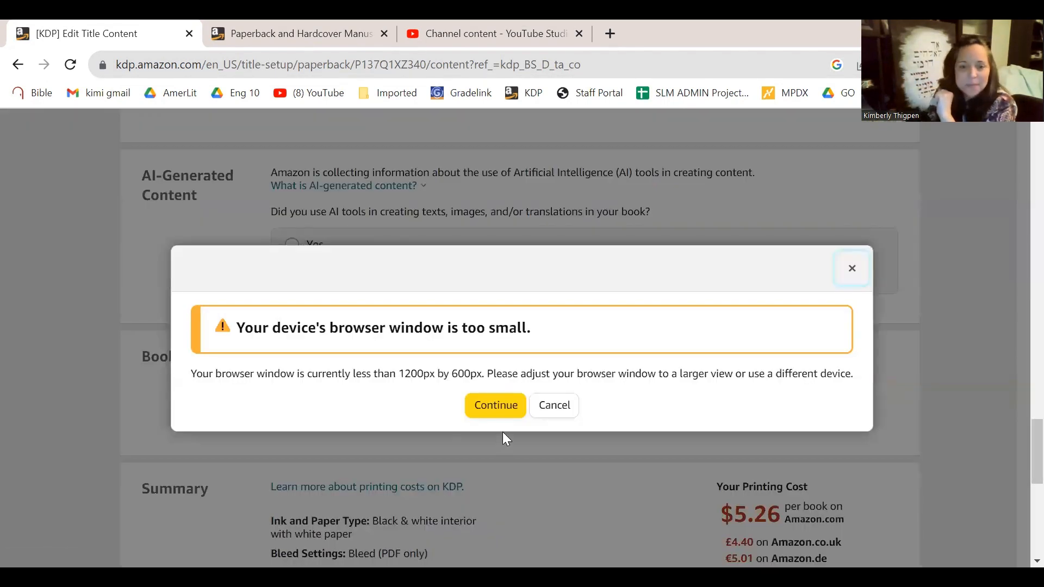
{"action": "left_click", "coordinate": [497, 419]}
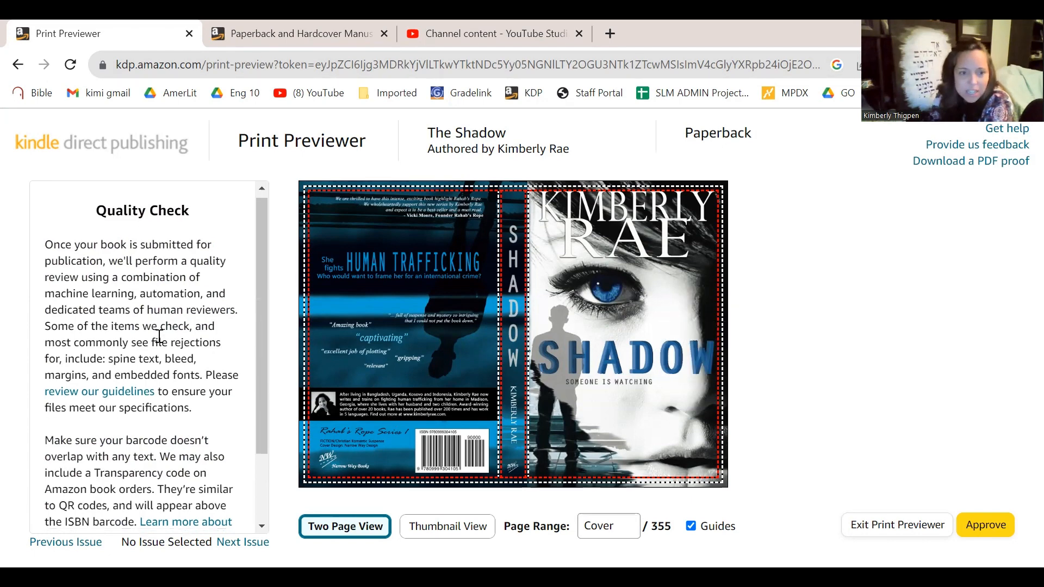
{"action": "scroll", "coordinate": [158, 337], "scroll_direction": "down", "scroll_amount": 2}
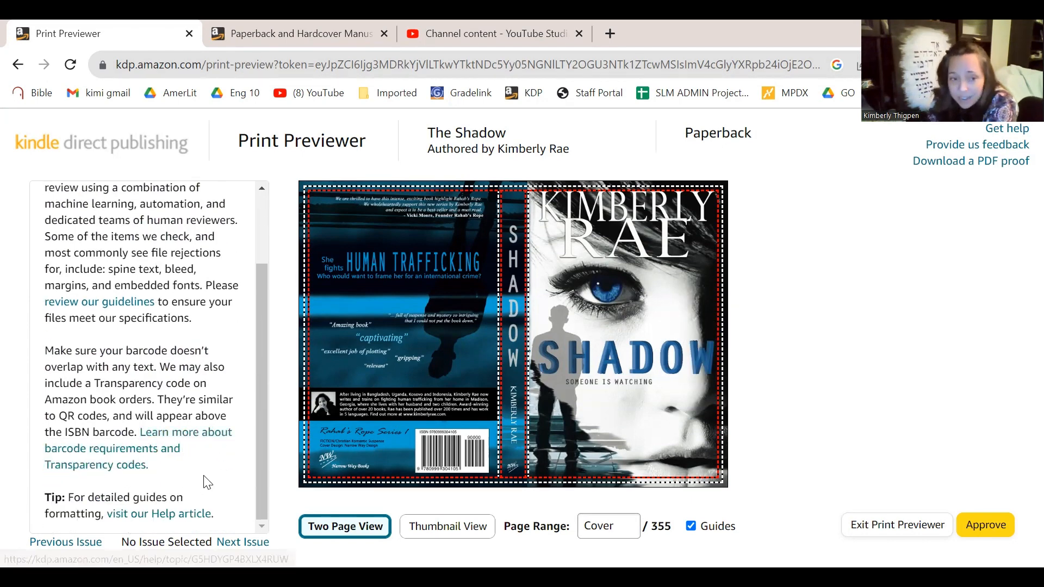
{"action": "scroll", "coordinate": [209, 484], "scroll_direction": "up", "scroll_amount": 2}
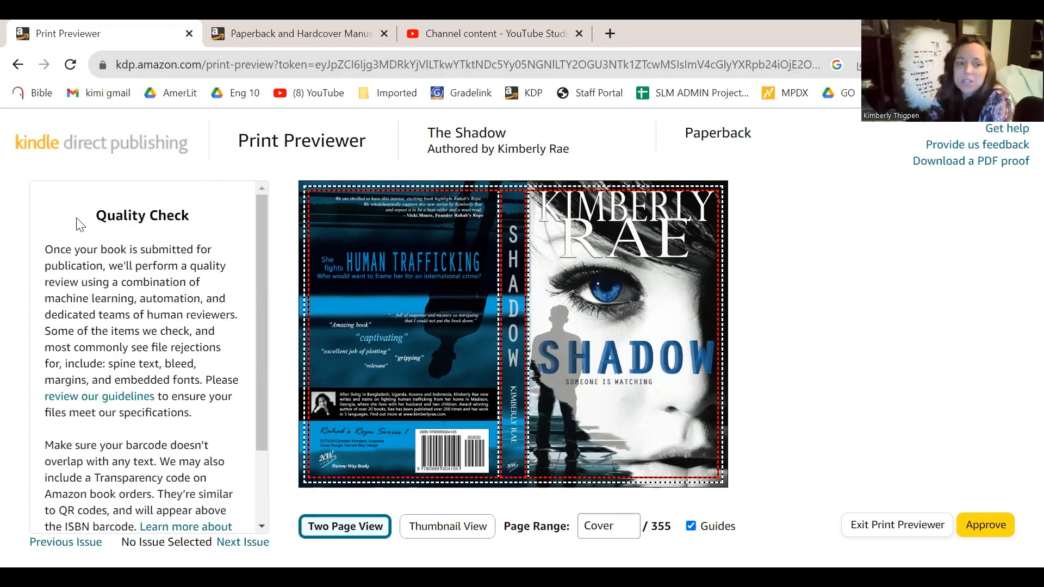
{"action": "scroll", "coordinate": [121, 441], "scroll_direction": "down", "scroll_amount": 2}
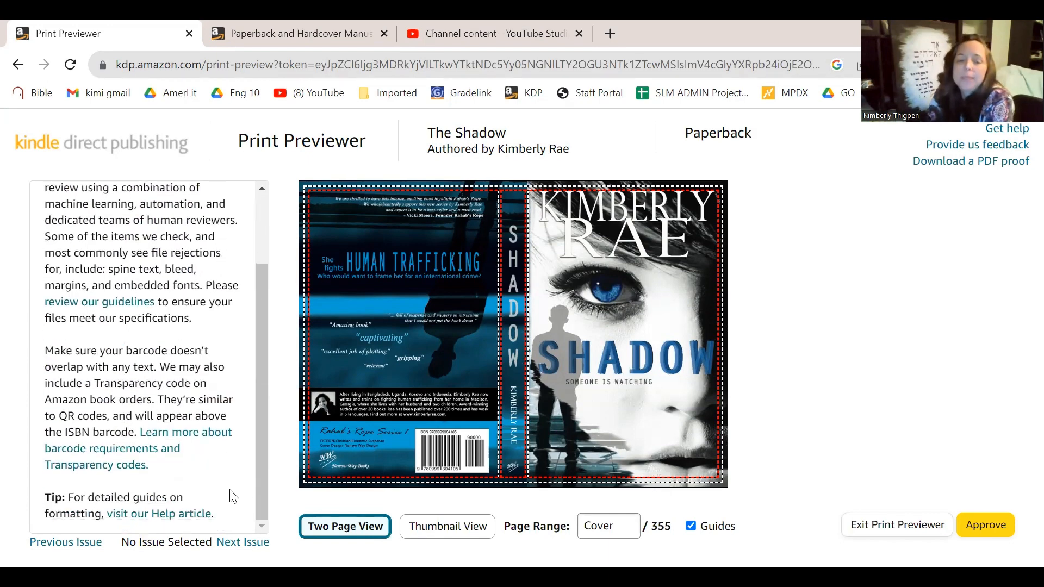
{"action": "scroll", "coordinate": [233, 495], "scroll_direction": "up", "scroll_amount": 2}
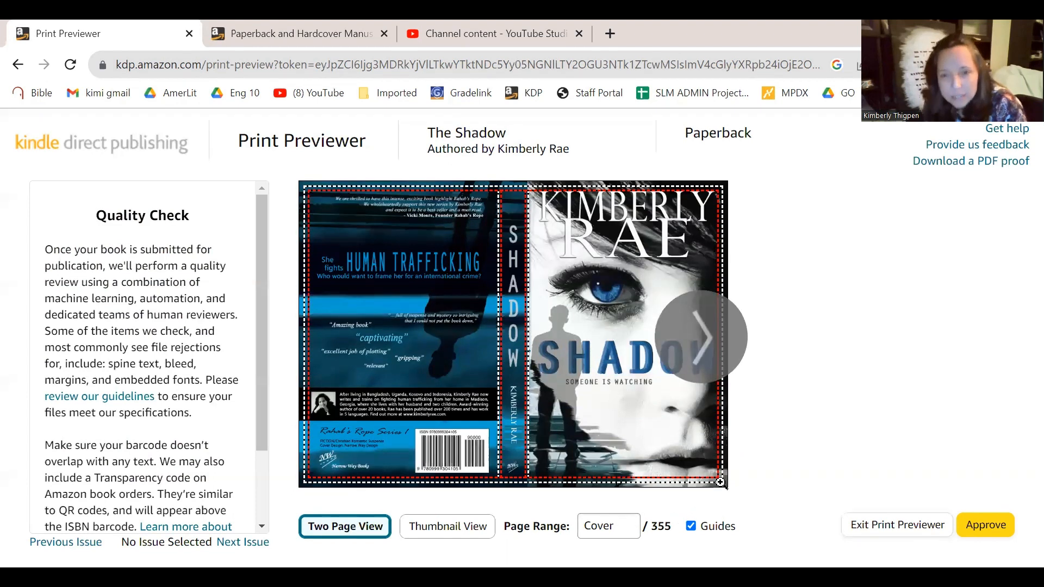
Page through The Shadow's print preview from the full cover past the front matter to the spread on pages 14-15
{"action": "mouse_move", "coordinate": [720, 482]}
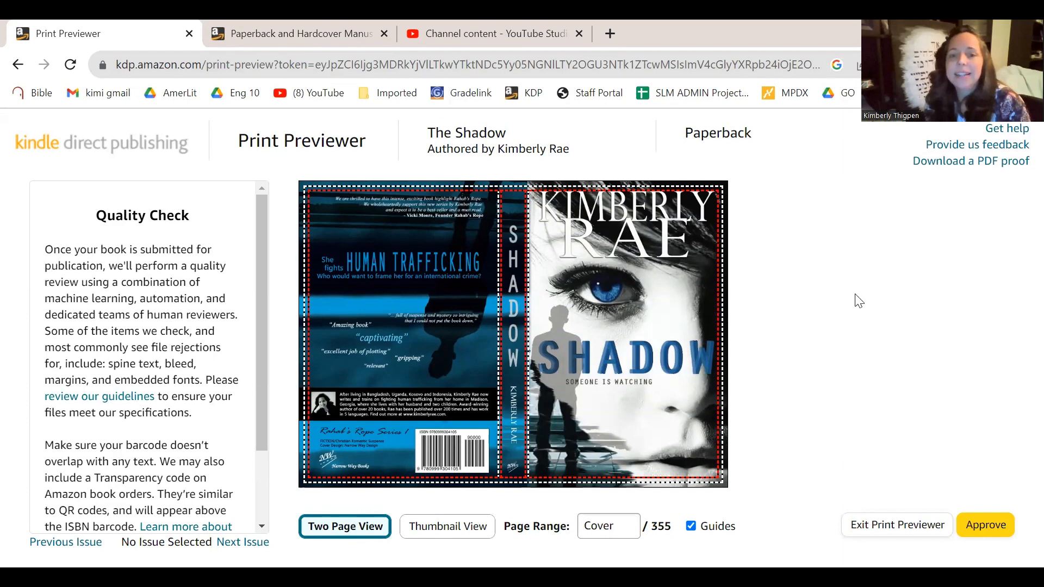
{"action": "left_click", "coordinate": [702, 332]}
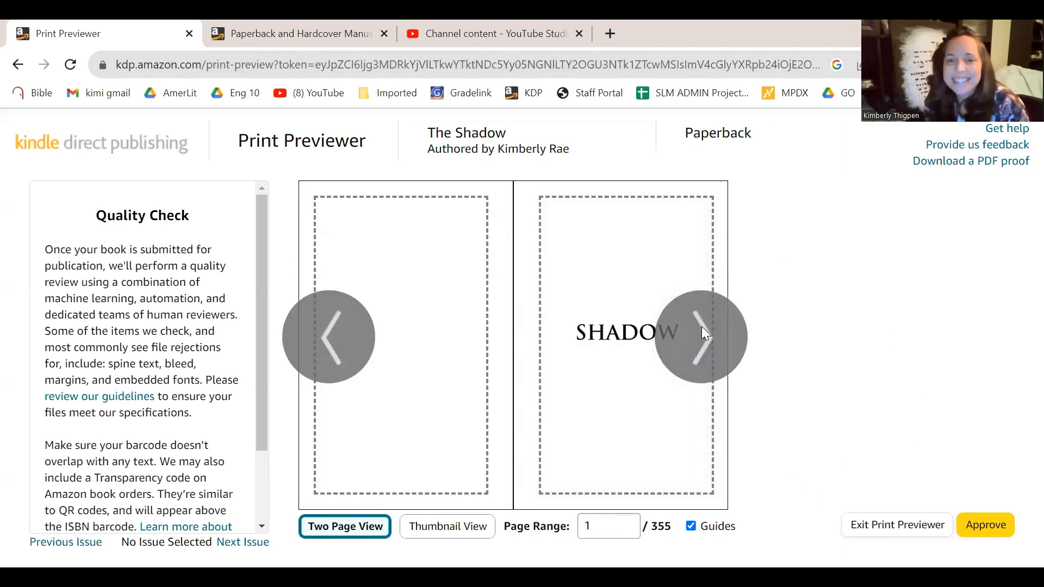
{"action": "left_click", "coordinate": [701, 329]}
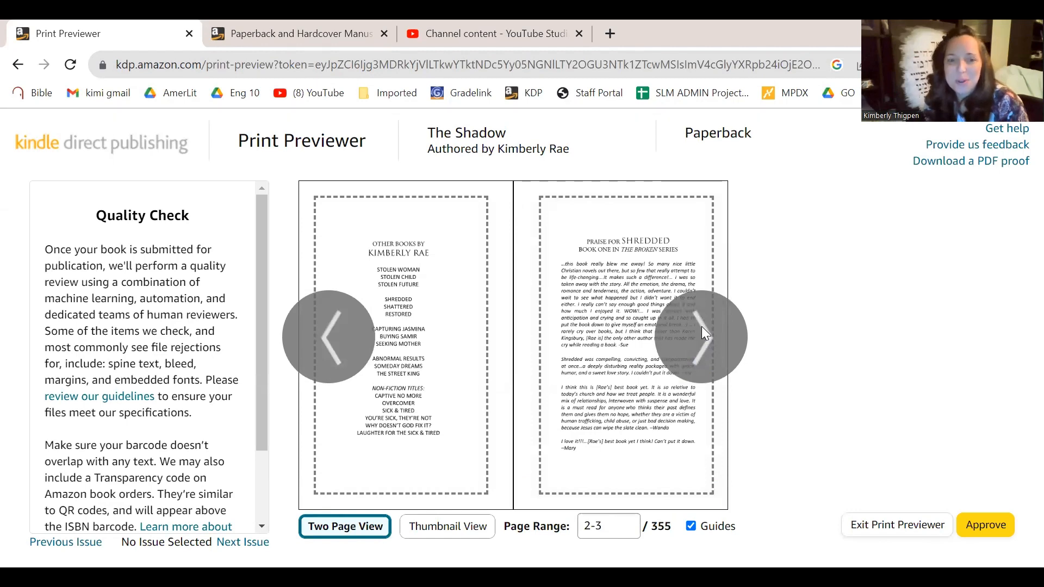
{"action": "left_click", "coordinate": [703, 332]}
{"action": "left_click", "coordinate": [701, 330]}
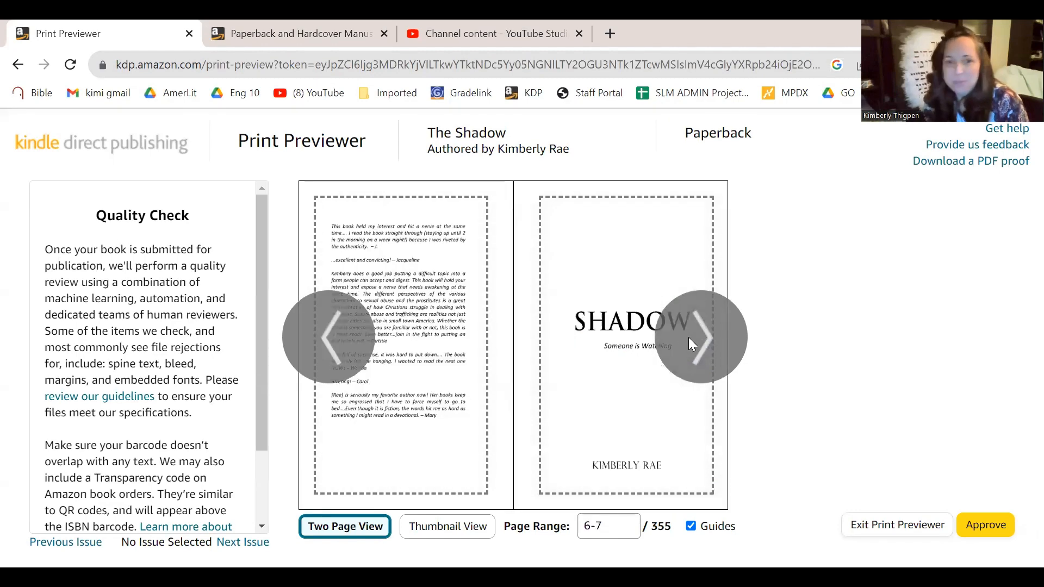
{"action": "left_click", "coordinate": [690, 338]}
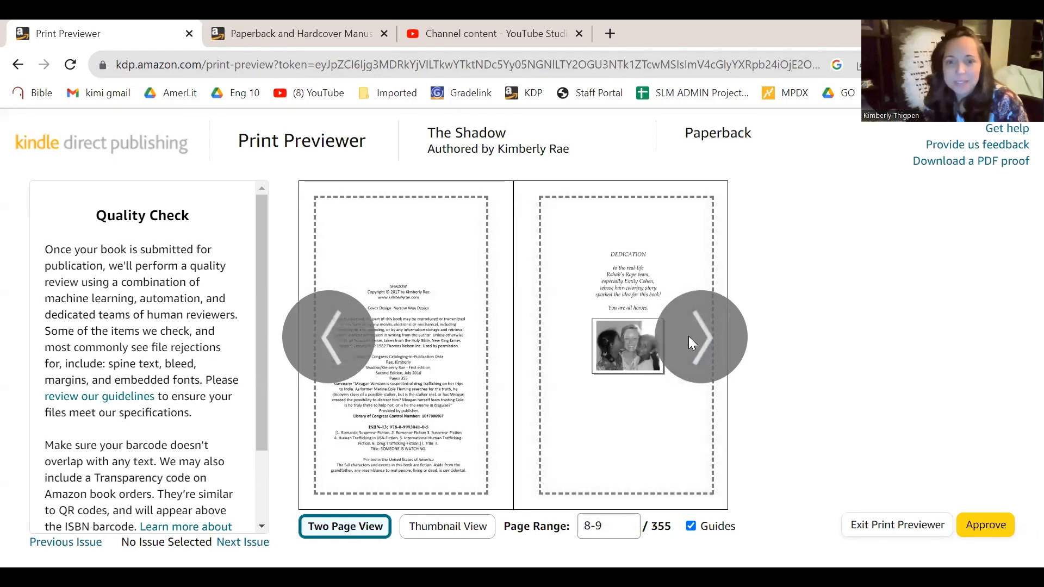
{"action": "left_click", "coordinate": [689, 340]}
{"action": "left_click", "coordinate": [689, 337]}
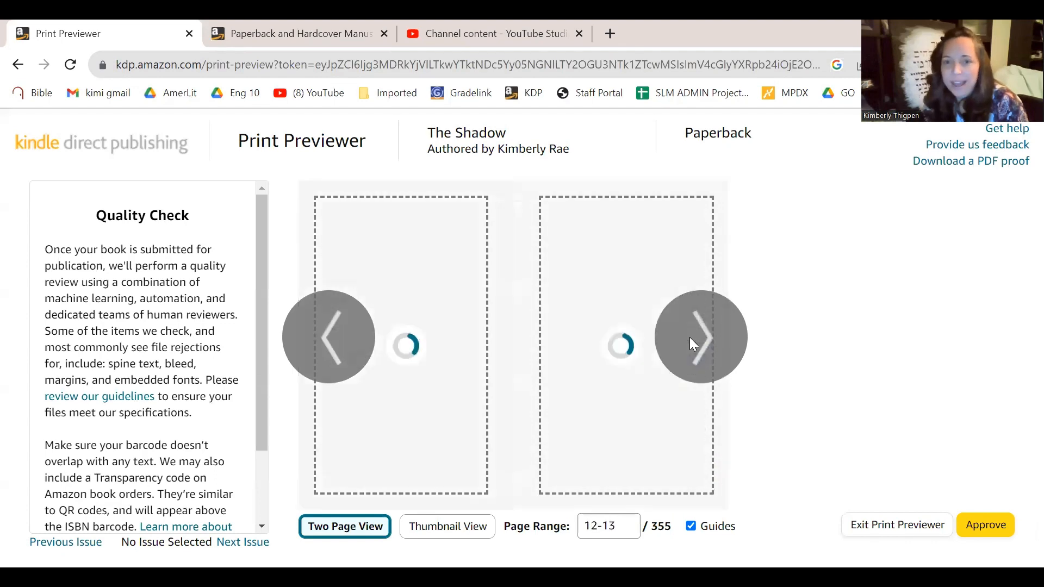
{"action": "left_click", "coordinate": [689, 337]}
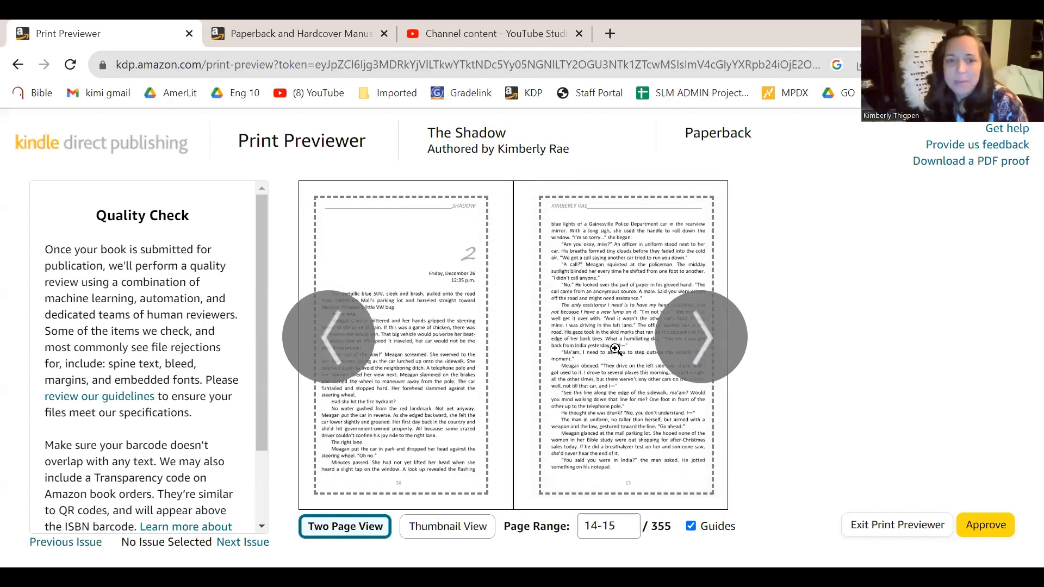
Inspect the chapter 2 opening on page 14 up close, return to the full spread and leaf on to pages 30-31
{"action": "left_click", "coordinate": [456, 262]}
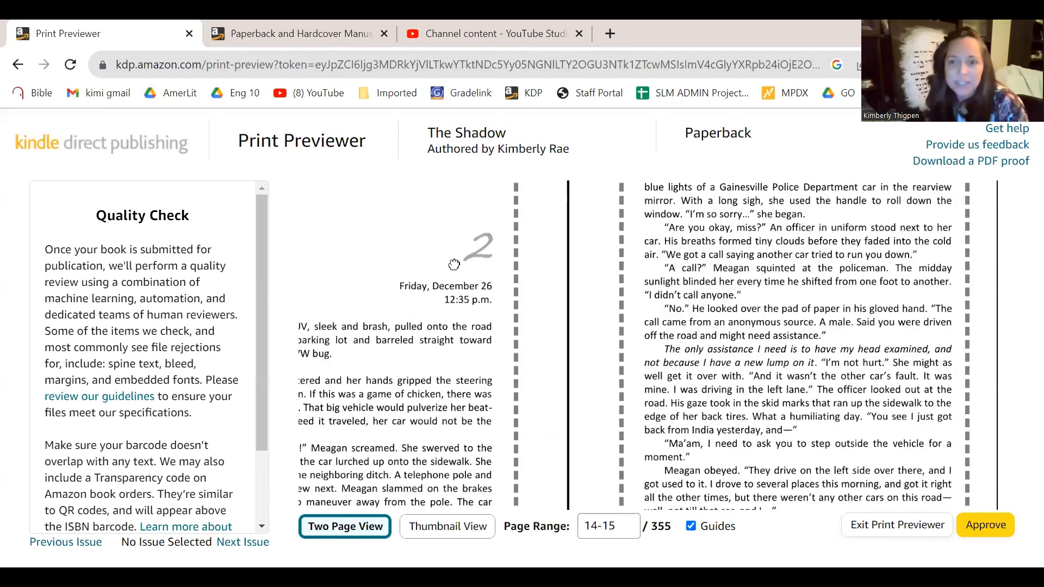
{"action": "left_click", "coordinate": [460, 367]}
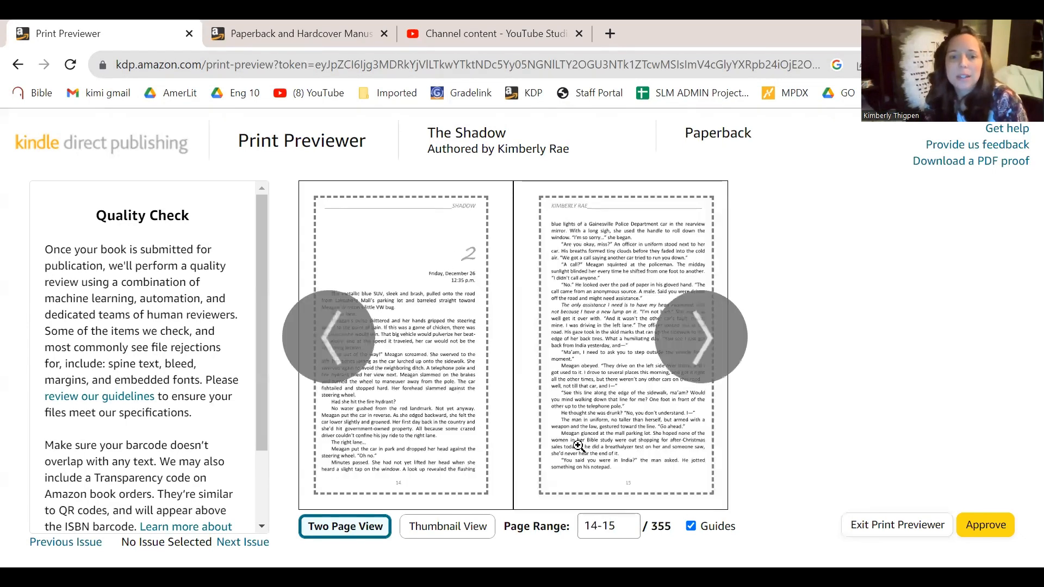
{"action": "left_click", "coordinate": [703, 333]}
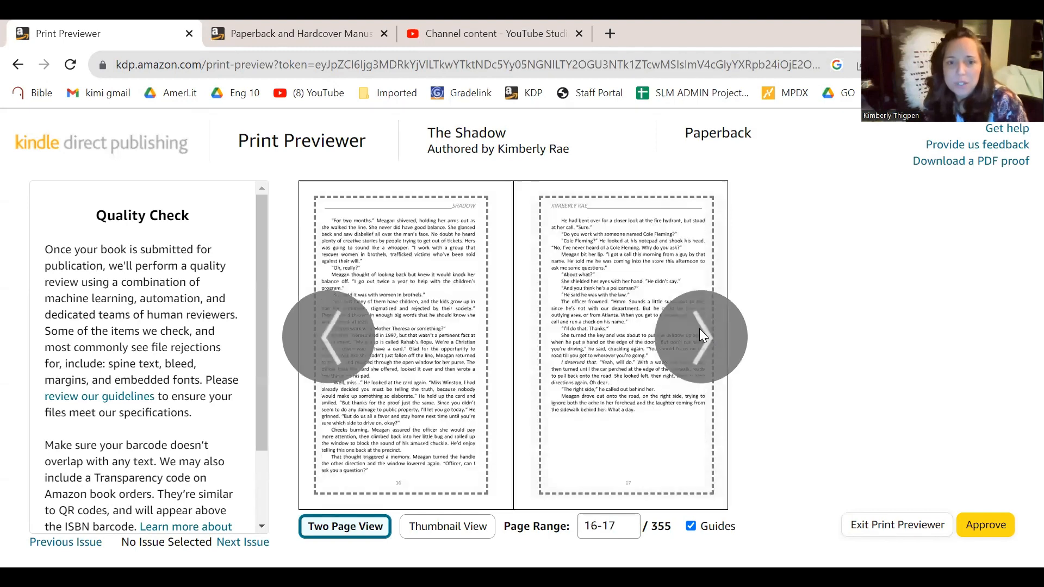
{"action": "left_click", "coordinate": [699, 328]}
{"action": "left_click", "coordinate": [699, 329]}
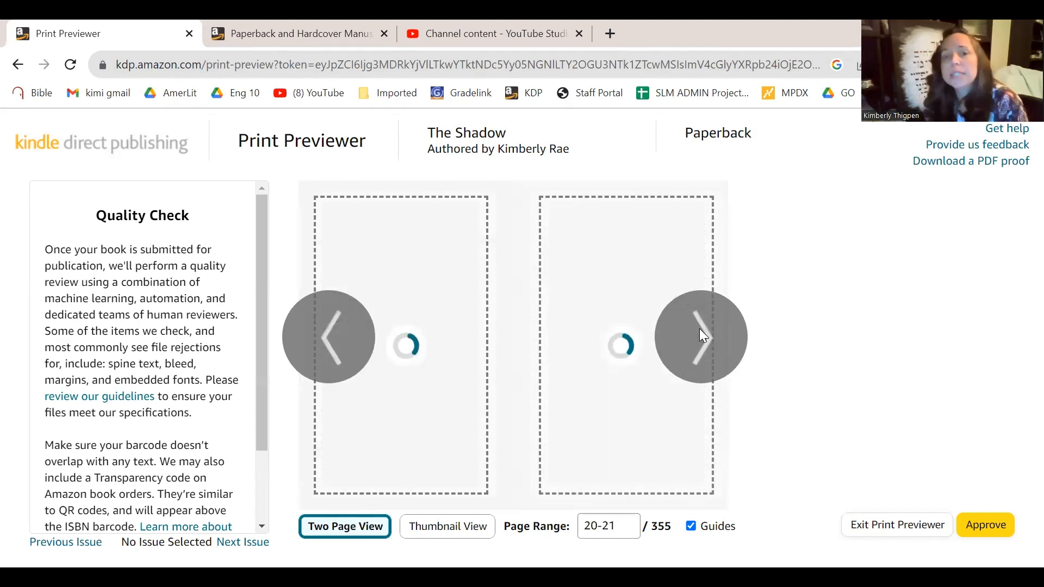
{"action": "left_click", "coordinate": [701, 329]}
{"action": "left_click", "coordinate": [702, 329]}
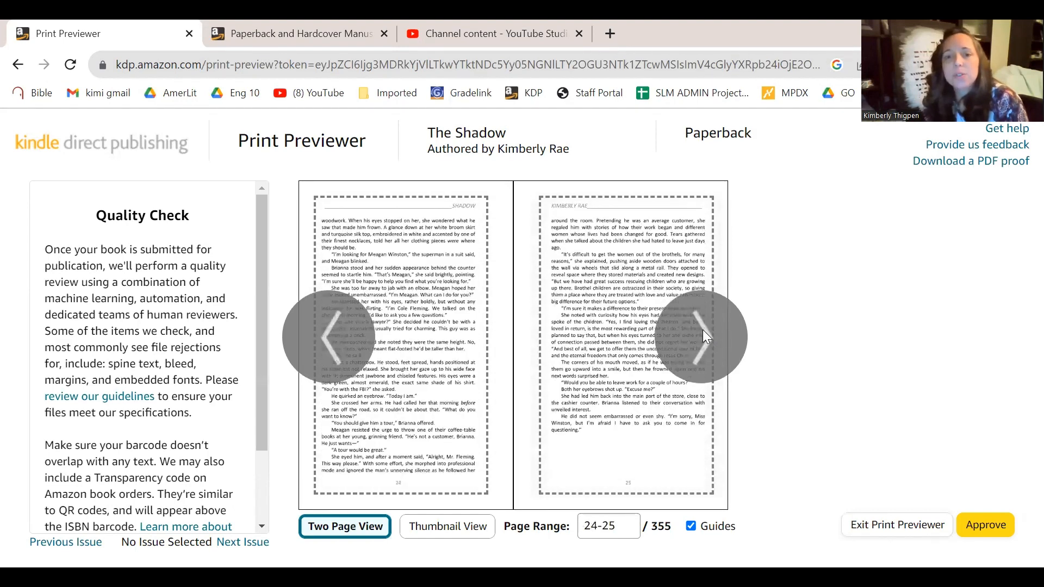
{"action": "left_click", "coordinate": [702, 330]}
{"action": "left_click", "coordinate": [703, 329]}
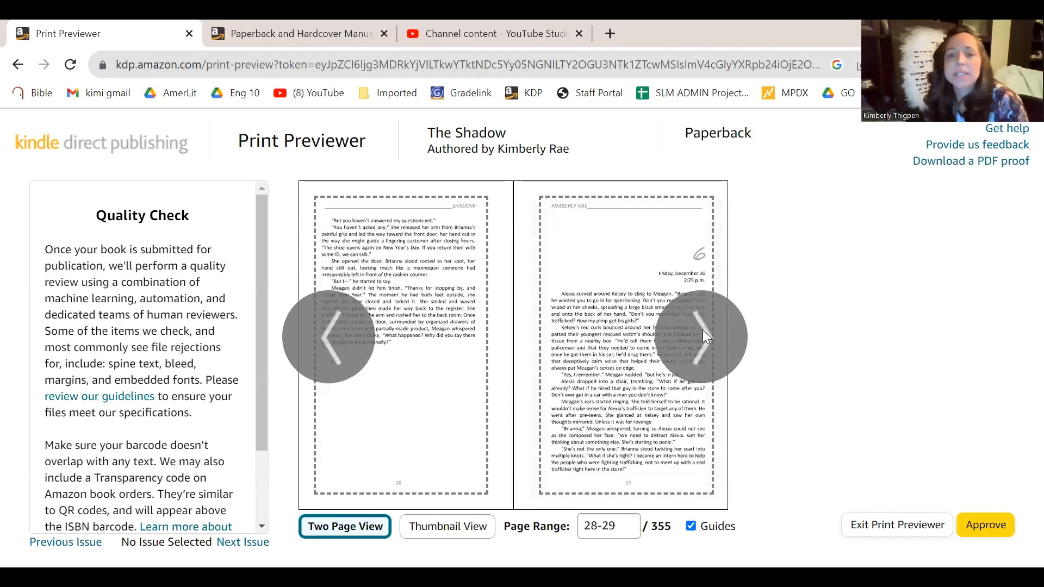
{"action": "left_click", "coordinate": [704, 330]}
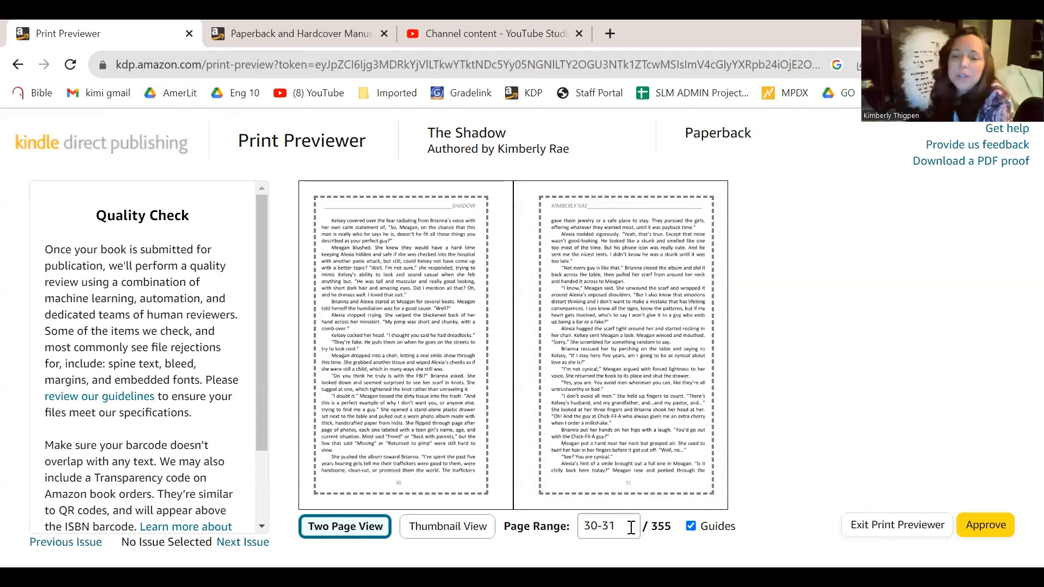
Jump the preview to page 325 and leaf forward to the full-bleed photo spread on pages 342-343
{"action": "left_click_drag", "start_coordinate": [619, 525], "coordinate": [580, 528]}
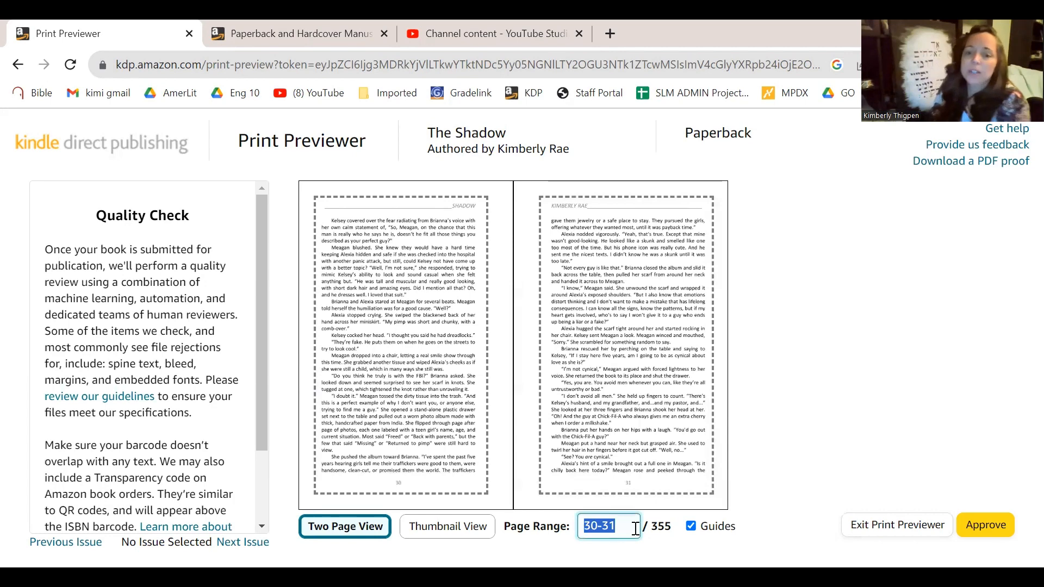
{"action": "type", "text": "325"}
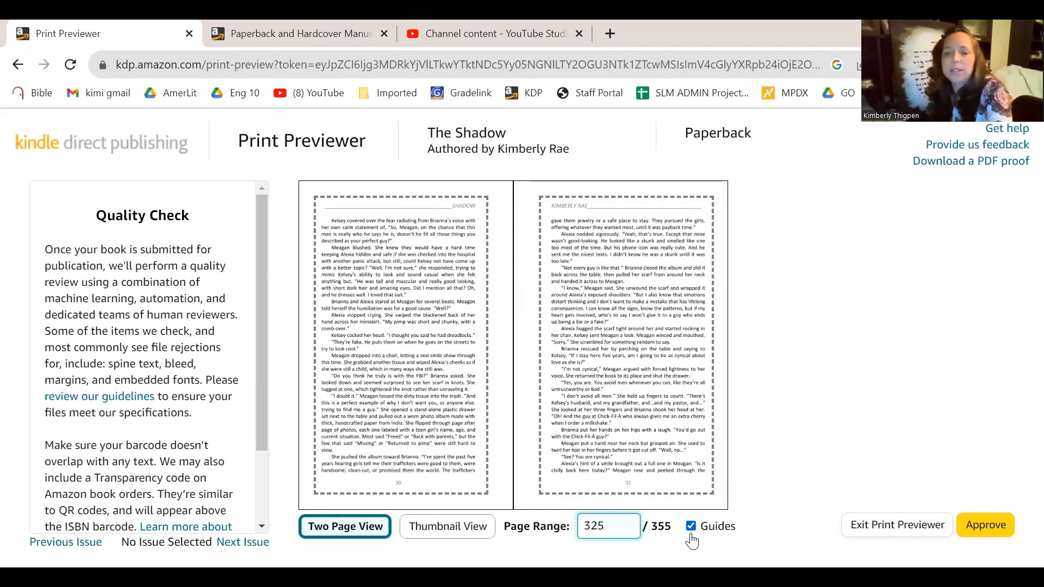
{"action": "key", "text": "Return"}
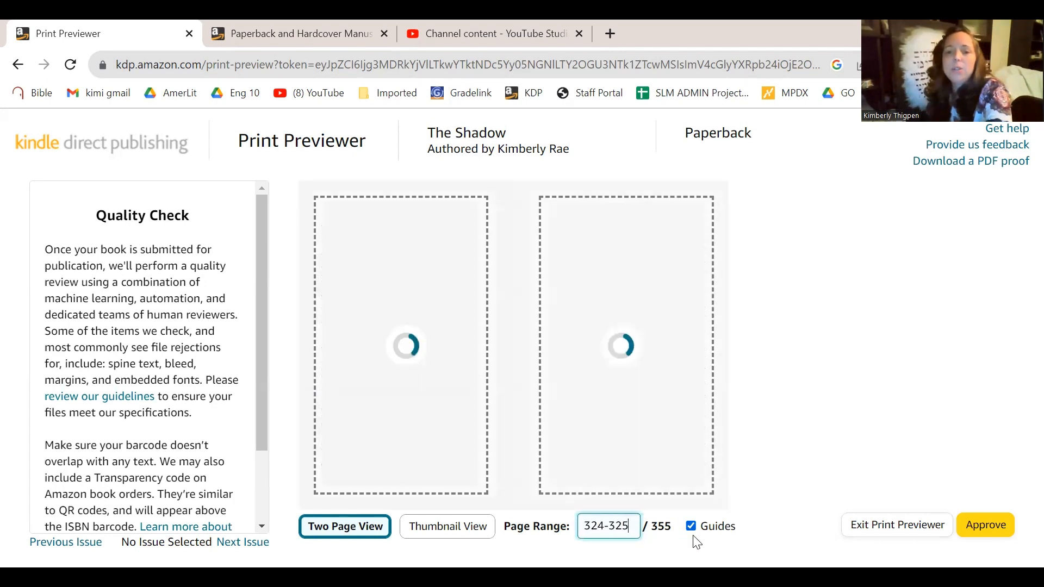
{"action": "left_click", "coordinate": [721, 335]}
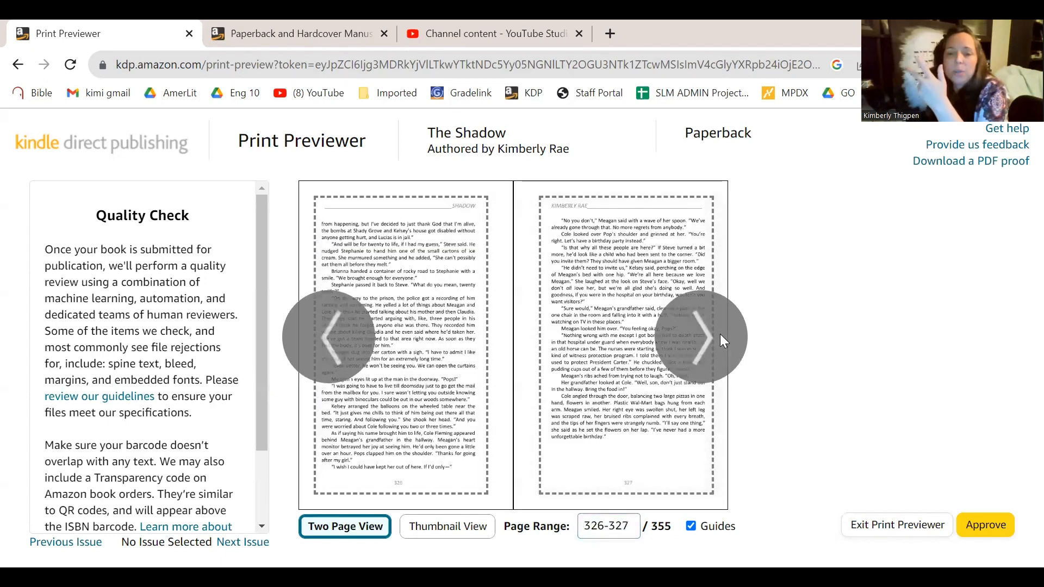
{"action": "left_click", "coordinate": [721, 334]}
{"action": "left_click", "coordinate": [720, 335]}
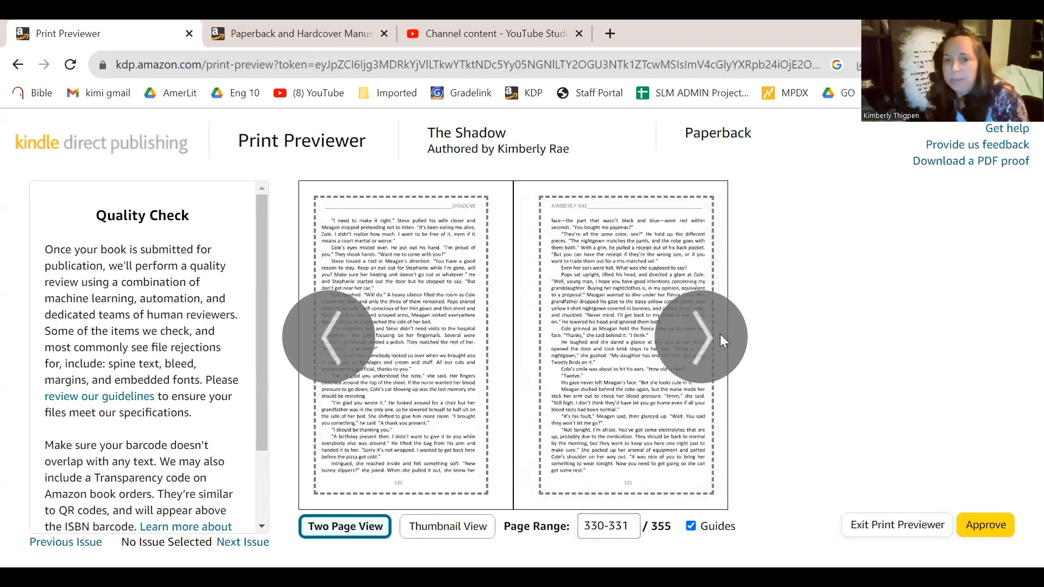
{"action": "left_click", "coordinate": [720, 334]}
{"action": "left_click", "coordinate": [720, 335]}
{"action": "left_click", "coordinate": [720, 335]}
{"action": "left_click", "coordinate": [721, 335]}
{"action": "left_click", "coordinate": [720, 334]}
{"action": "left_click", "coordinate": [721, 335]}
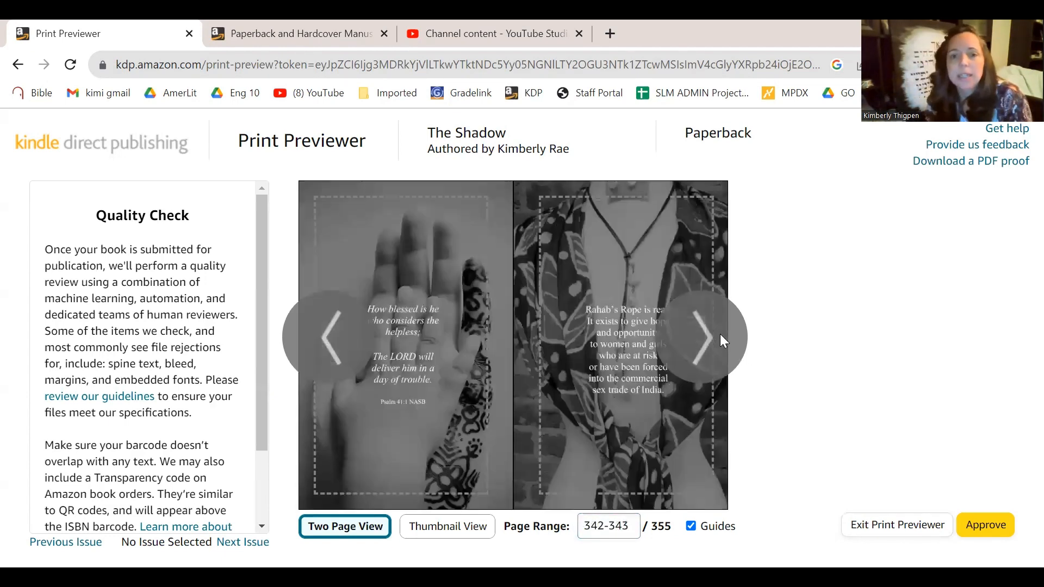
Examine the remaining back-matter spreads, from the Rahab's Rope photo pages through the About the Author page at 354-355
{"action": "left_click", "coordinate": [720, 335]}
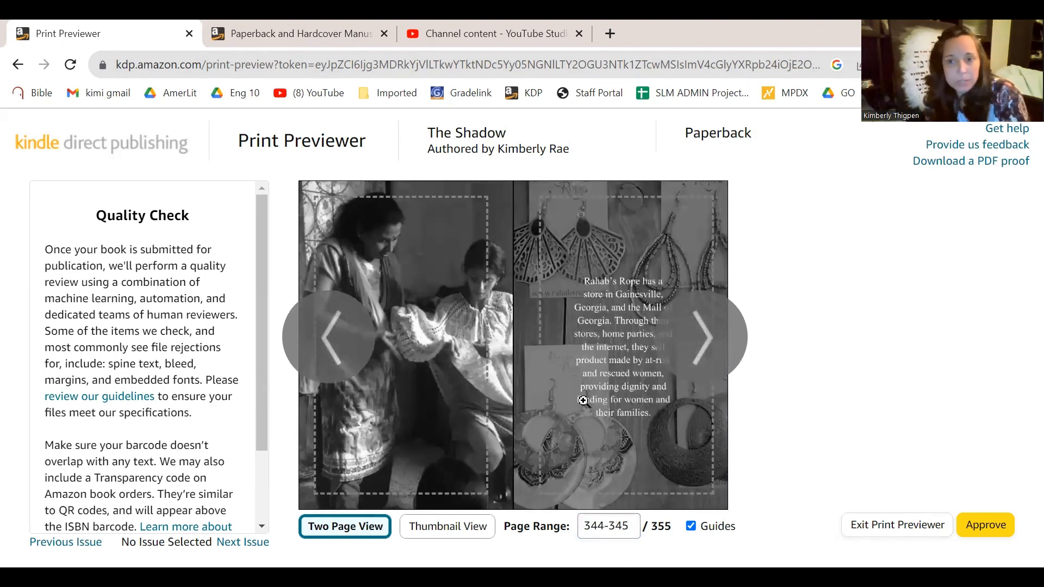
{"action": "left_click", "coordinate": [715, 320]}
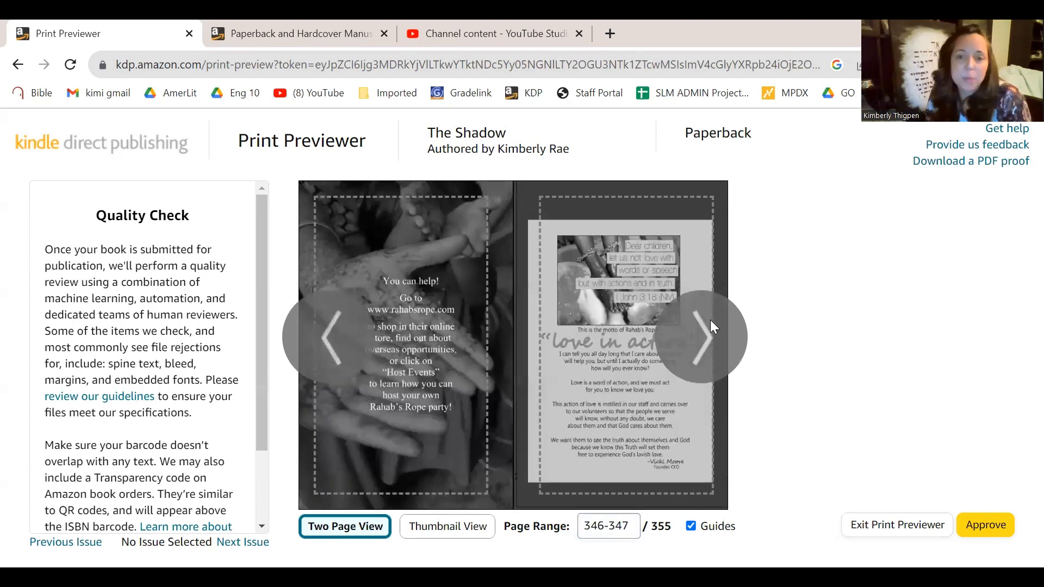
{"action": "left_click", "coordinate": [710, 320]}
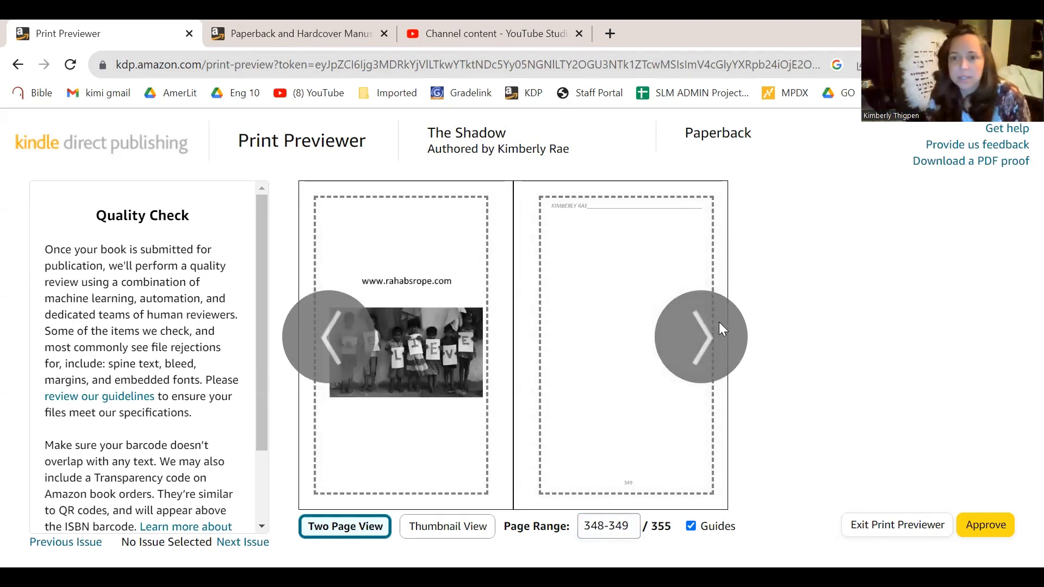
{"action": "left_click", "coordinate": [719, 321]}
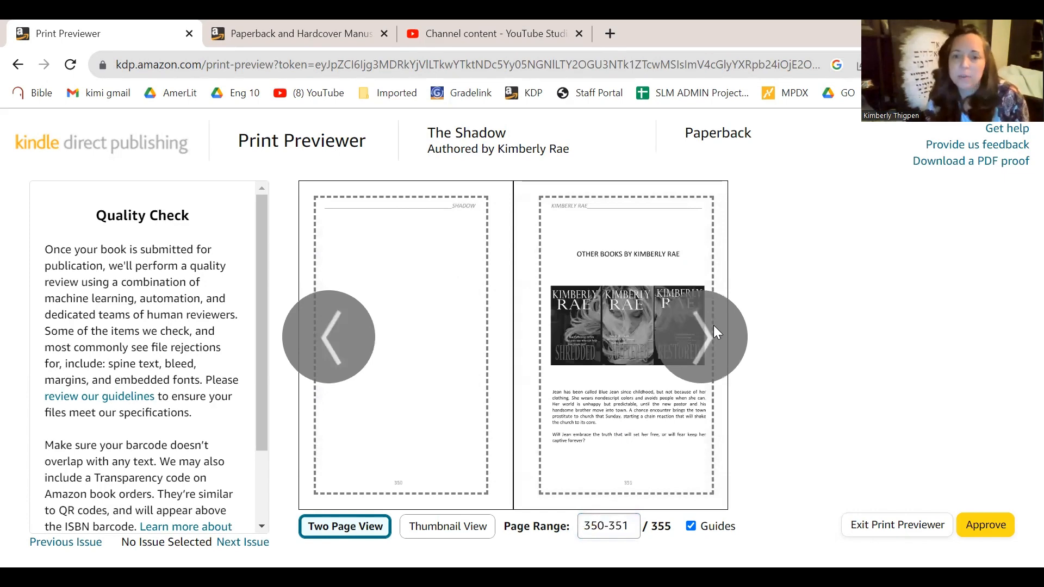
{"action": "left_click", "coordinate": [713, 330]}
{"action": "left_click", "coordinate": [713, 329]}
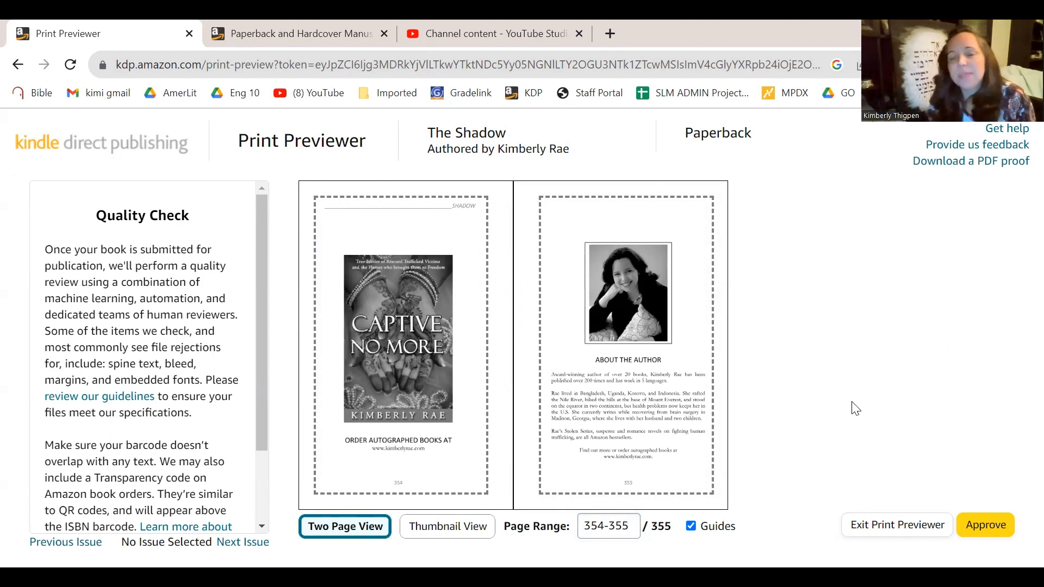
Approve the print preview, then save the paperback content and continue to Rights & Pricing
{"action": "left_click", "coordinate": [1004, 526]}
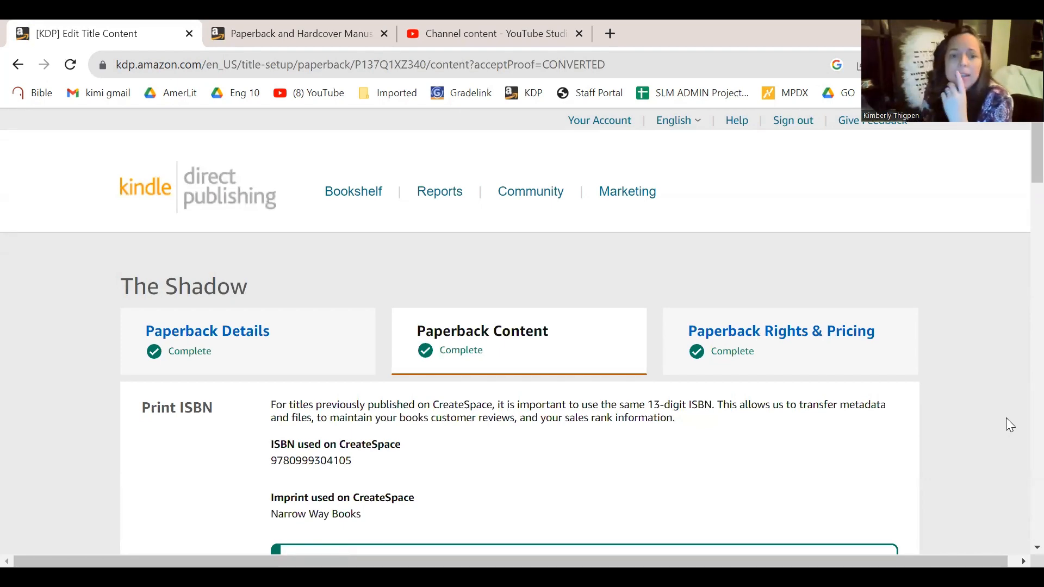
{"action": "scroll", "coordinate": [1005, 418], "scroll_direction": "down", "scroll_amount": 3}
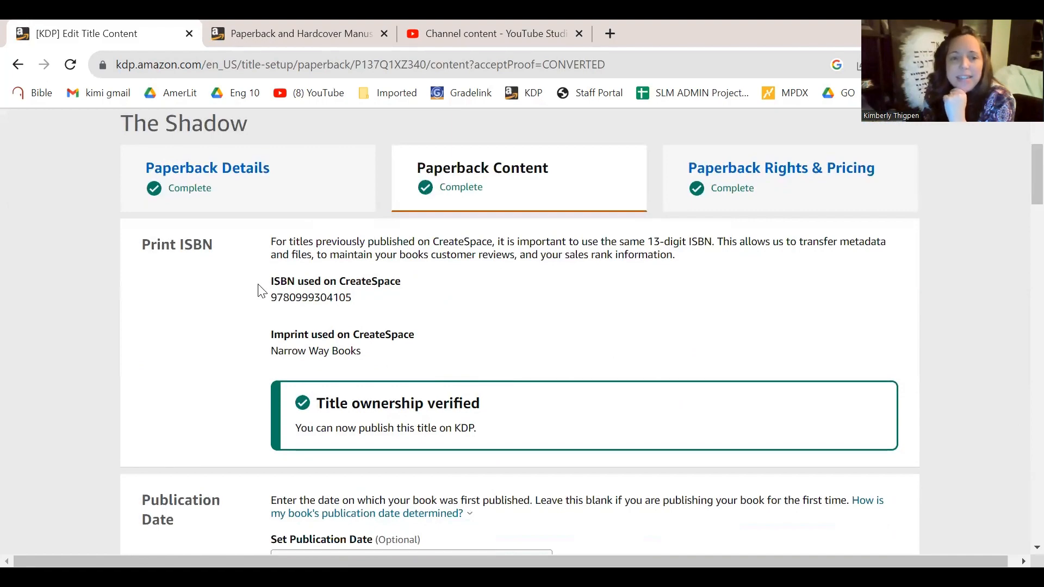
{"action": "scroll", "coordinate": [301, 364], "scroll_direction": "down", "scroll_amount": 4}
{"action": "scroll", "coordinate": [297, 355], "scroll_direction": "down", "scroll_amount": 12}
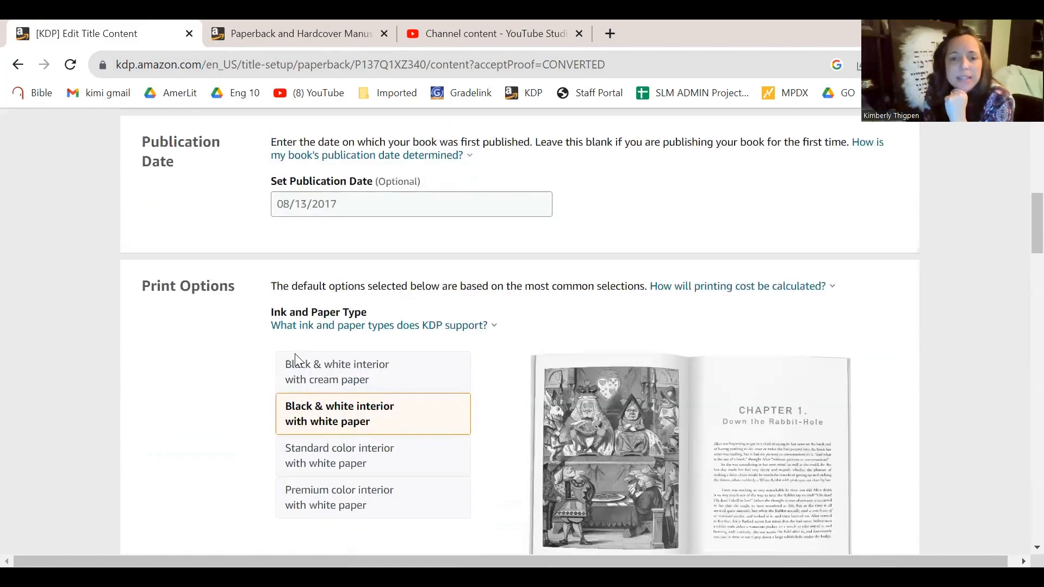
{"action": "scroll", "coordinate": [264, 369], "scroll_direction": "down", "scroll_amount": 11}
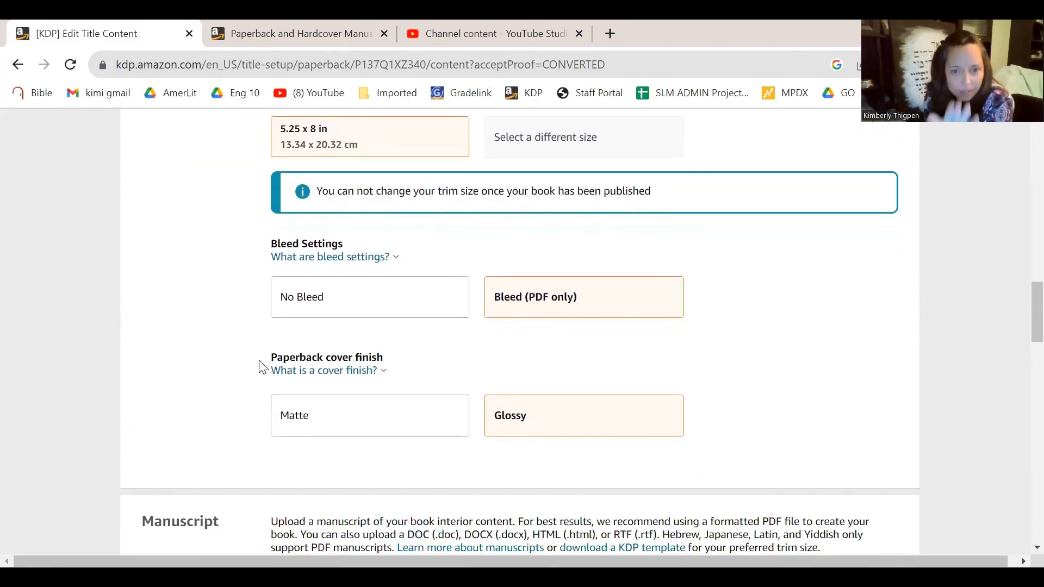
{"action": "scroll", "coordinate": [259, 367], "scroll_direction": "down", "scroll_amount": 9}
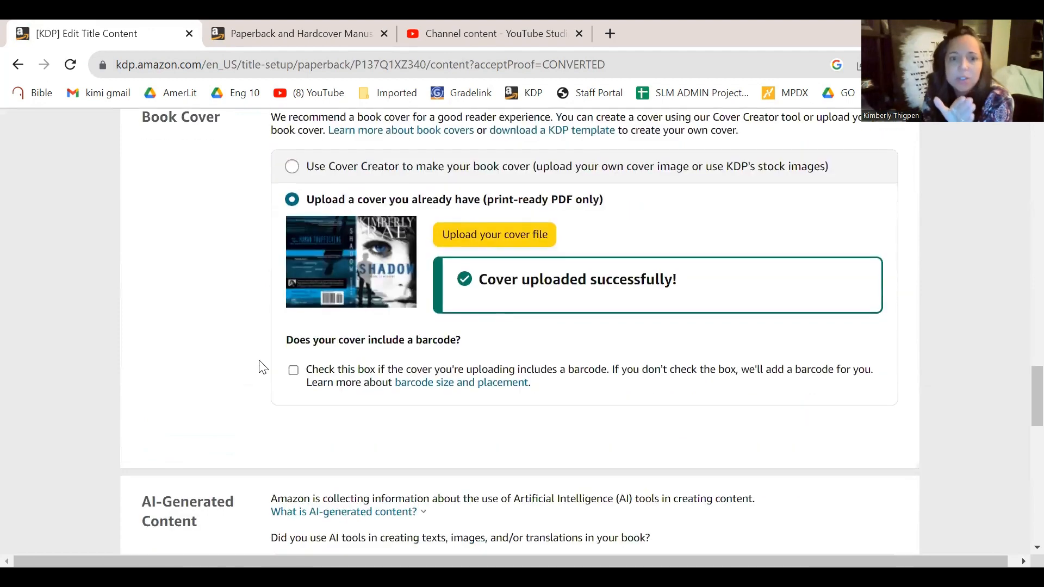
{"action": "scroll", "coordinate": [252, 365], "scroll_direction": "down", "scroll_amount": 3}
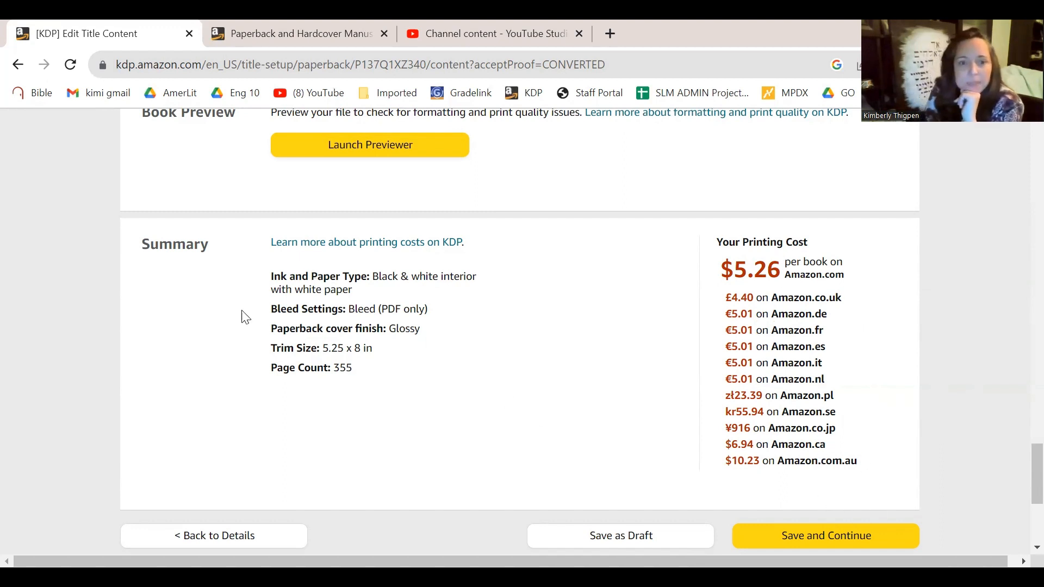
{"action": "left_click", "coordinate": [871, 540]}
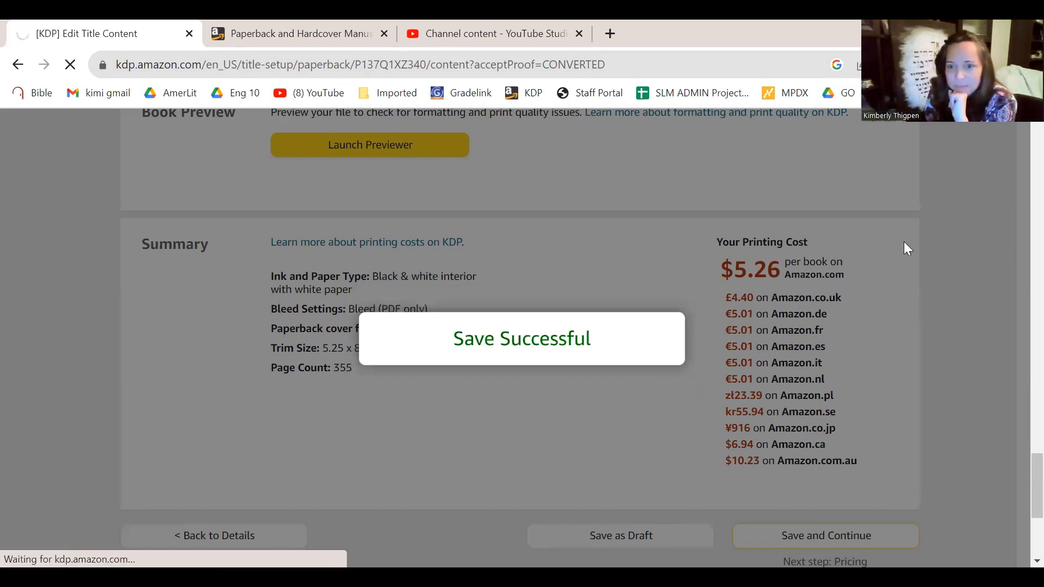
Examine the Rights & Pricing page, covering territories, primary marketplace, and the list prices, printing costs and royalties of each marketplace
{"action": "scroll", "coordinate": [990, 408], "scroll_direction": "down", "scroll_amount": 2}
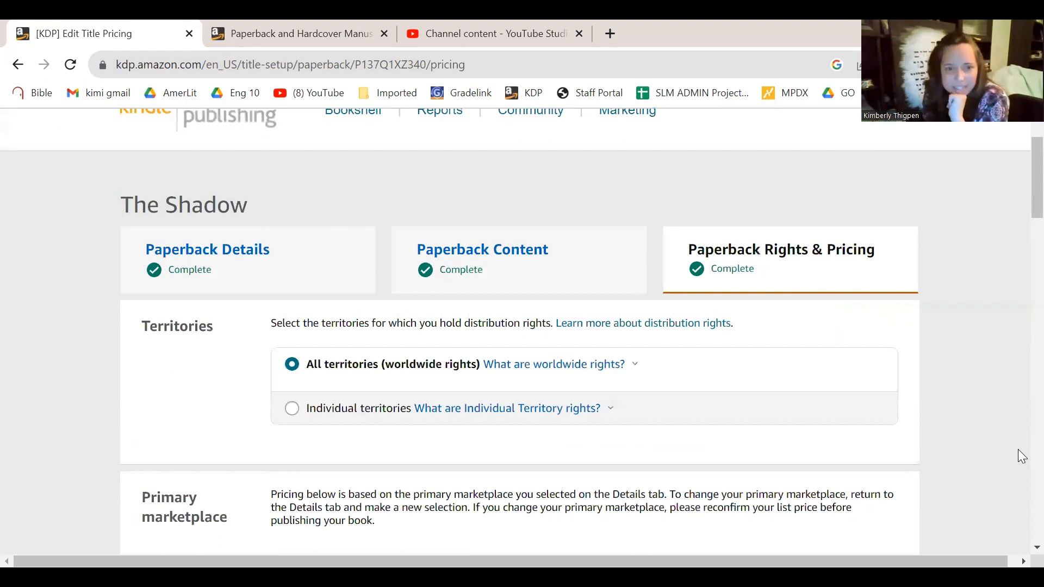
{"action": "scroll", "coordinate": [1018, 449], "scroll_direction": "down", "scroll_amount": 2}
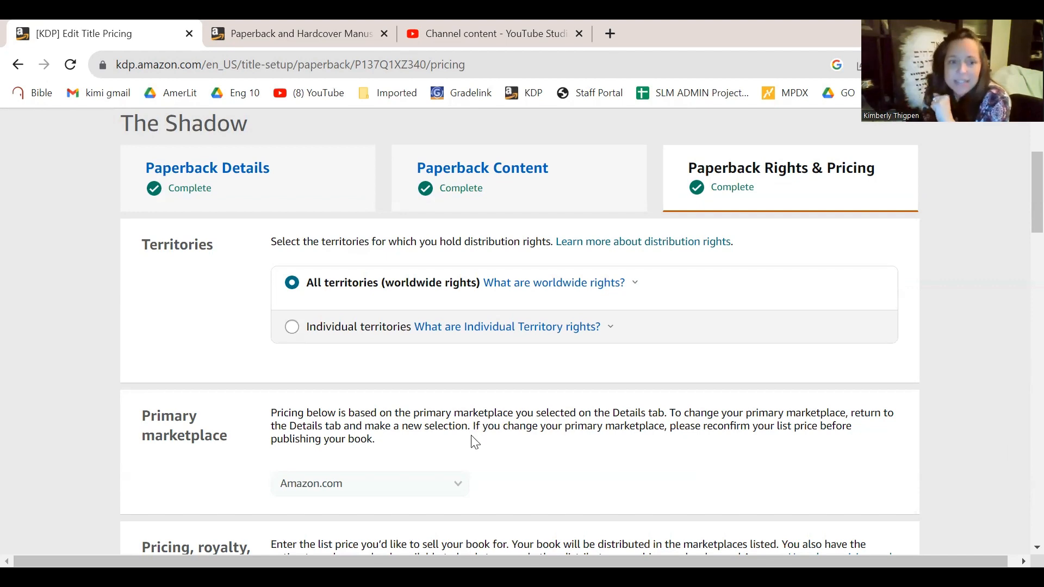
{"action": "scroll", "coordinate": [472, 440], "scroll_direction": "down", "scroll_amount": 15}
{"action": "scroll", "coordinate": [471, 436], "scroll_direction": "up", "scroll_amount": 20}
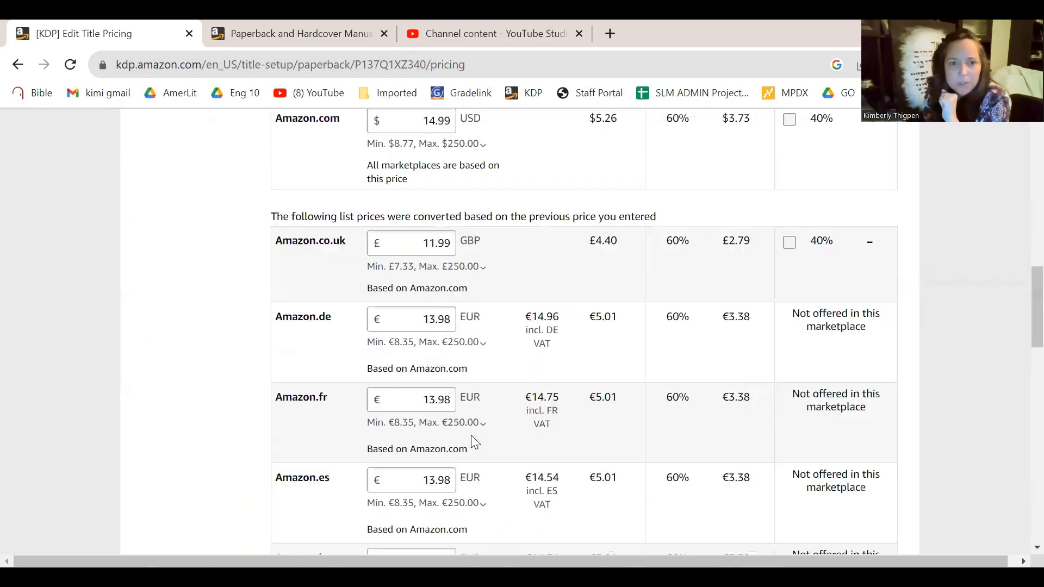
{"action": "scroll", "coordinate": [471, 436], "scroll_direction": "down", "scroll_amount": 3}
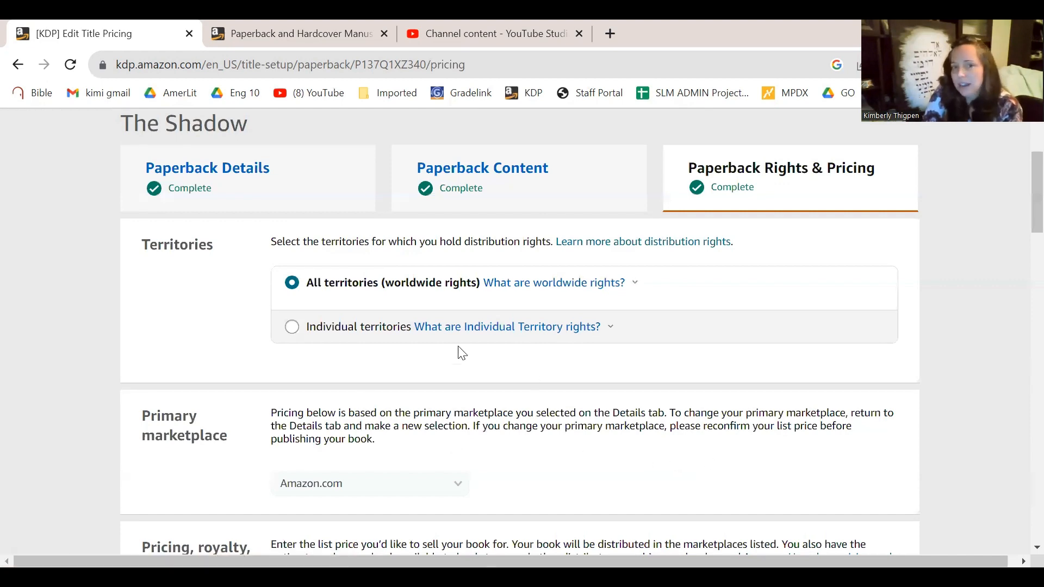
{"action": "scroll", "coordinate": [950, 433], "scroll_direction": "down", "scroll_amount": 2}
{"action": "scroll", "coordinate": [950, 432], "scroll_direction": "down", "scroll_amount": 1}
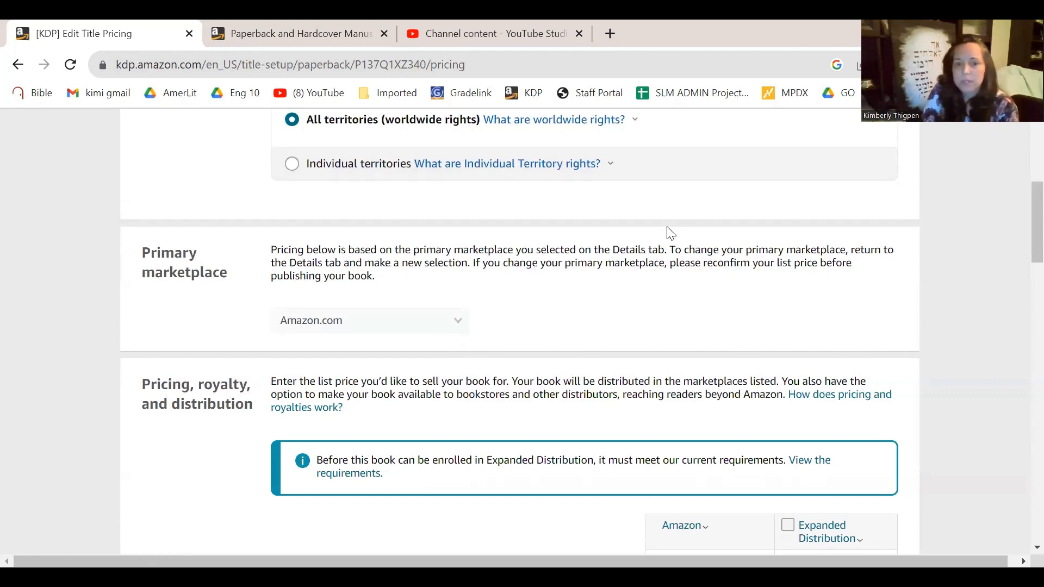
{"action": "scroll", "coordinate": [955, 390], "scroll_direction": "down", "scroll_amount": 3}
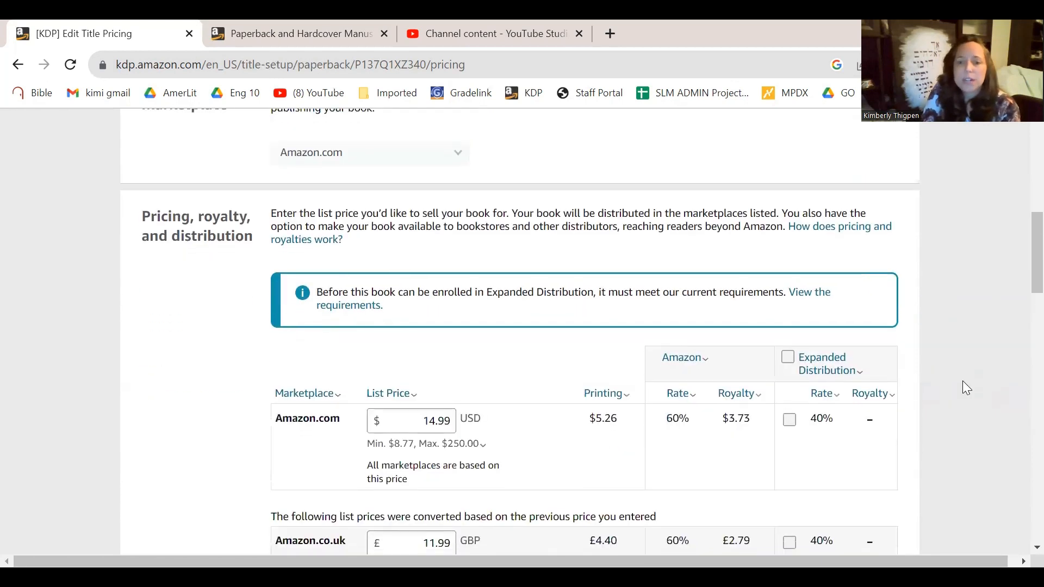
{"action": "scroll", "coordinate": [962, 382], "scroll_direction": "down", "scroll_amount": 3}
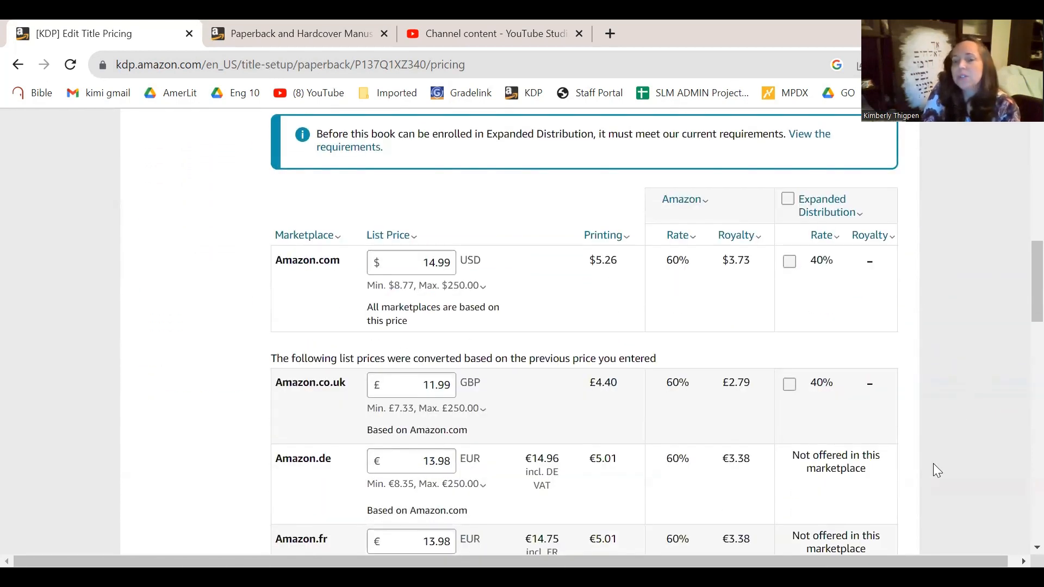
{"action": "scroll", "coordinate": [935, 453], "scroll_direction": "down", "scroll_amount": 6}
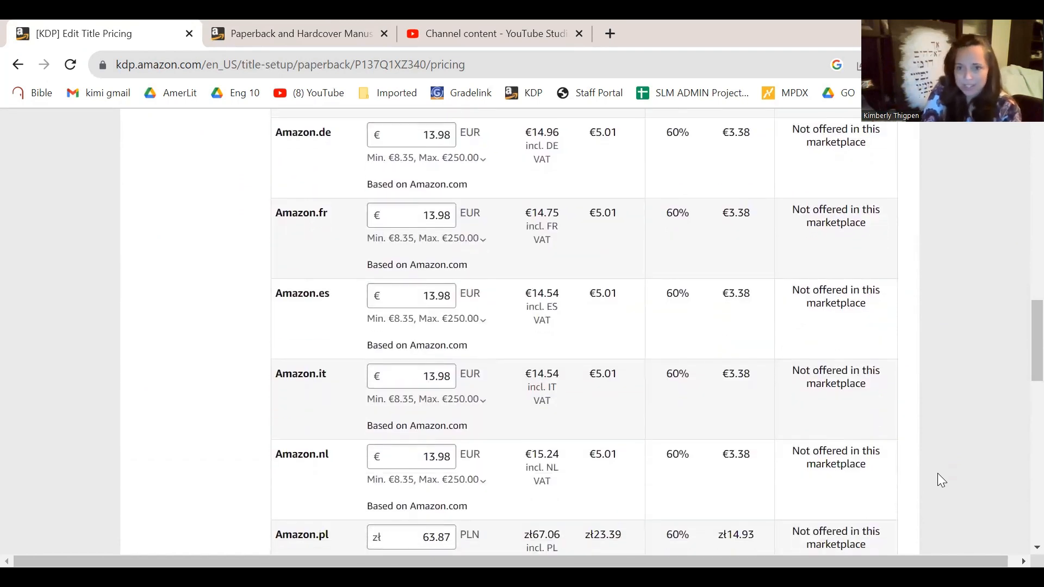
{"action": "scroll", "coordinate": [946, 472], "scroll_direction": "up", "scroll_amount": 3}
{"action": "scroll", "coordinate": [958, 471], "scroll_direction": "up", "scroll_amount": 5}
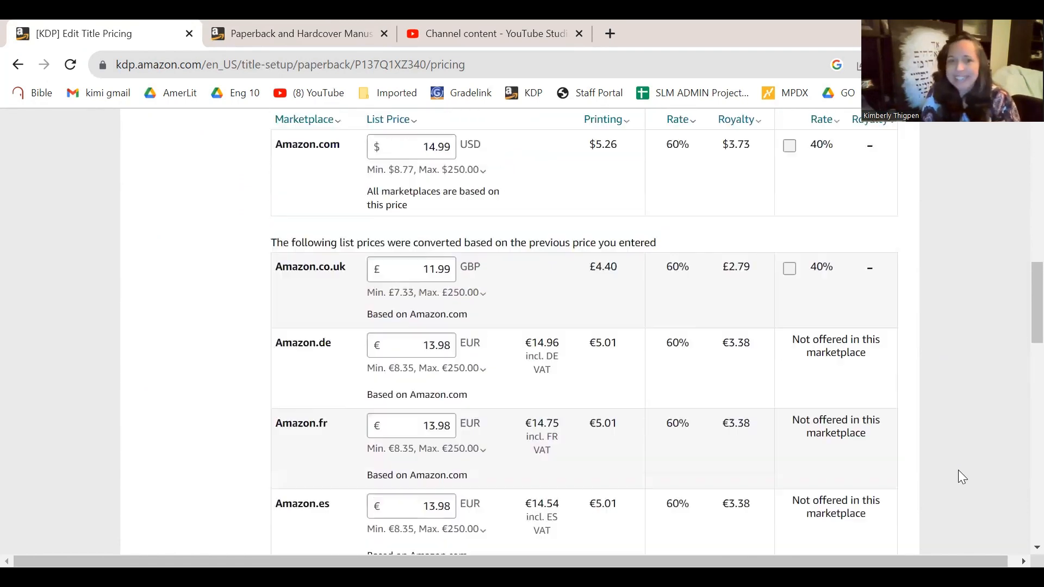
Set the Amazon.com list price to 12.99 USD and review the converted prices and royalties for the other marketplaces
{"action": "left_click", "coordinate": [452, 348]}
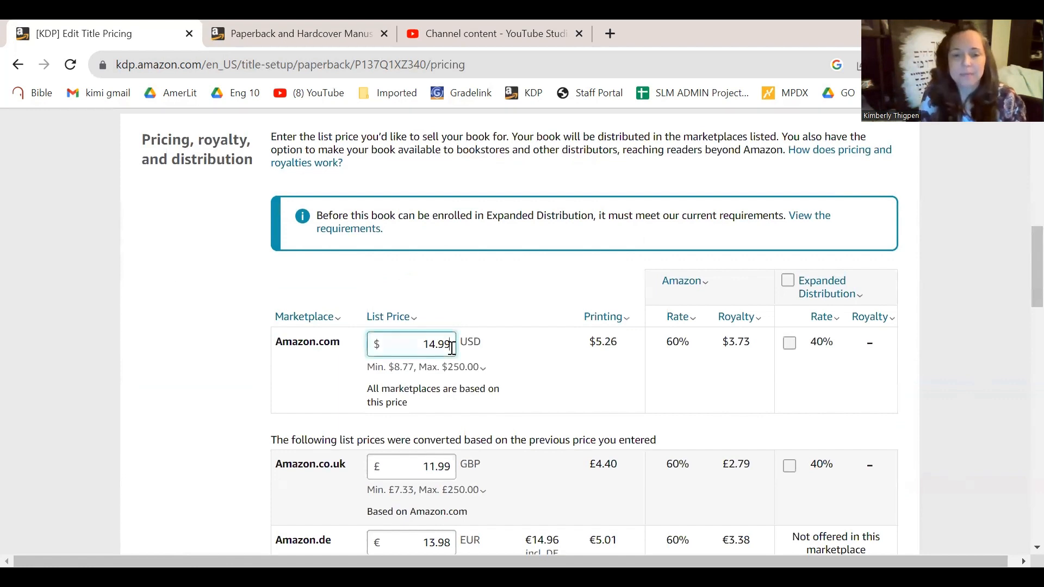
{"action": "key", "text": "BackSpace"}
{"action": "key", "text": "BackSpace"}
{"action": "key", "text": "BackSpace"}
{"action": "key", "text": "BackSpace"}
{"action": "key", "text": "BackSpace"}
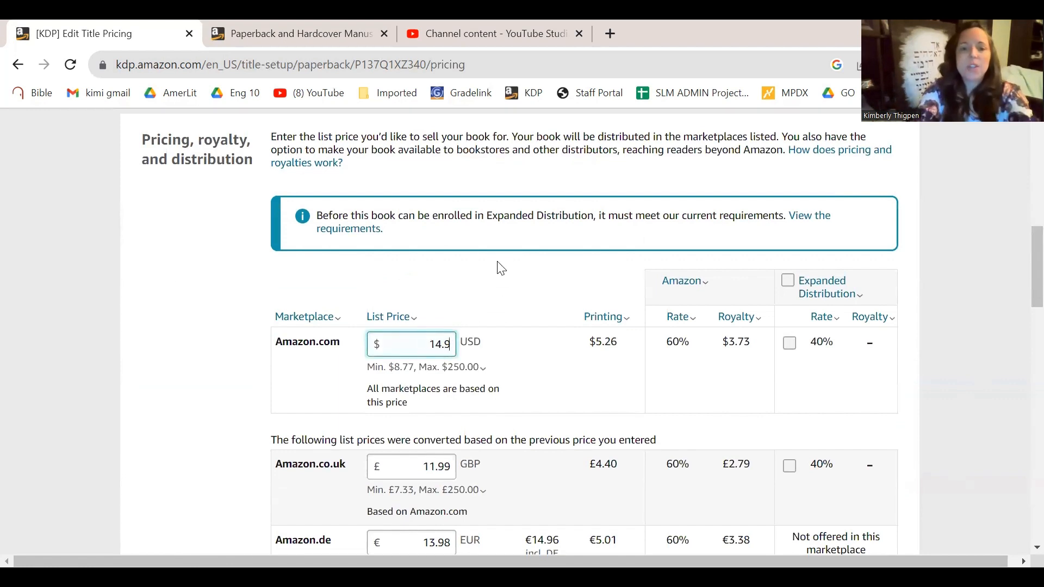
{"action": "type", "text": "12.99"}
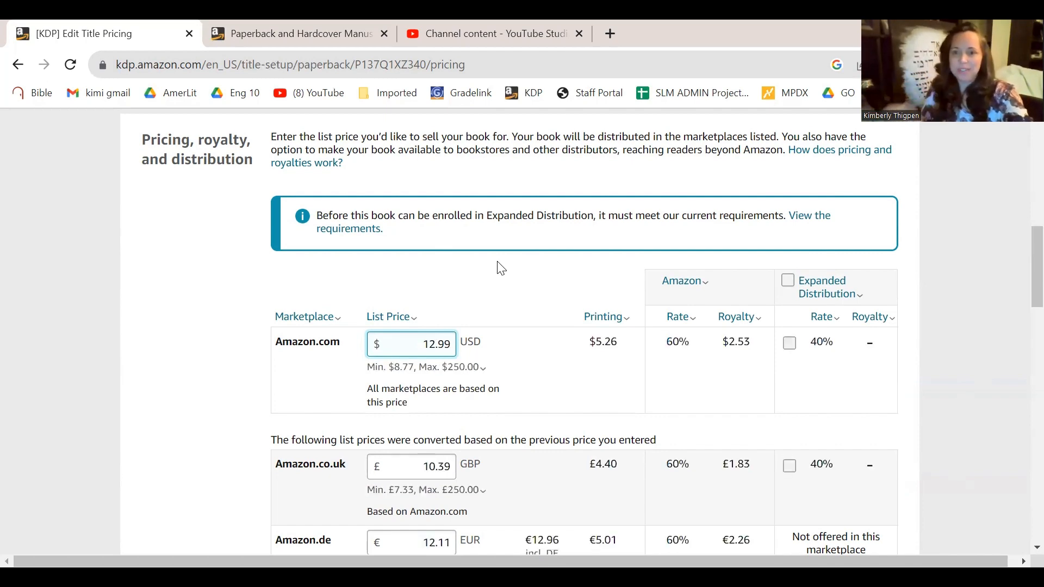
{"action": "scroll", "coordinate": [601, 342], "scroll_direction": "down", "scroll_amount": 5}
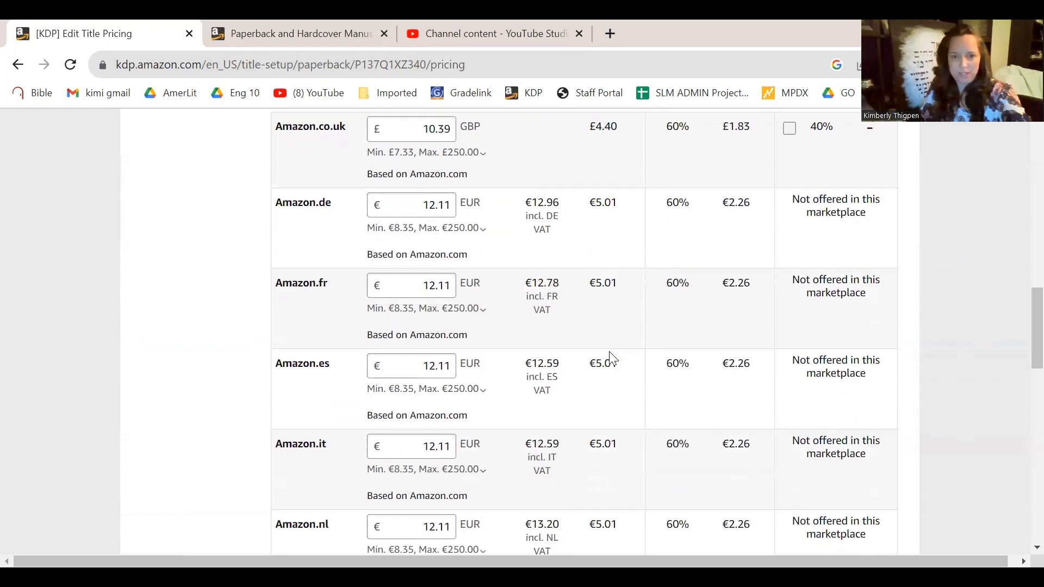
{"action": "scroll", "coordinate": [611, 359], "scroll_direction": "down", "scroll_amount": 3}
{"action": "scroll", "coordinate": [611, 359], "scroll_direction": "up", "scroll_amount": 8}
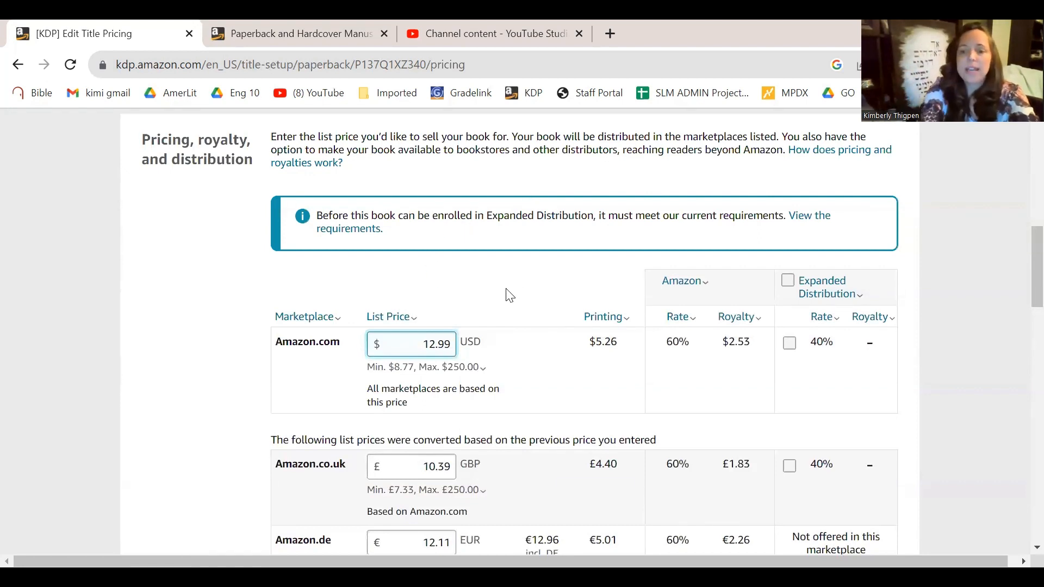
Set the Amazon.com list price to 14.99 USD, leaving Expanded Distribution unselected
{"action": "key", "text": "BackSpace"}
{"action": "key", "text": "BackSpace"}
{"action": "key", "text": "BackSpace"}
{"action": "key", "text": "BackSpace"}
{"action": "type", "text": "4"}
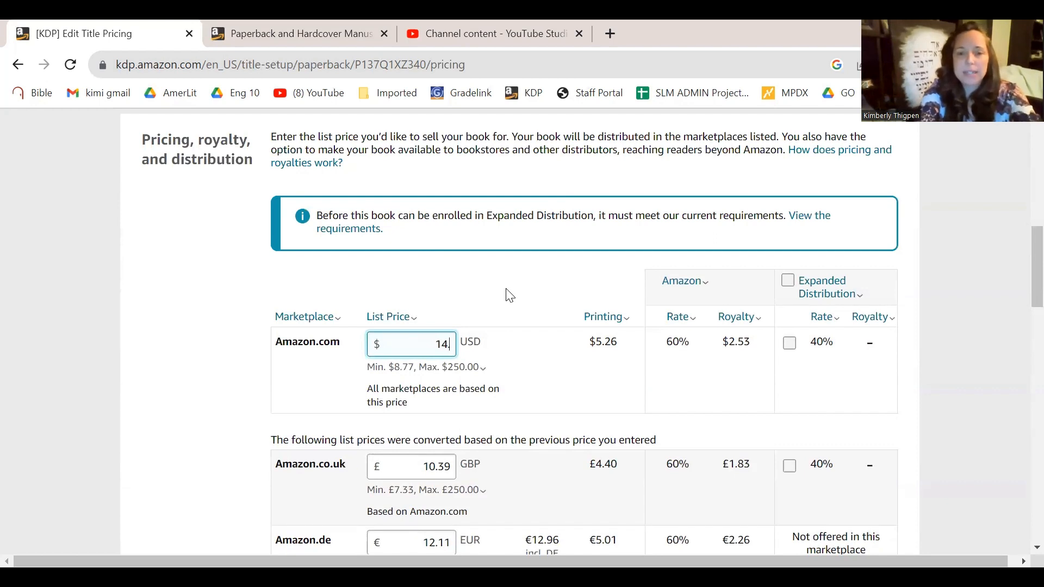
{"action": "type", "text": ".99"}
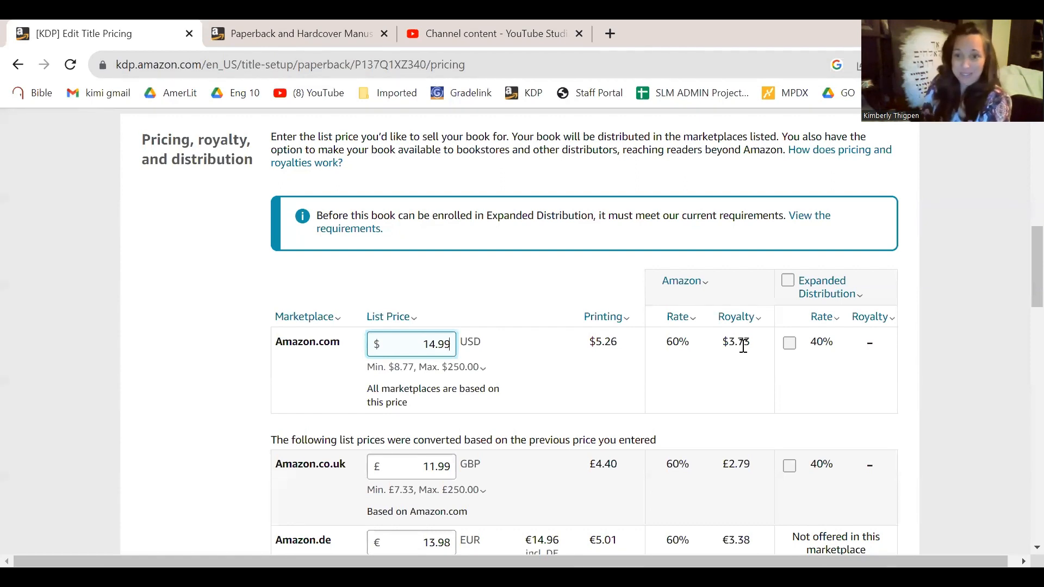
{"action": "left_click", "coordinate": [786, 280]}
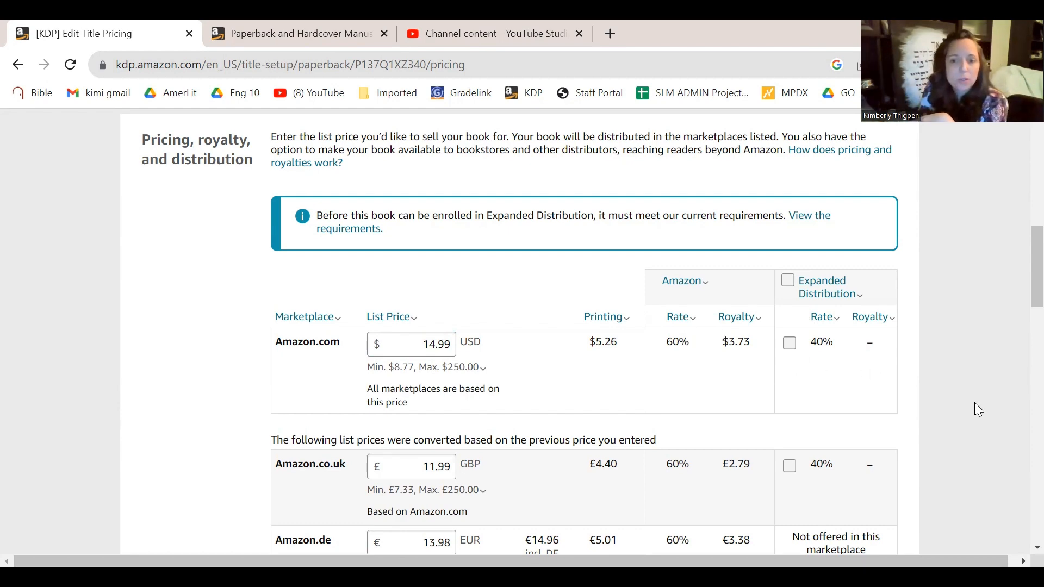
Review the remaining marketplace prices, terms and proof request option, and submit the paperback for publishing
{"action": "scroll", "coordinate": [974, 402], "scroll_direction": "down", "scroll_amount": 5}
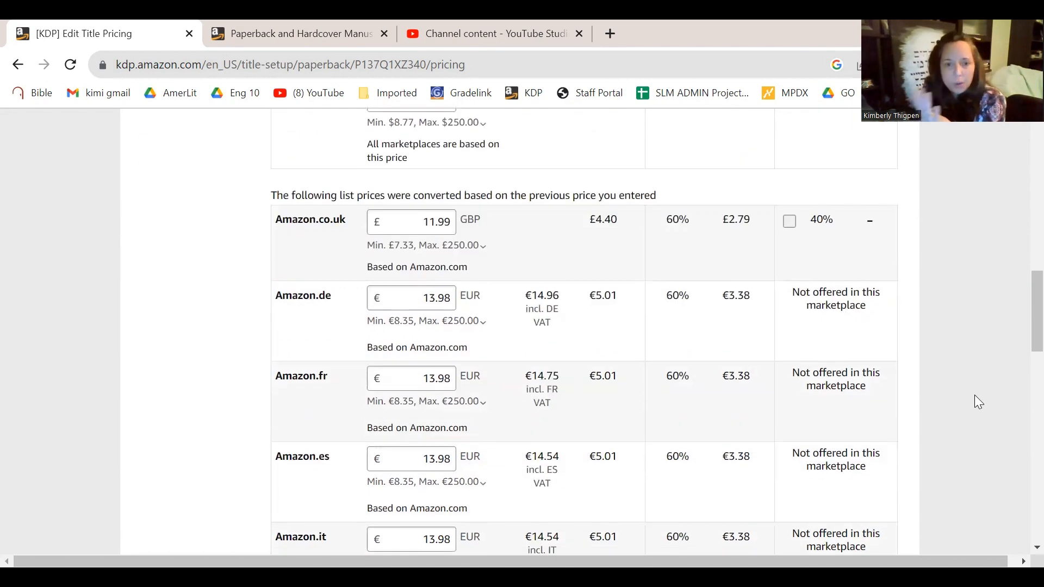
{"action": "scroll", "coordinate": [974, 397], "scroll_direction": "down", "scroll_amount": 3}
{"action": "scroll", "coordinate": [973, 395], "scroll_direction": "down", "scroll_amount": 3}
{"action": "scroll", "coordinate": [969, 392], "scroll_direction": "down", "scroll_amount": 5}
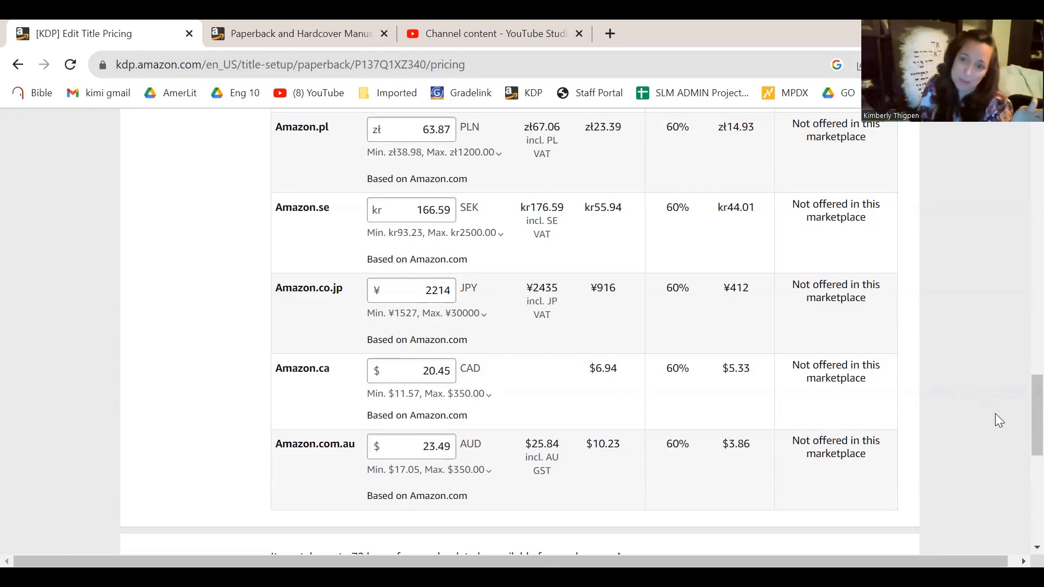
{"action": "scroll", "coordinate": [995, 420], "scroll_direction": "down", "scroll_amount": 3}
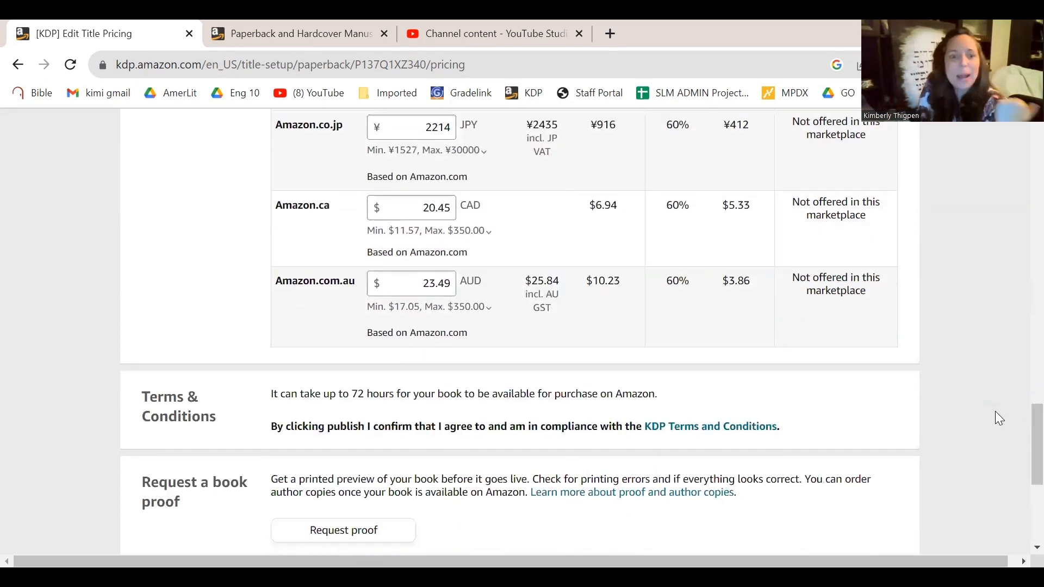
{"action": "scroll", "coordinate": [994, 411], "scroll_direction": "down", "scroll_amount": 3}
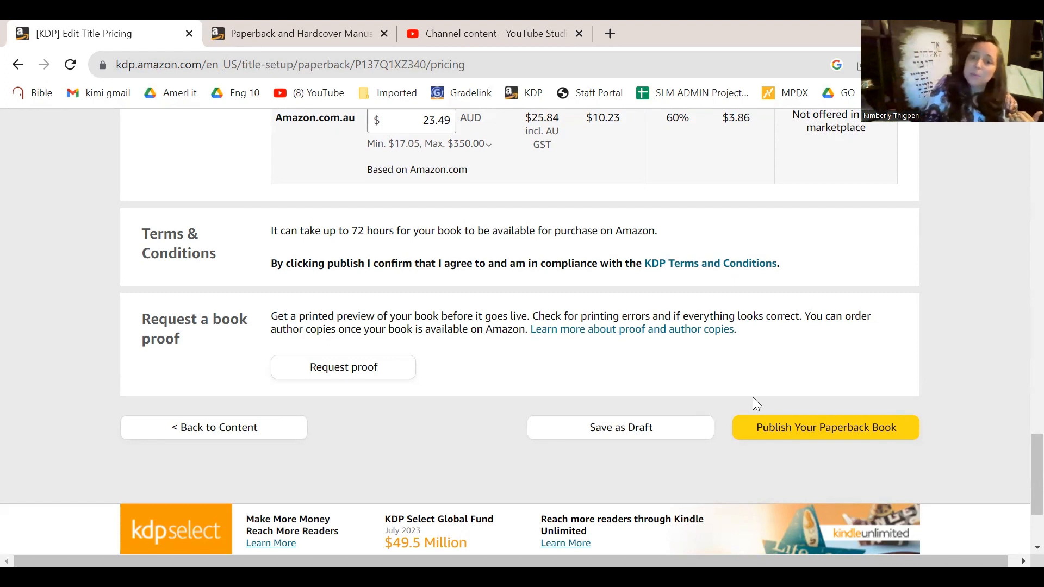
{"action": "left_click", "coordinate": [813, 429]}
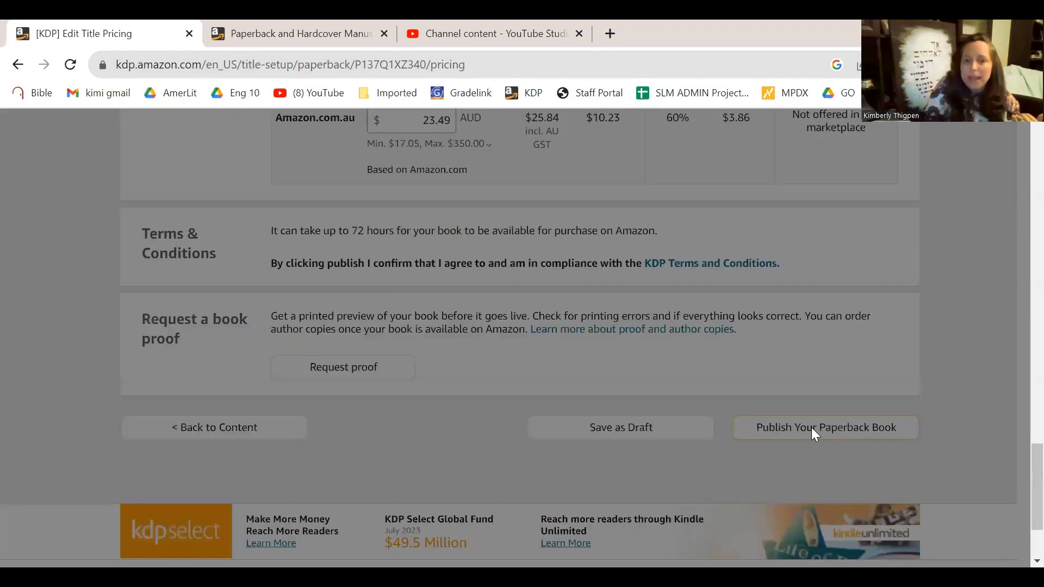